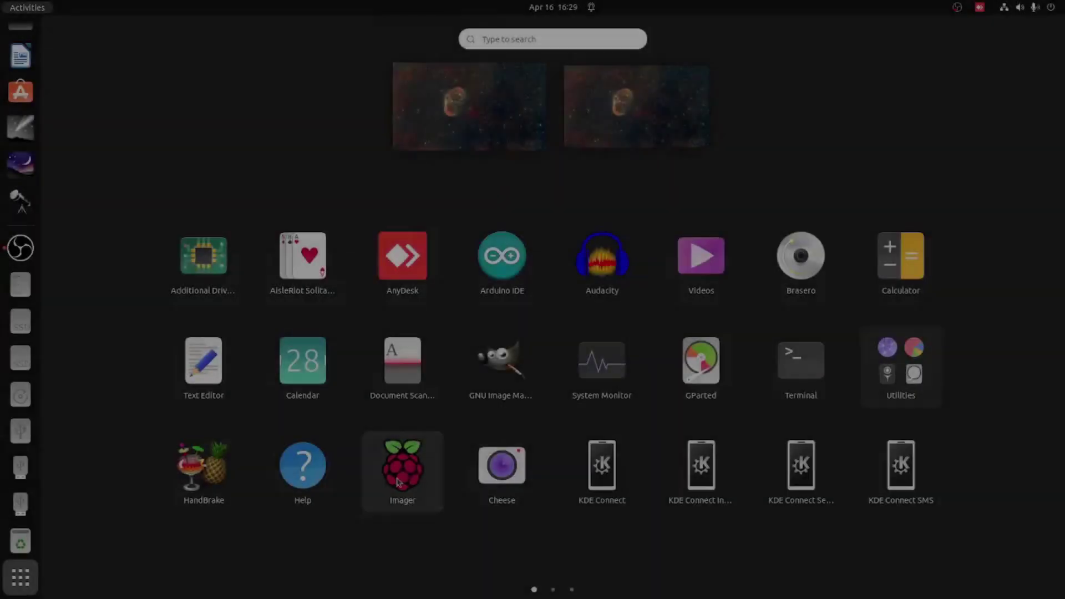
# - Launch Raspberry Pi Imager and choose Raspberry Pi OS Lite (Legacy) as the image
pyautogui.click(398, 471)
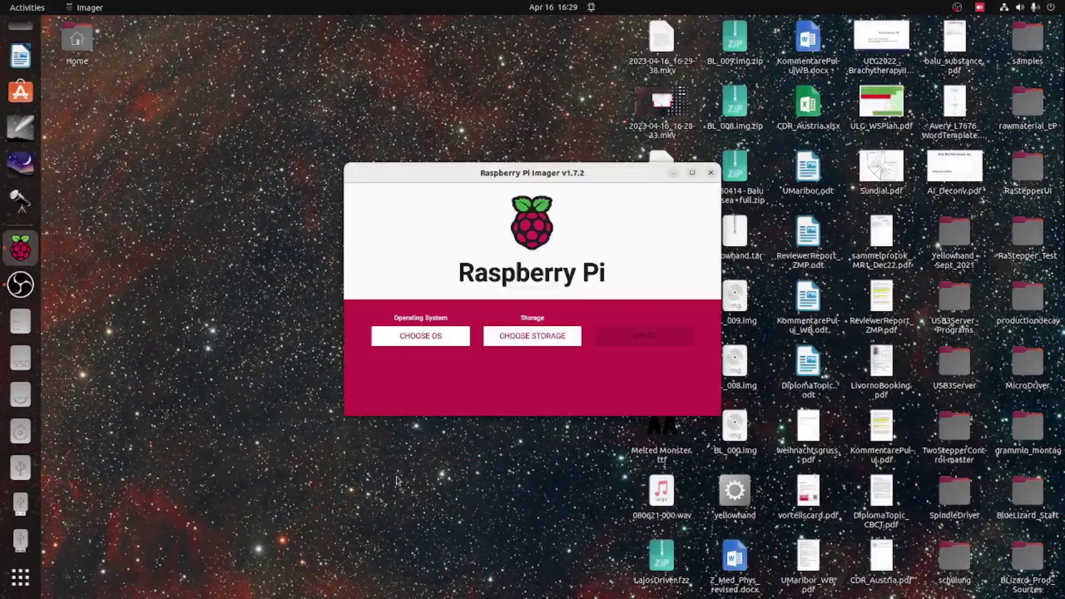
pyautogui.click(443, 345)
pyautogui.click(505, 294)
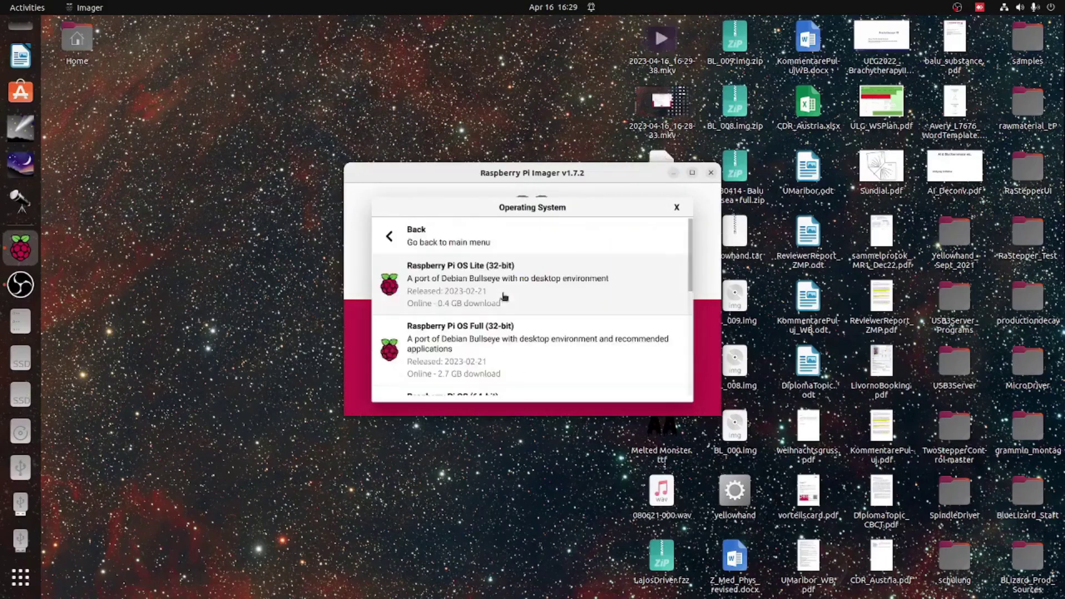
pyautogui.scroll(-5, 504, 300)
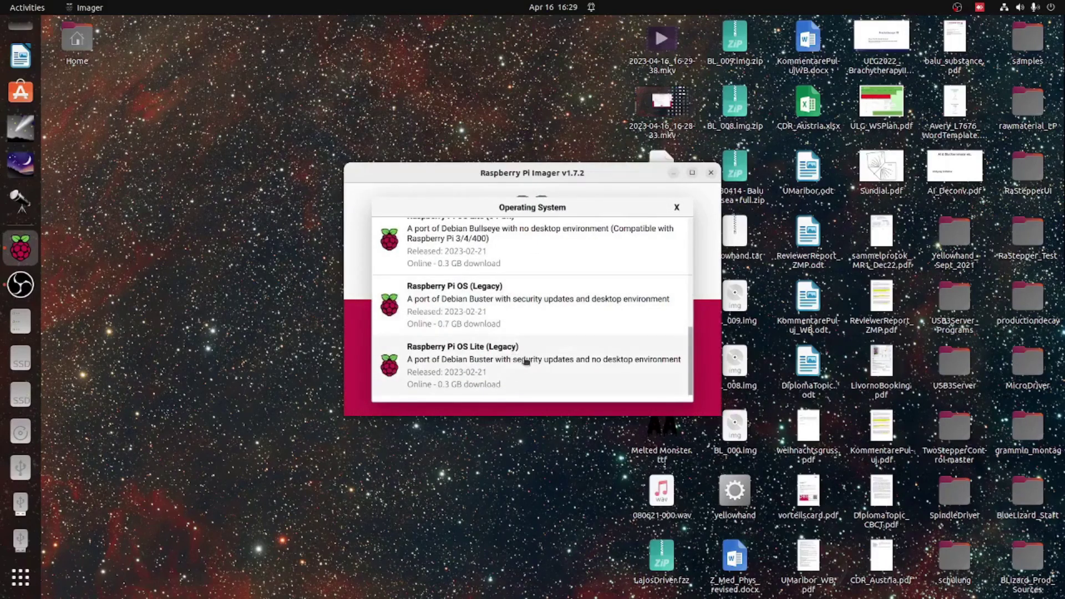
pyautogui.click(527, 363)
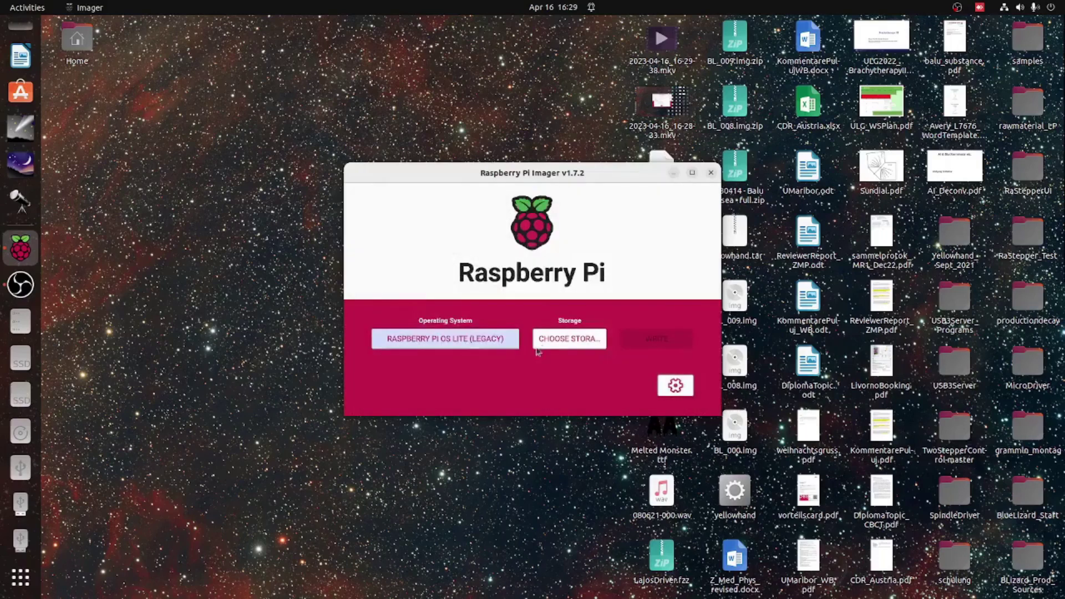
# - Select the Multiple Card Reader as target storage and bring up the advanced options
pyautogui.click(543, 348)
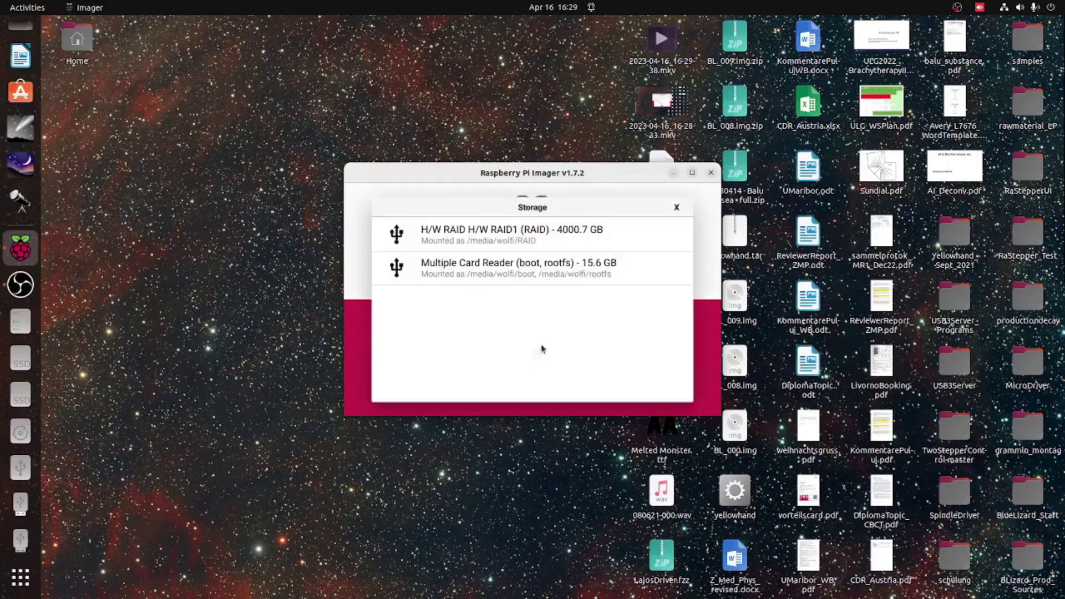
pyautogui.click(548, 277)
pyautogui.click(674, 387)
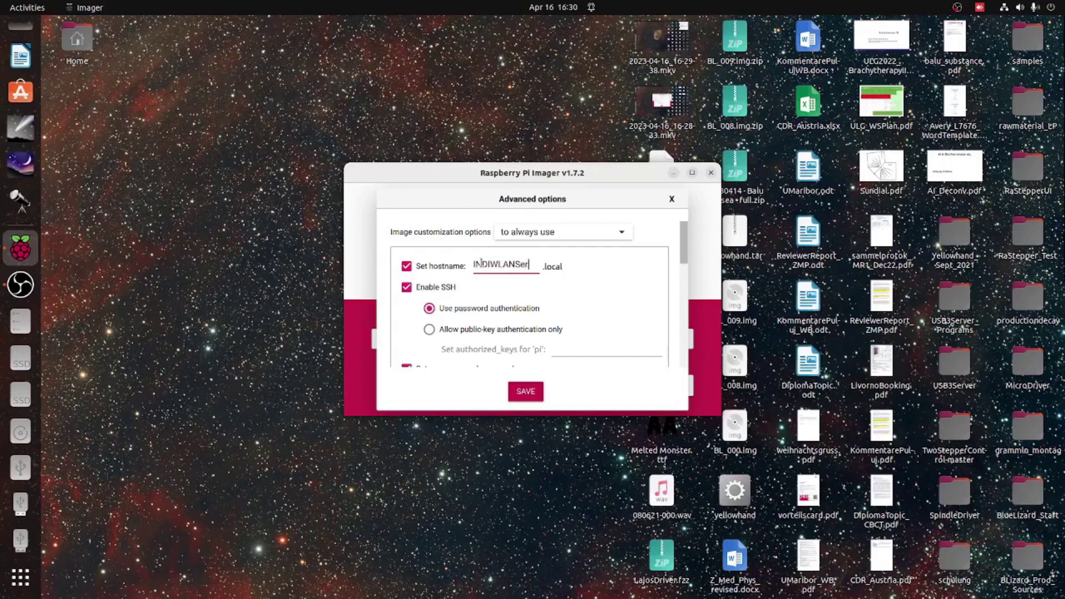
# - Complete the hostname as INDIWLANServer and enter a new login password
pyautogui.write('ver')
pyautogui.scroll(-3, 518, 297)
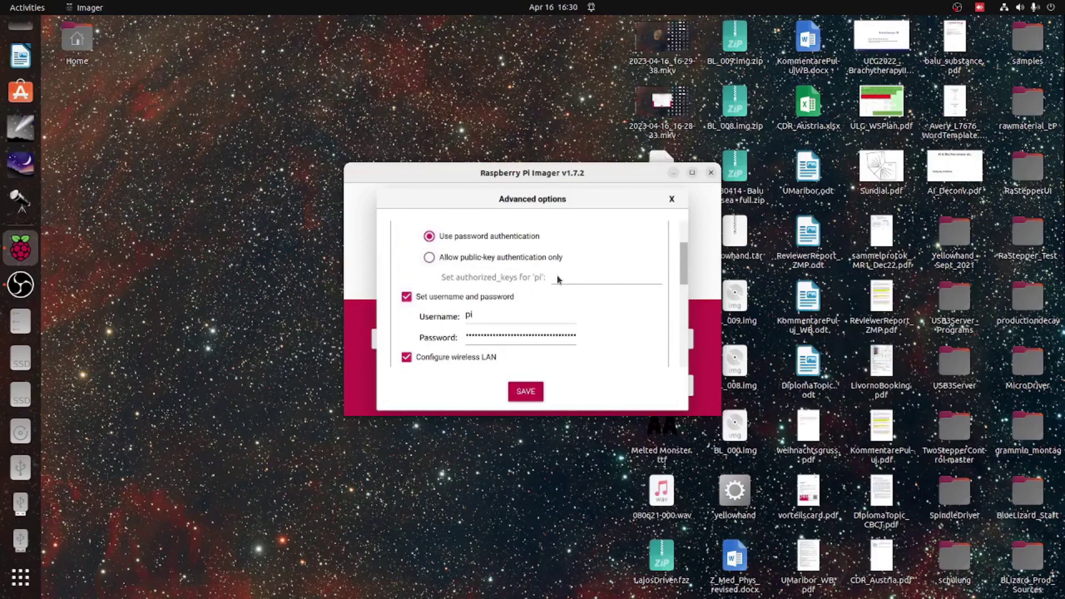
pyautogui.click(507, 331)
pyautogui.press('BackSpace')
pyautogui.write('raspb')
# - Re-enter the RouterPendragon Wi-Fi password and enable playing a sound when writing finishes
pyautogui.scroll(-2, 555, 338)
pyautogui.click(509, 347)
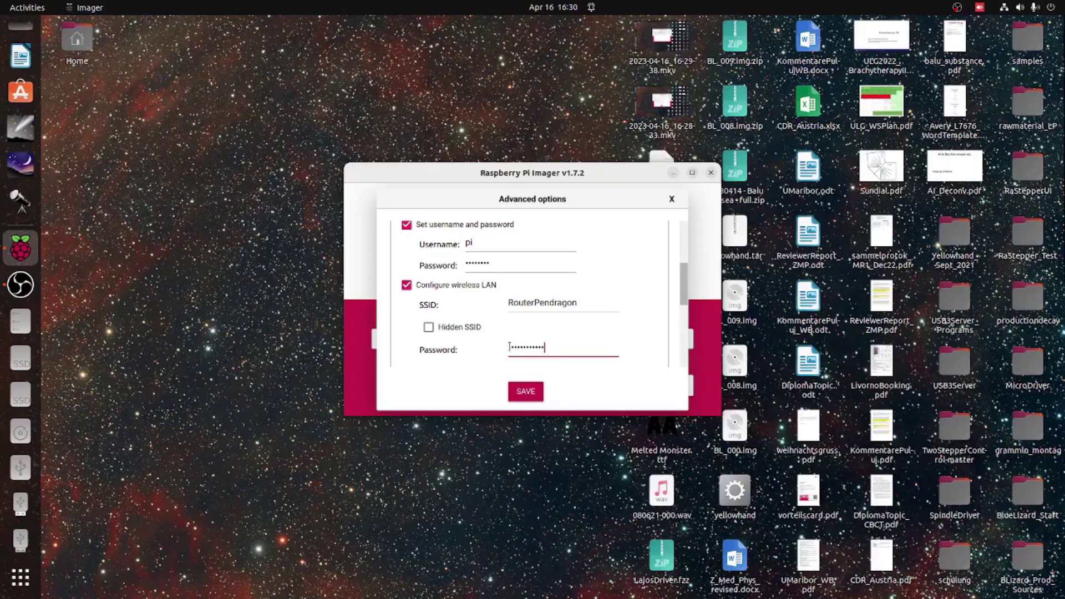
pyautogui.scroll(-5, 537, 339)
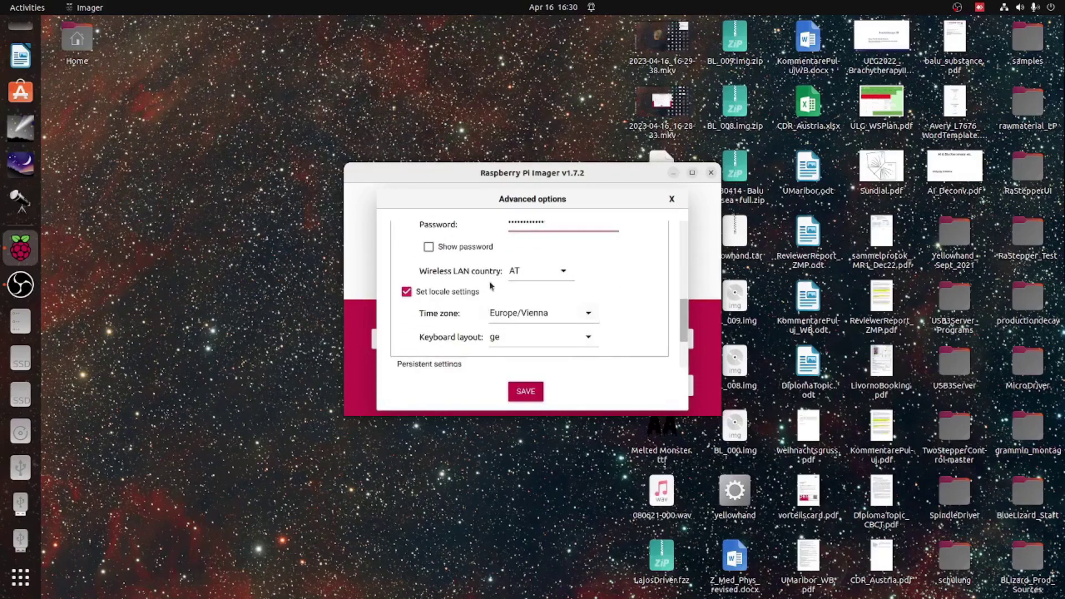
pyautogui.scroll(-3, 482, 314)
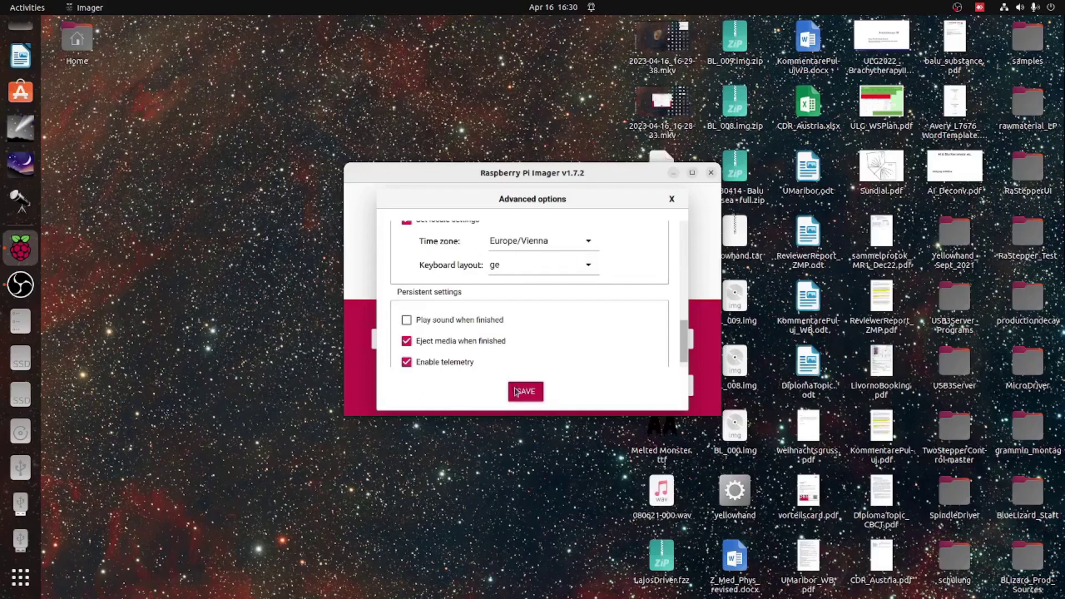
pyautogui.click(481, 322)
# - Save the options, write the image to the card after sudo authentication, and dismiss the success notice
pyautogui.click(526, 392)
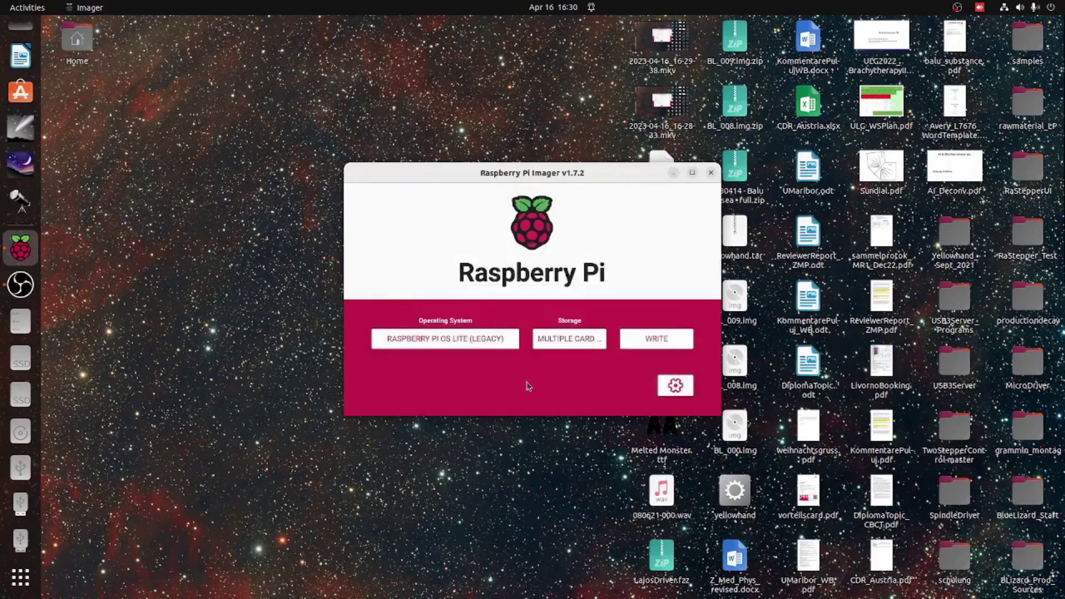
pyautogui.click(655, 345)
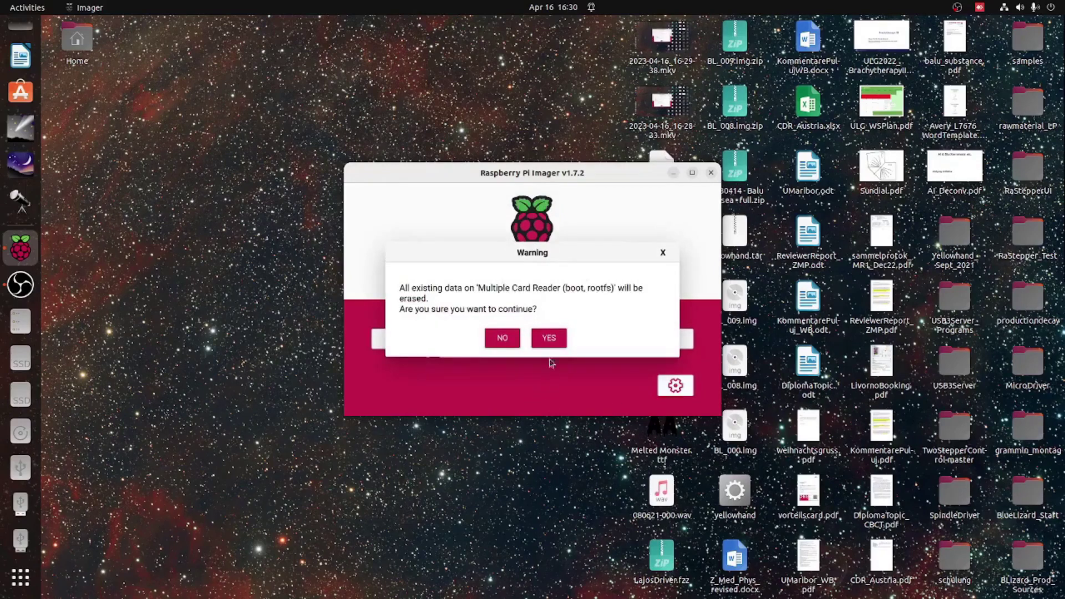
pyautogui.click(549, 338)
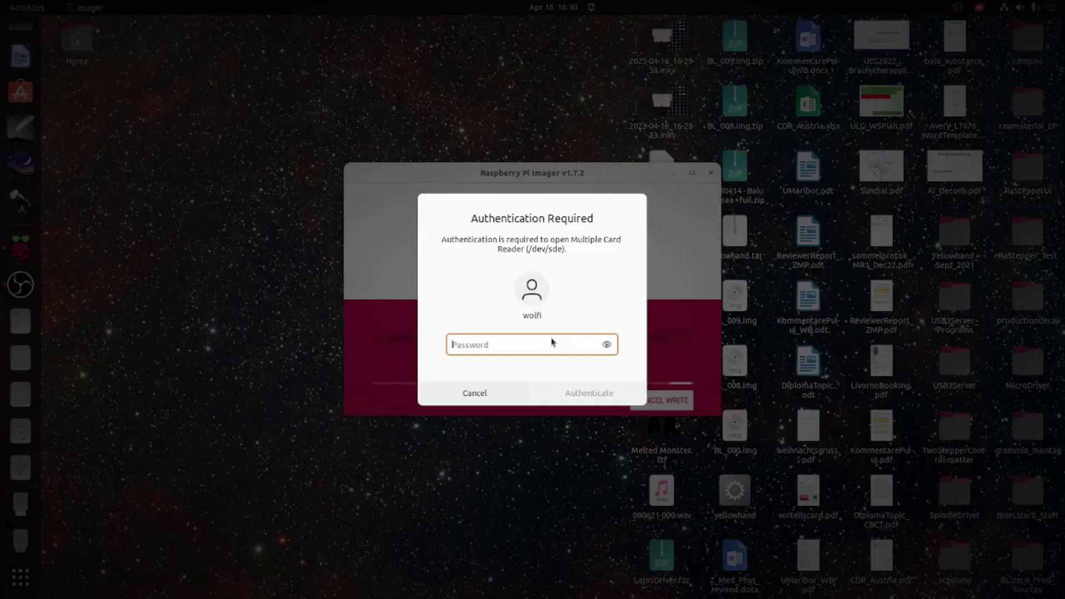
pyautogui.write('********')
pyautogui.press('Return')
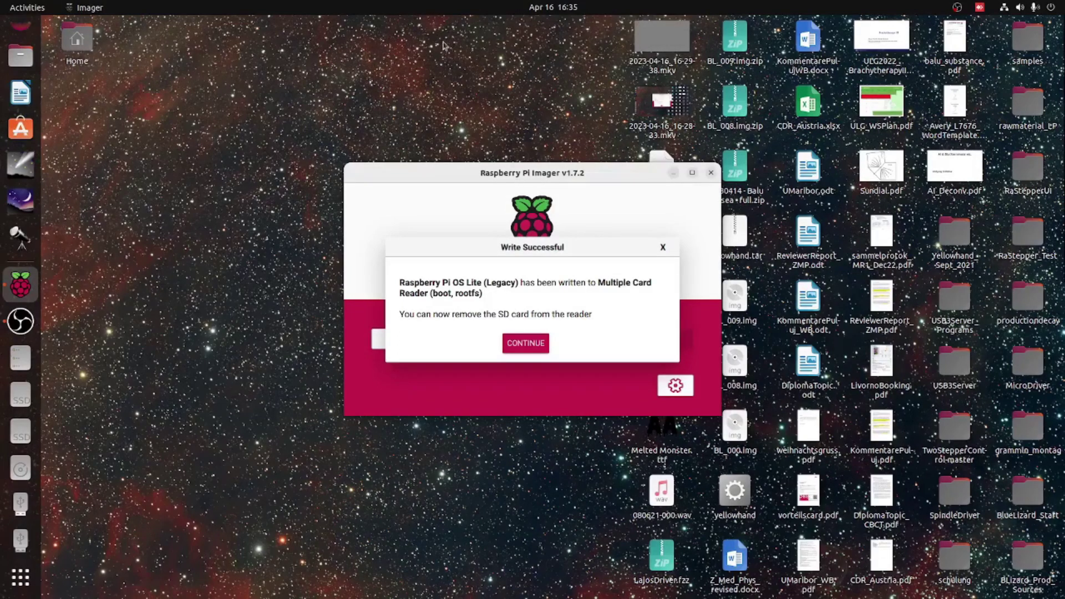
pyautogui.click(541, 349)
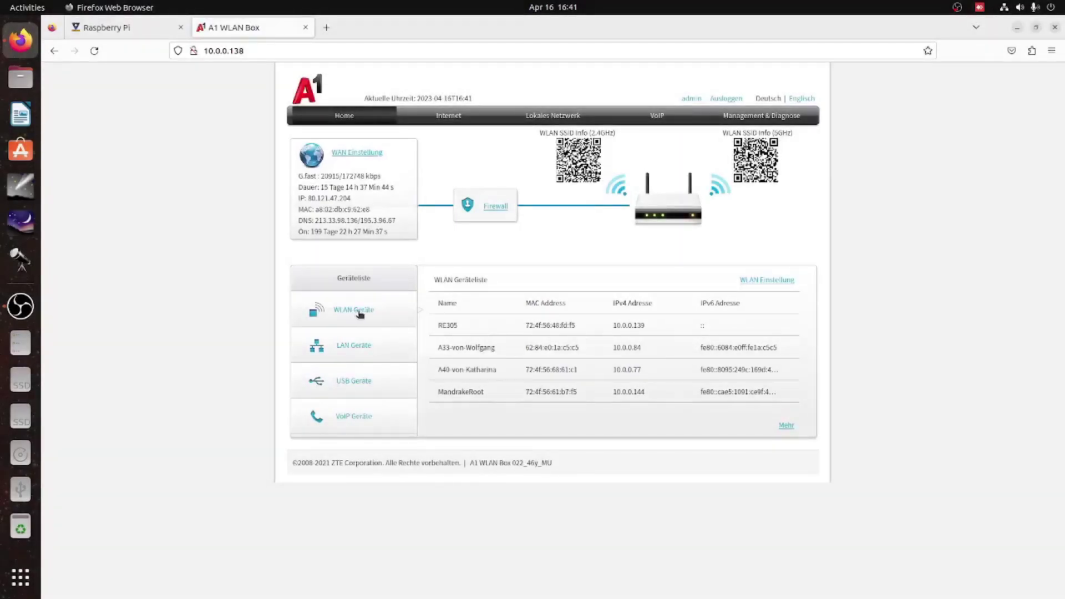
# - Expand the router's WLAN Client Status list and select INDIWLANServer's IPv4 address 10.0.0.135
pyautogui.click(784, 426)
pyautogui.scroll(-2, 501, 378)
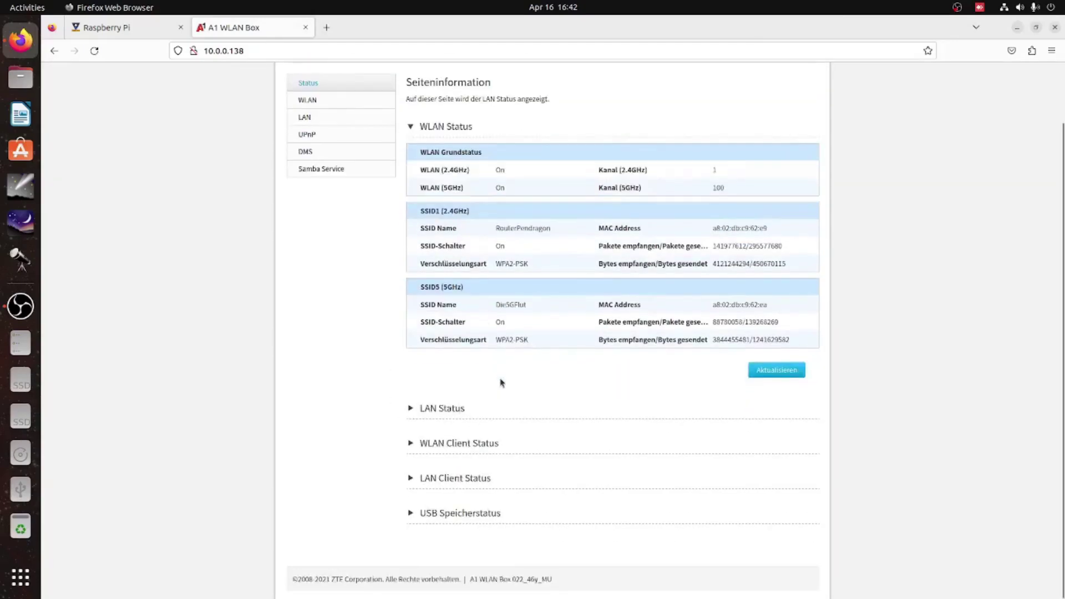
pyautogui.click(461, 443)
pyautogui.scroll(-10, 392, 387)
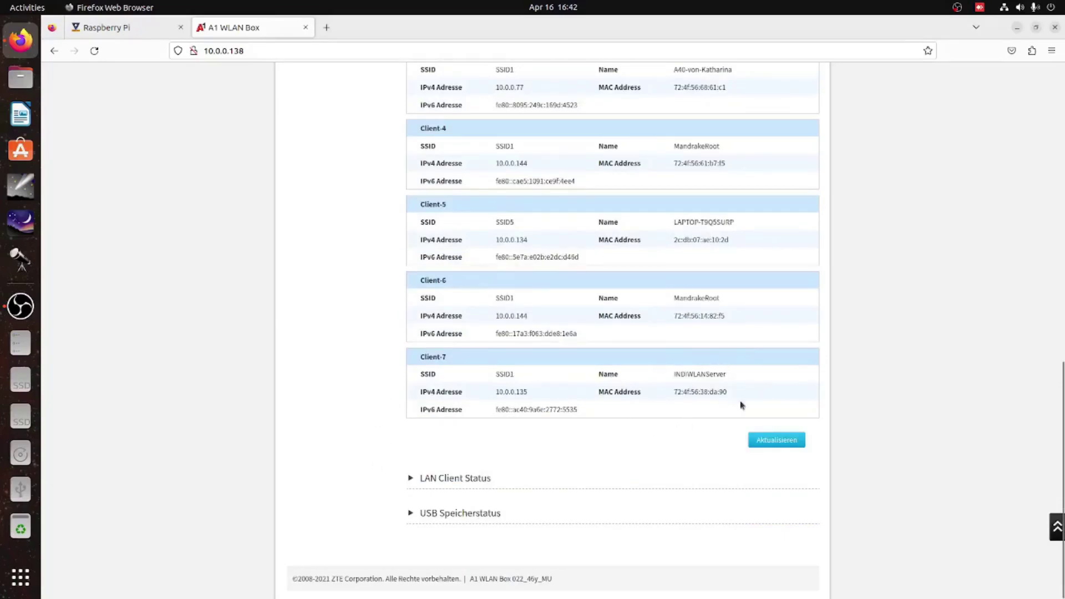
pyautogui.moveTo(531, 395); pyautogui.dragTo(496, 393)
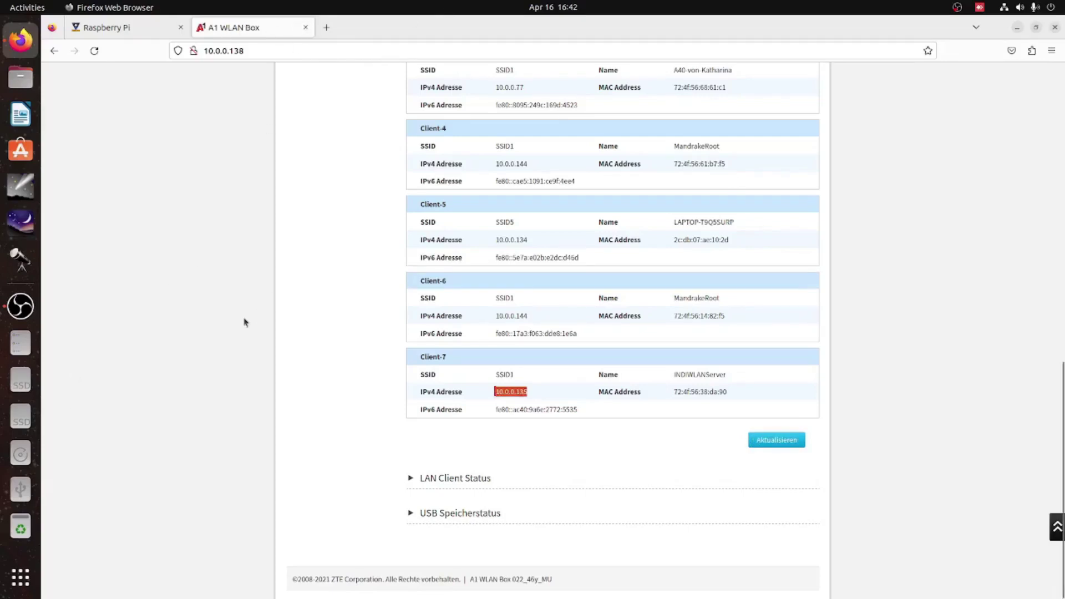
pyautogui.hotkey('ctrl', 'alt', 't')
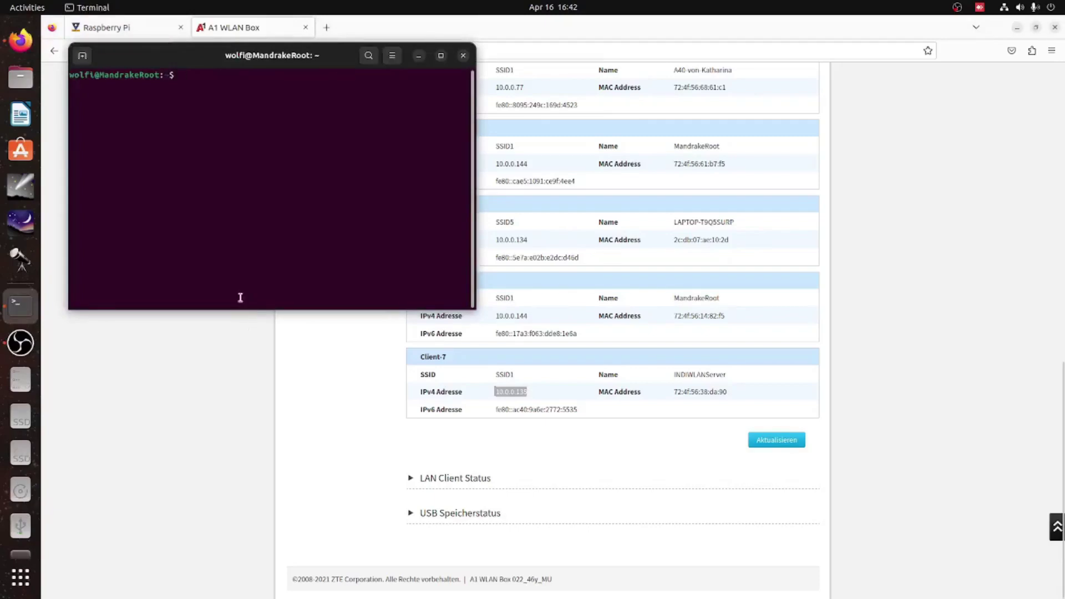
pyautogui.write('ssh ')
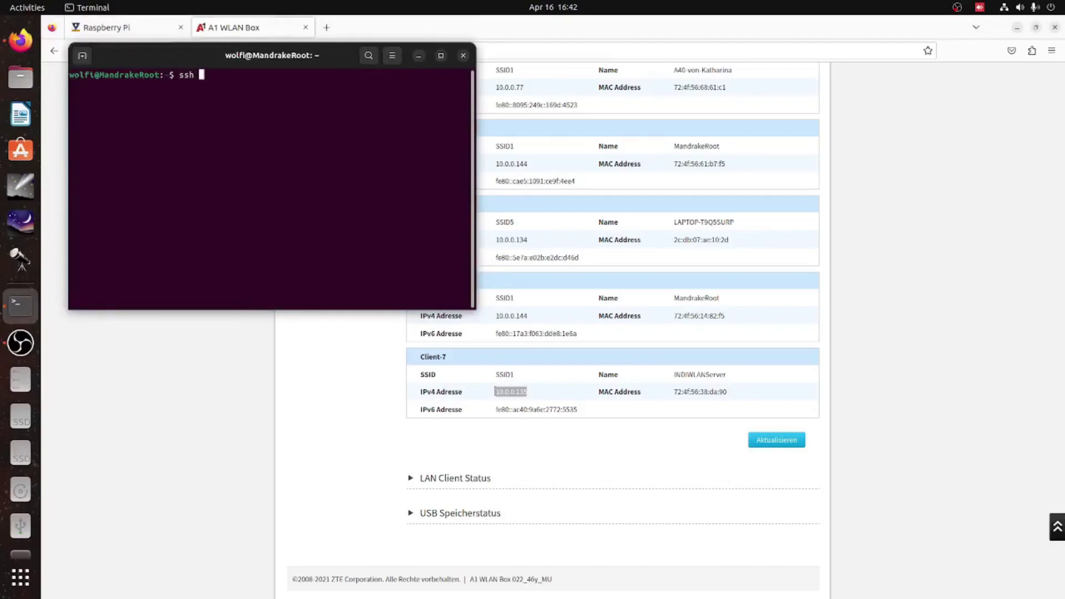
pyautogui.write('pi@')
pyautogui.write('10.0.')
pyautogui.write('0')
pyautogui.write('.135')
pyautogui.write('yes')
pyautogui.press('Return')
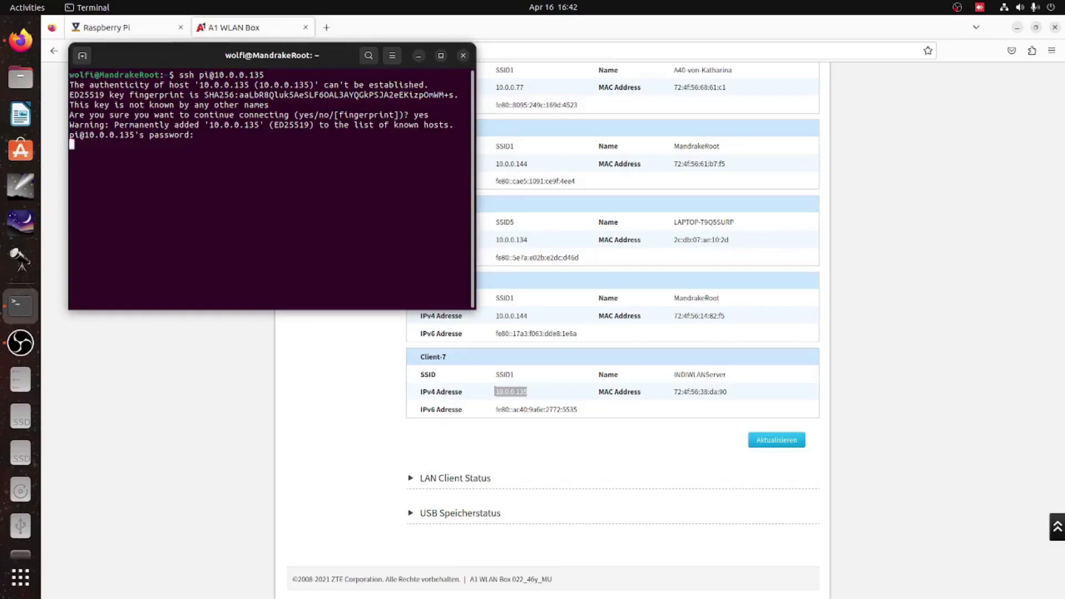
pyautogui.press('Return')
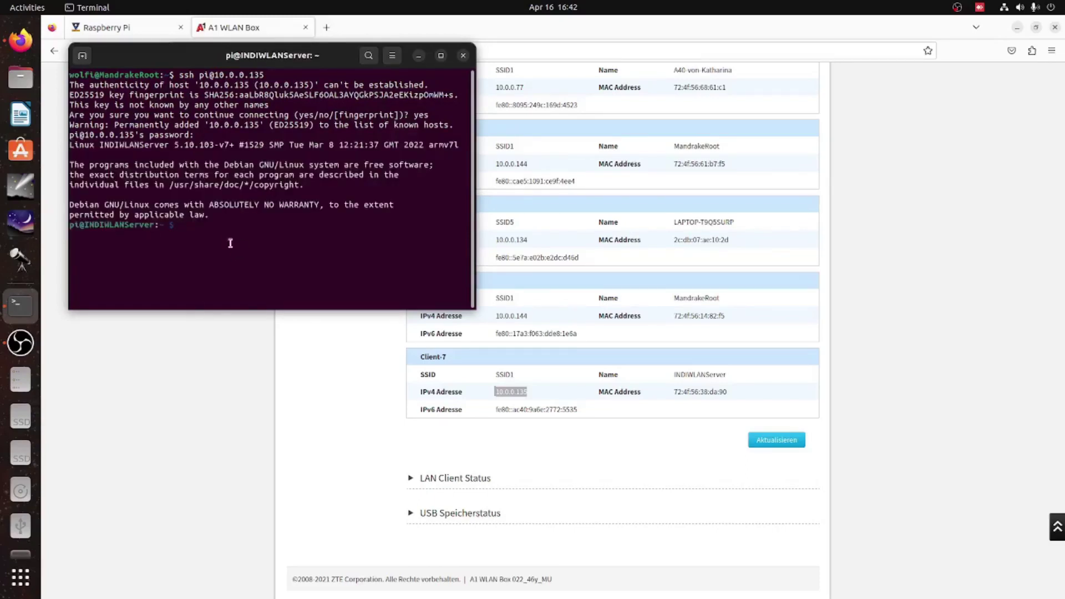
# - Copy the wget repository-key command from the INDI page and run it on the Pi
pyautogui.click(305, 27)
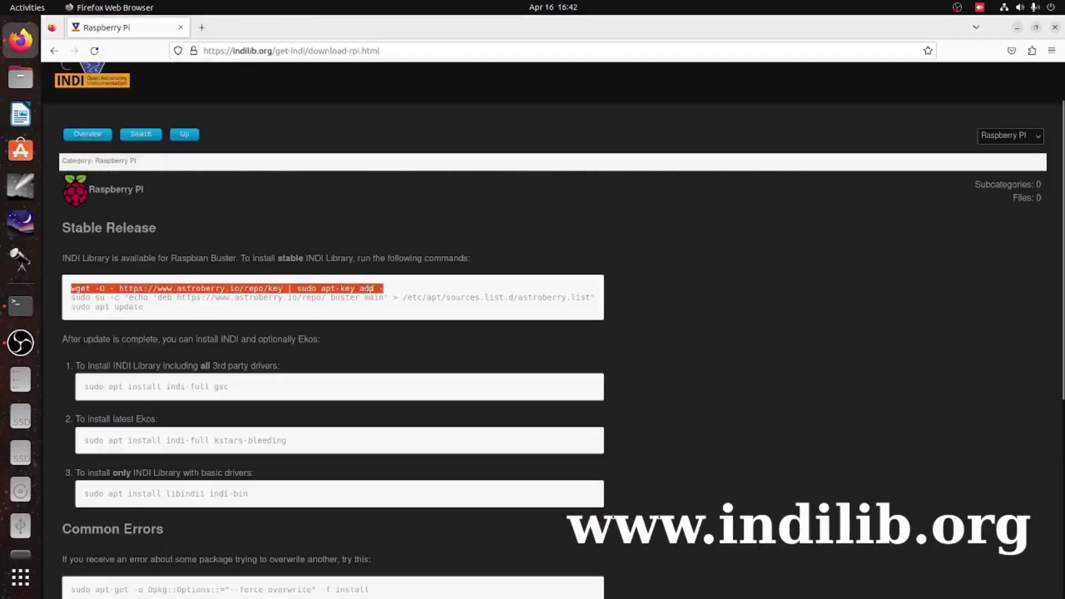
pyautogui.moveTo(391, 289); pyautogui.dragTo(79, 285)
pyautogui.hotkey('ctrl', 'c')
pyautogui.click(21, 305)
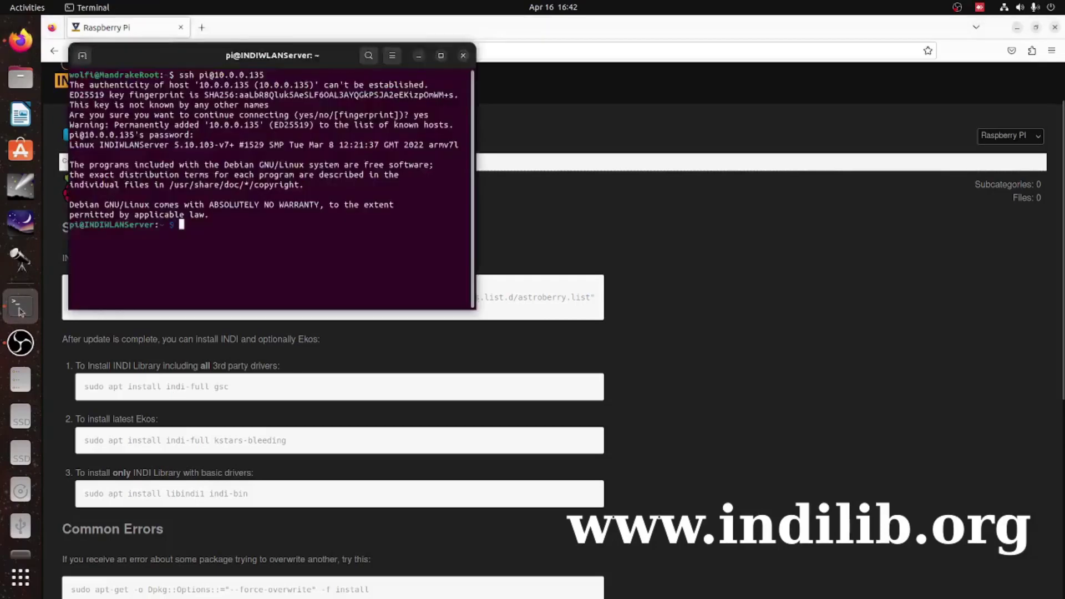
pyautogui.hotkey('ctrl', 'shift', 'v')
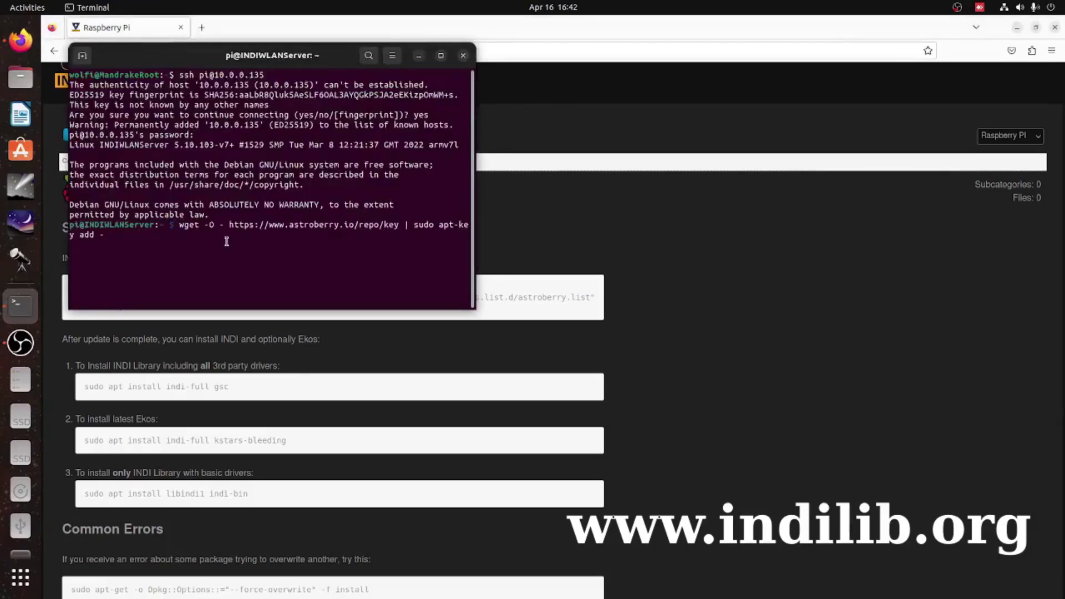
pyautogui.press('Return')
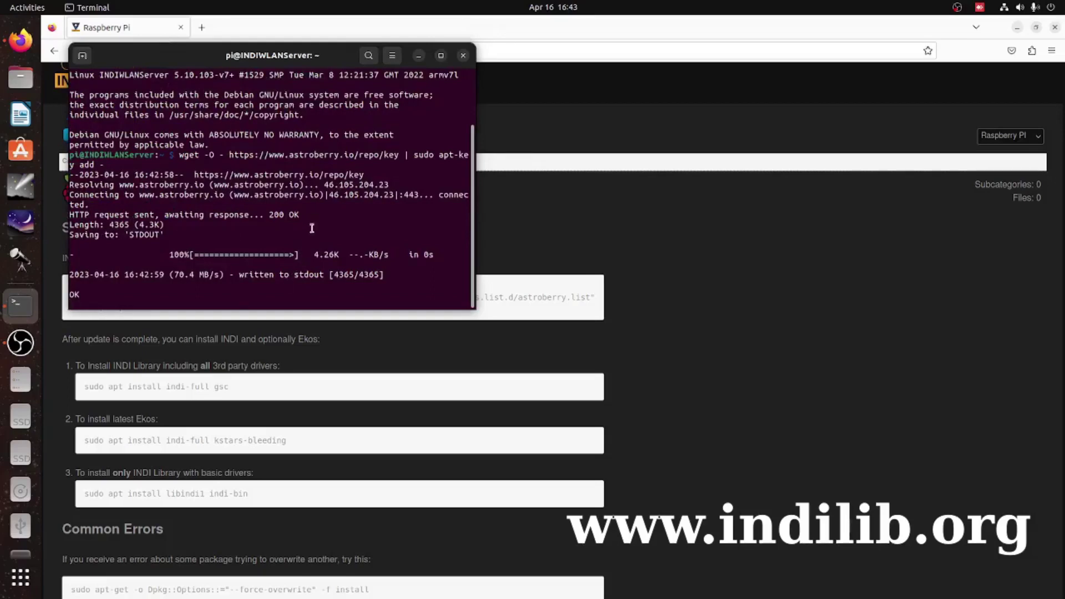
# - Paste and run the command adding the astroberry source to sources.list
pyautogui.moveTo(224, 55); pyautogui.dragTo(686, 49)
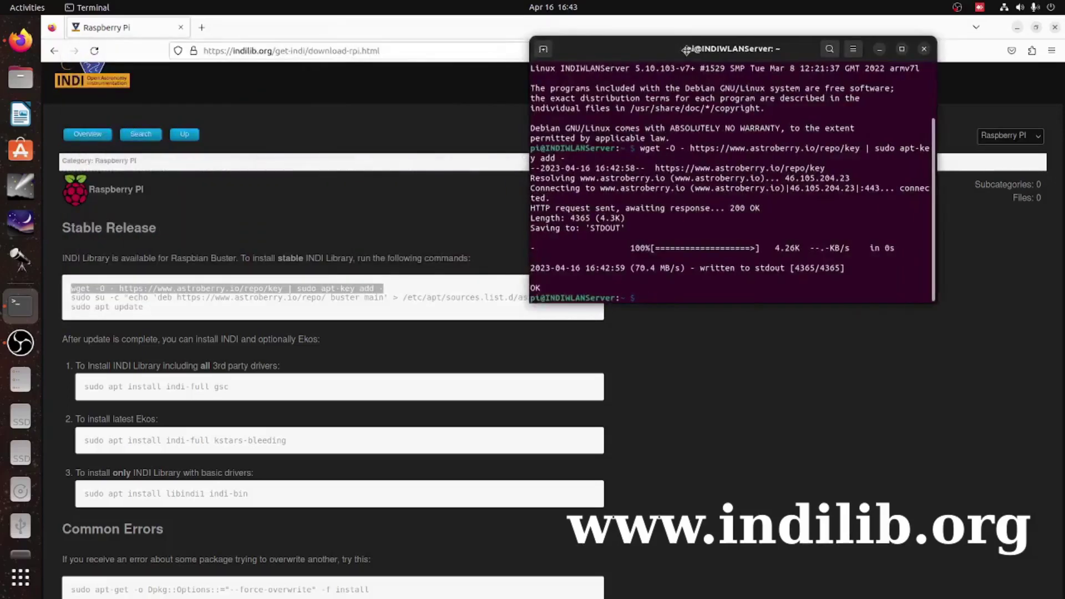
pyautogui.tripleClick(136, 298)
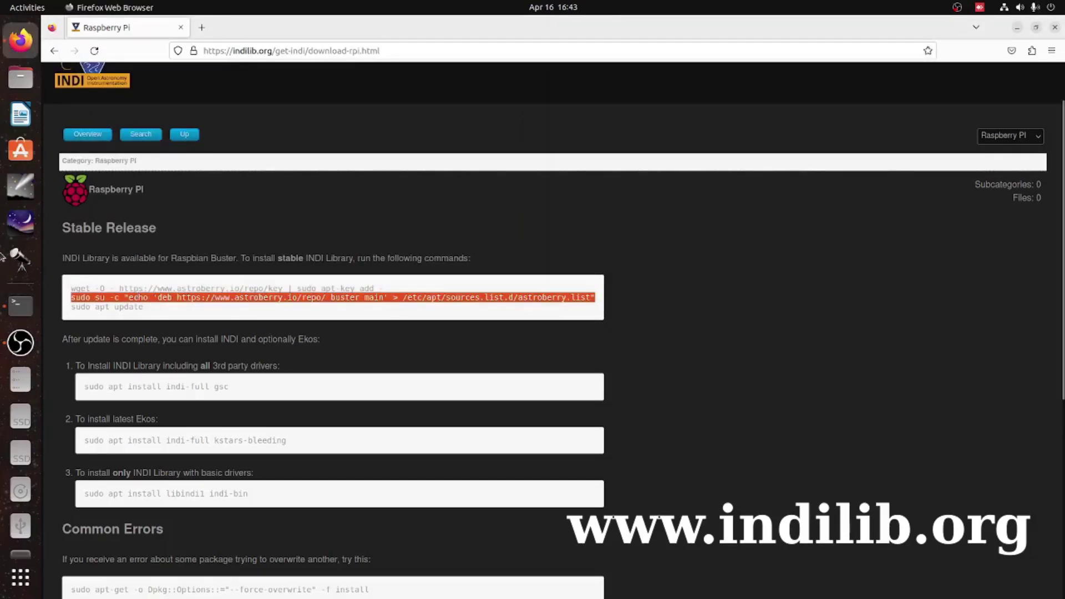
pyautogui.click(21, 305)
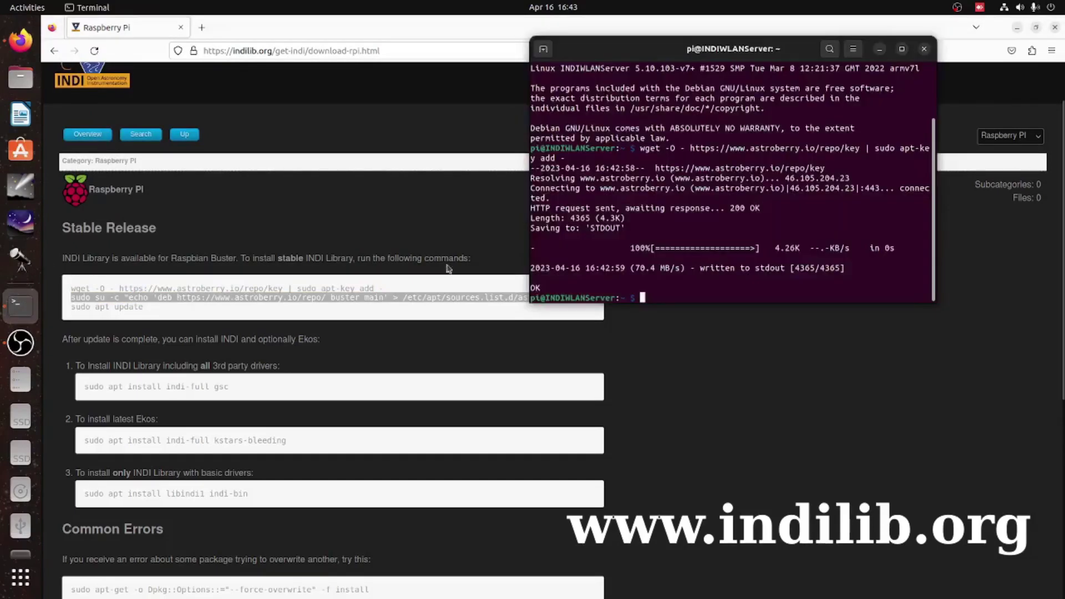
pyautogui.middleClick(694, 272)
pyautogui.press('Return')
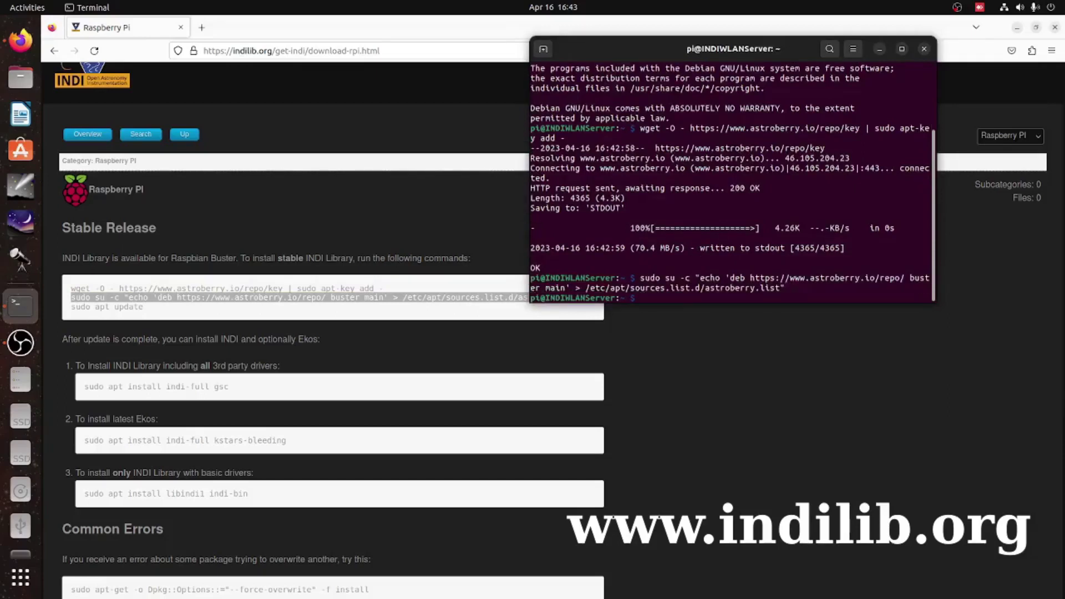
# - Run sudo apt update on the Pi to refresh the package lists
pyautogui.tripleClick(129, 307)
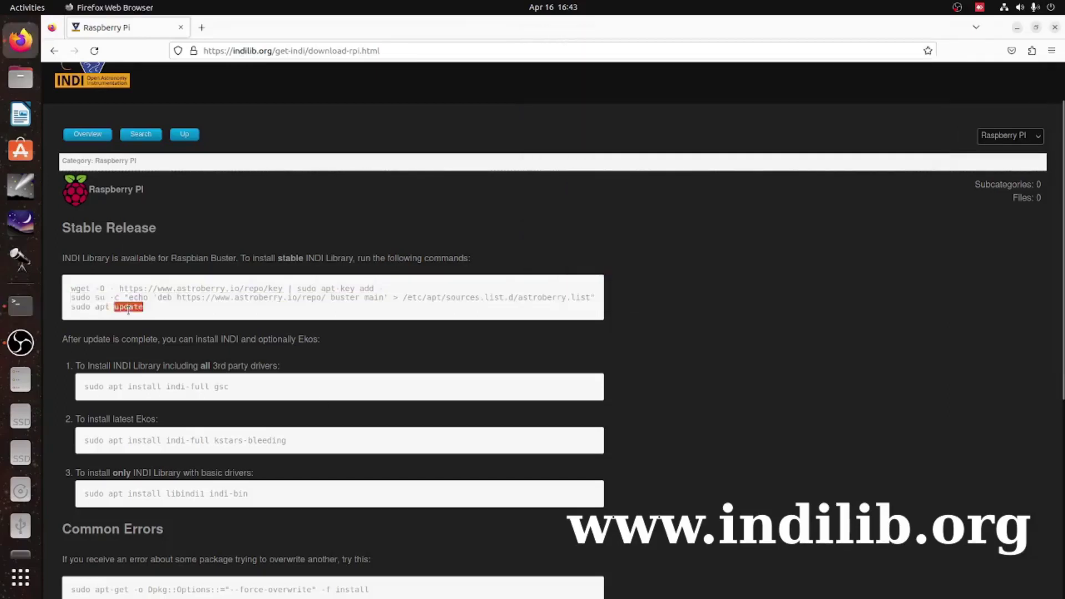
pyautogui.click(20, 304)
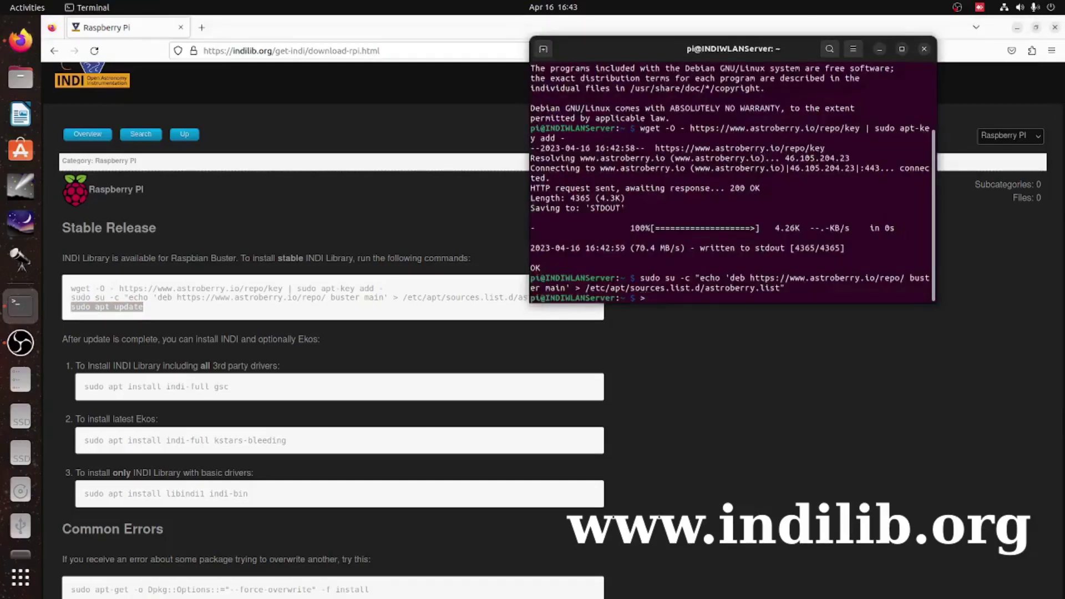
pyautogui.middleClick(642, 297)
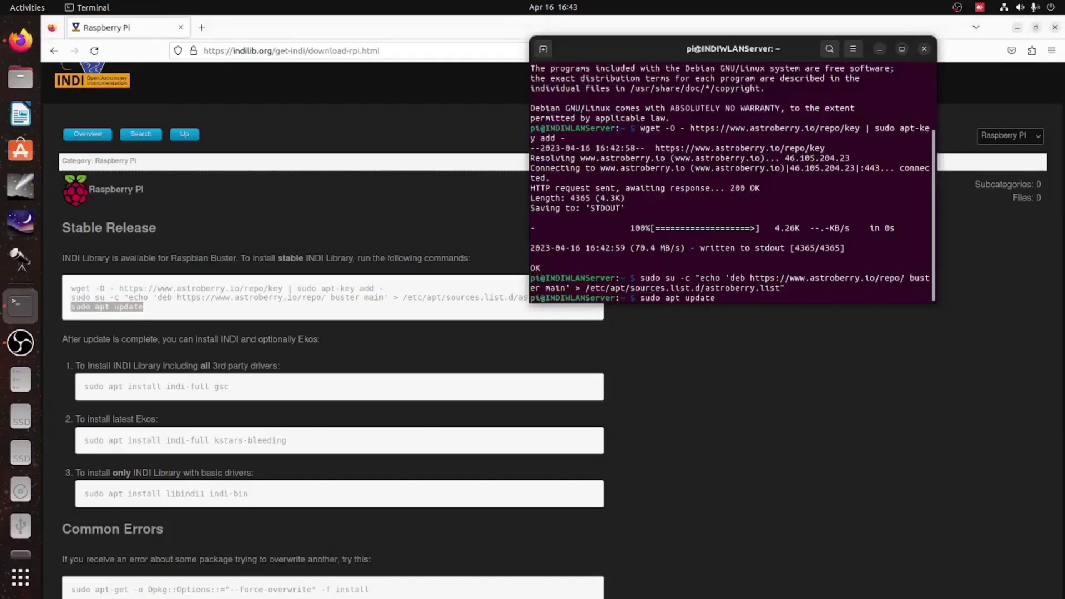
pyautogui.press('Return')
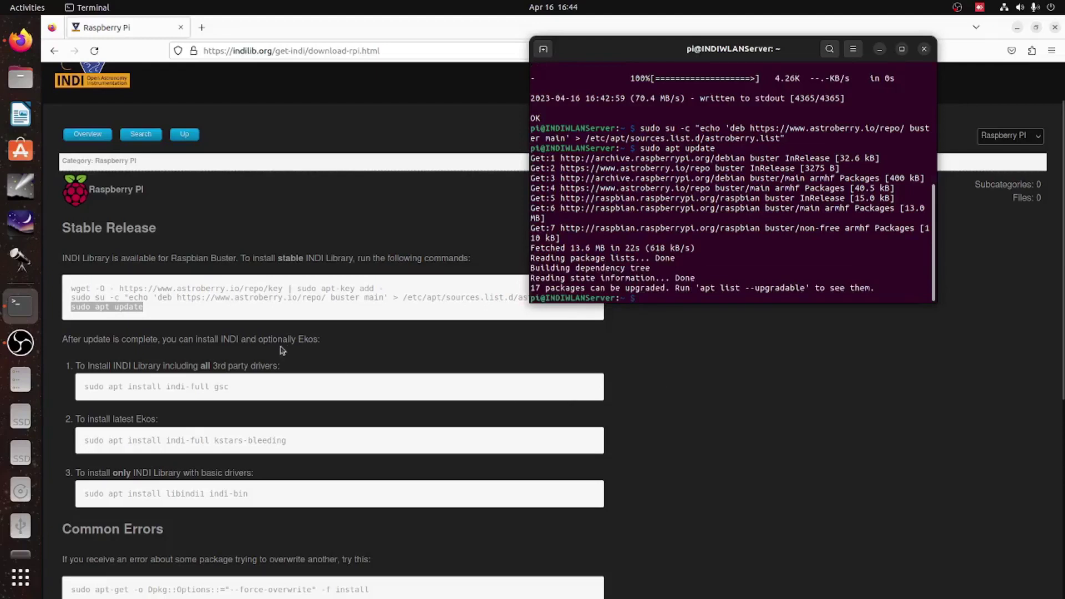
# - Paste and run 'sudo apt install indi-full gsc', confirming the install with Y
pyautogui.moveTo(229, 386); pyautogui.dragTo(133, 383)
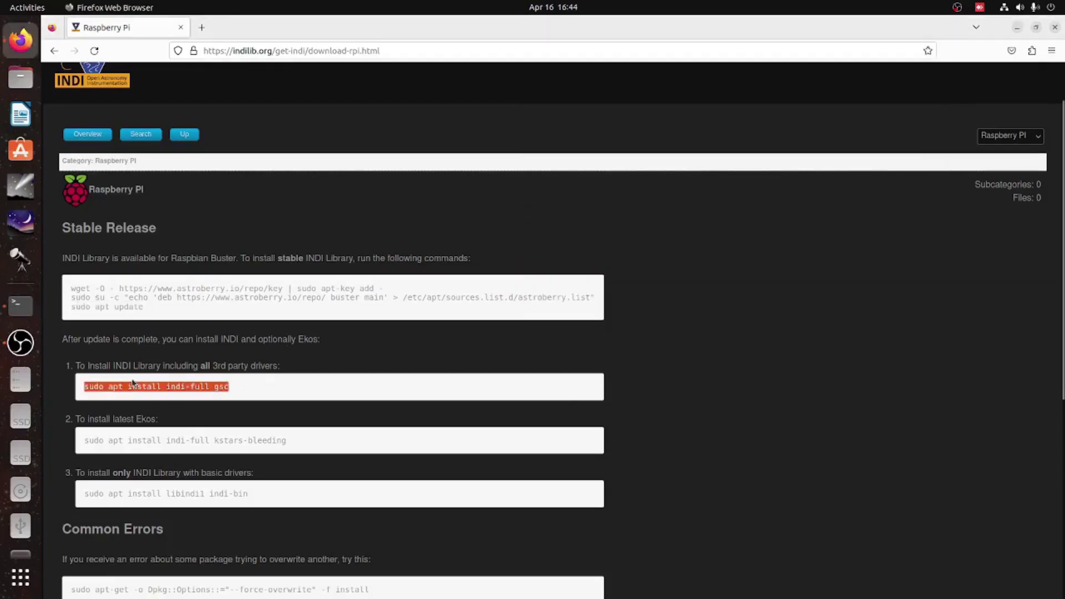
pyautogui.click(20, 305)
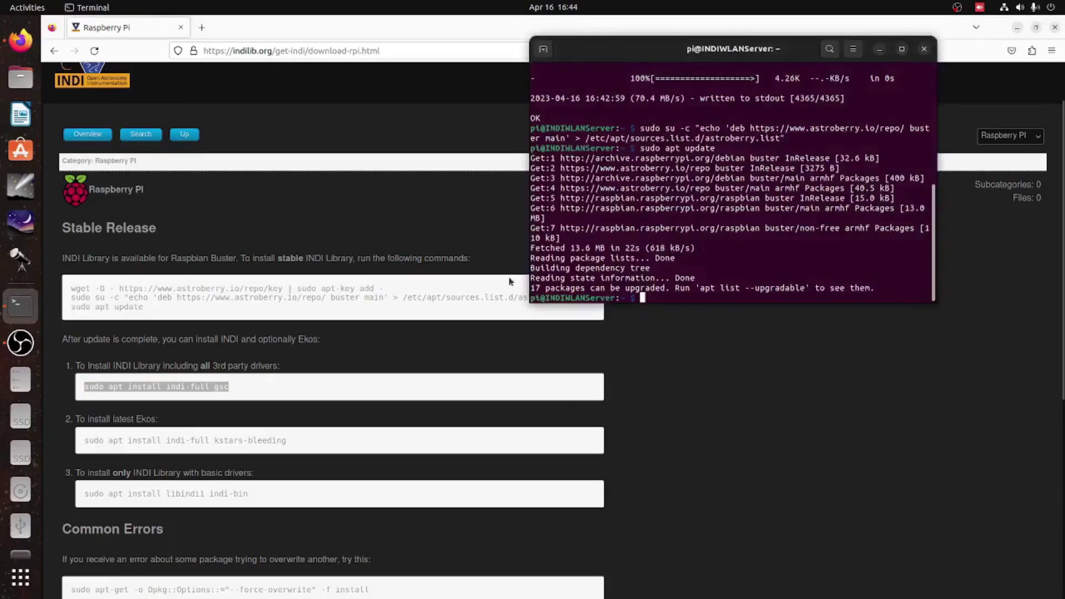
pyautogui.middleClick(742, 274)
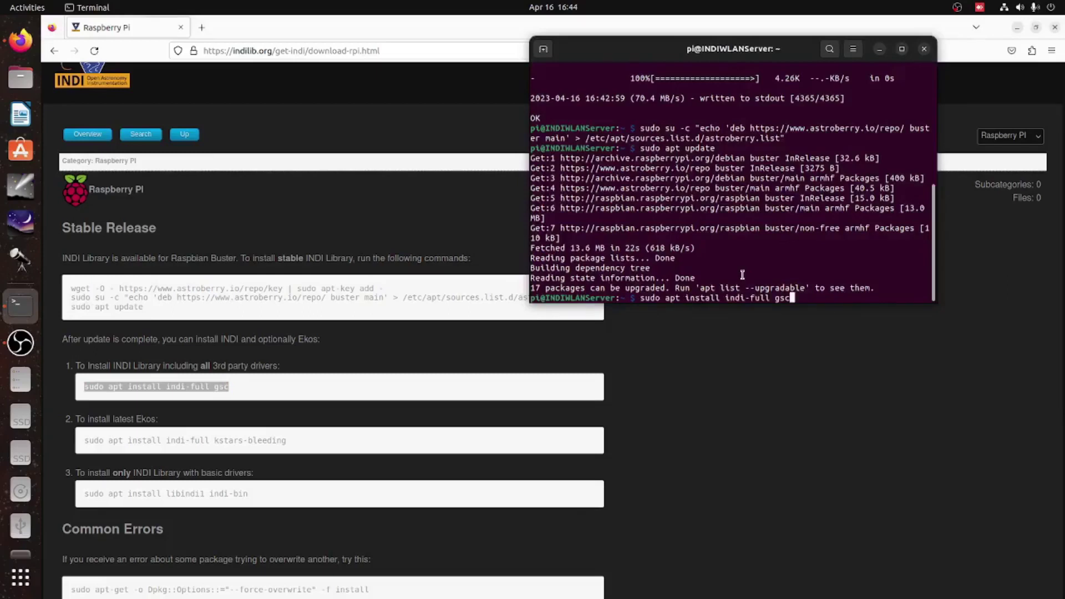
pyautogui.press('Return')
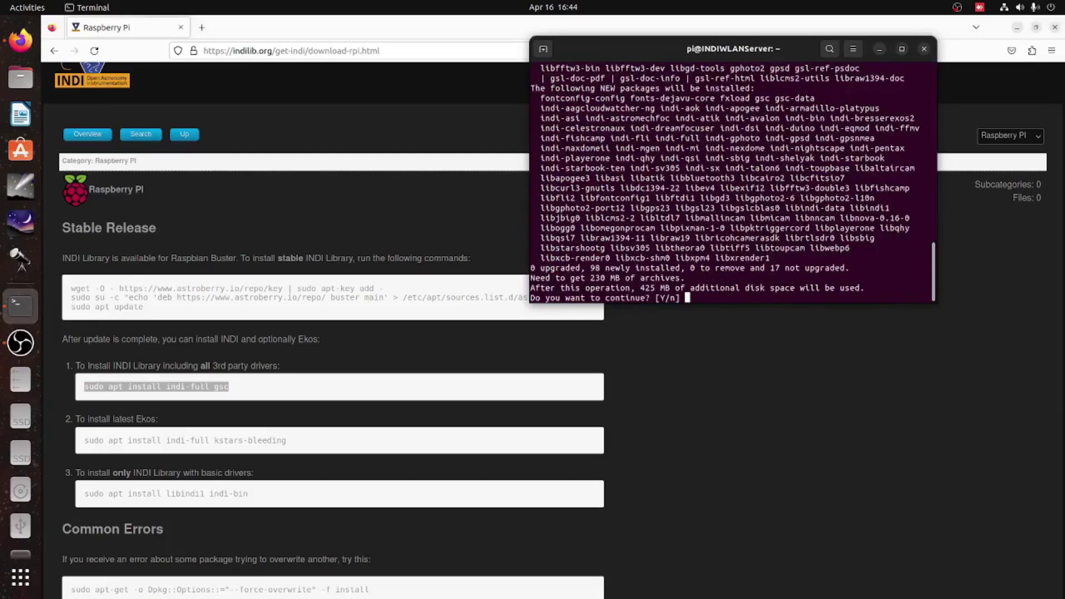
pyautogui.write('Y')
pyautogui.press('Return')
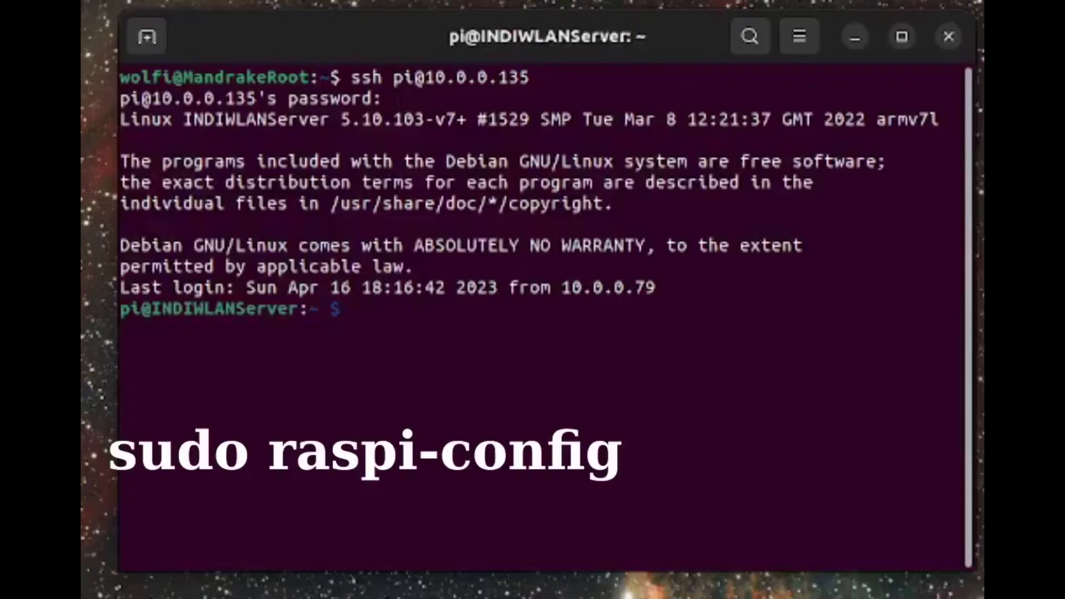
# - Run sudo raspi-config and set System Options > Boot / Auto Login to B2 Console Autologin
pyautogui.write('sudo raspi-config')
pyautogui.press('Return')
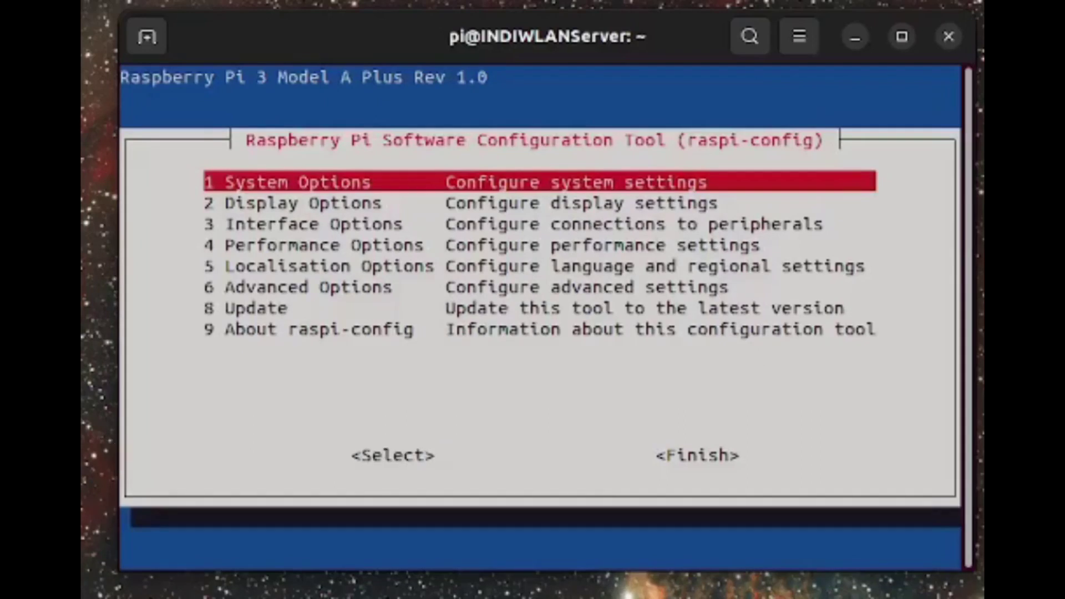
pyautogui.press('Down')
pyautogui.press('Down')
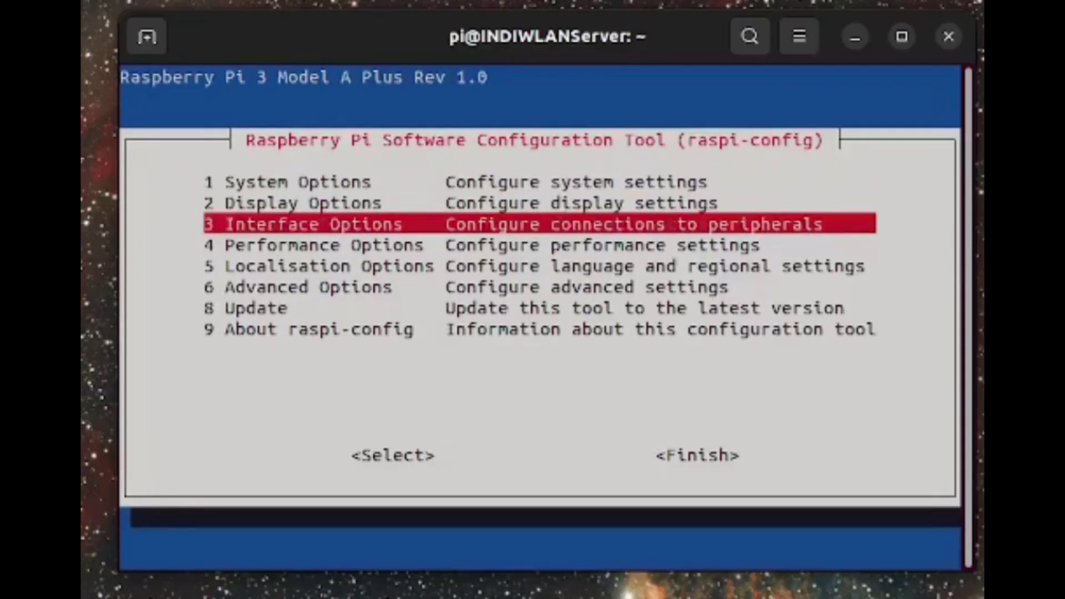
pyautogui.press('Up')
pyautogui.press('Up')
pyautogui.press('Return')
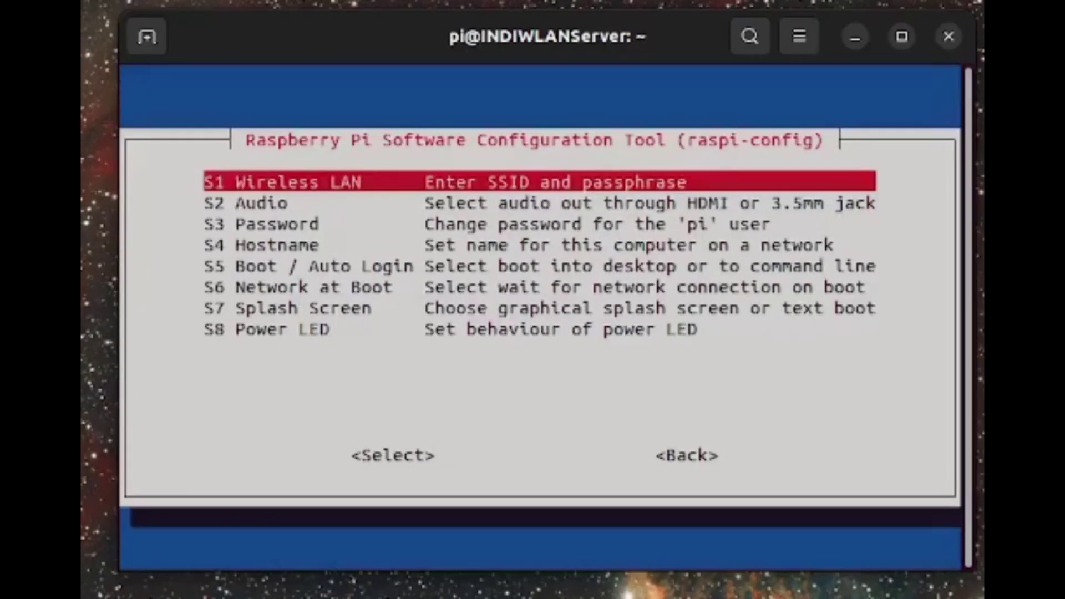
pyautogui.press('Down')
pyautogui.press('Down')
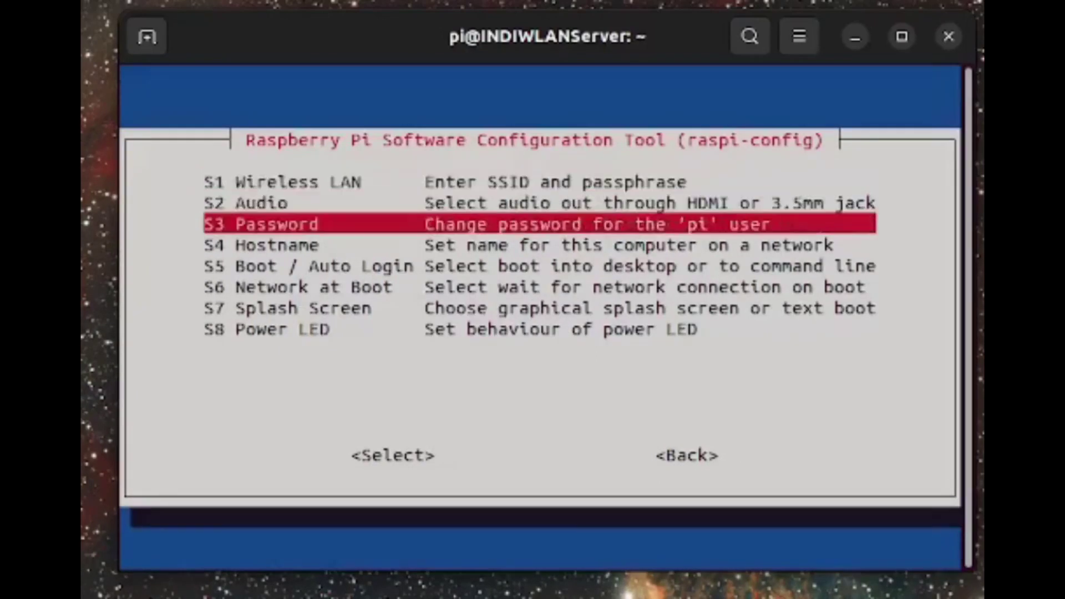
pyautogui.press('Down')
pyautogui.press('Down')
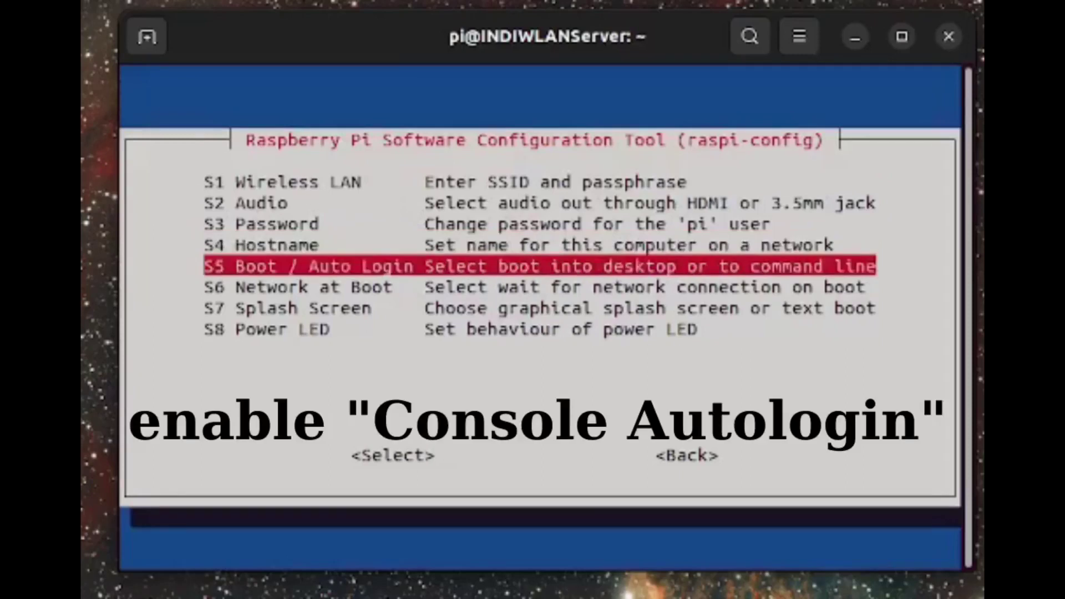
pyautogui.press('Return')
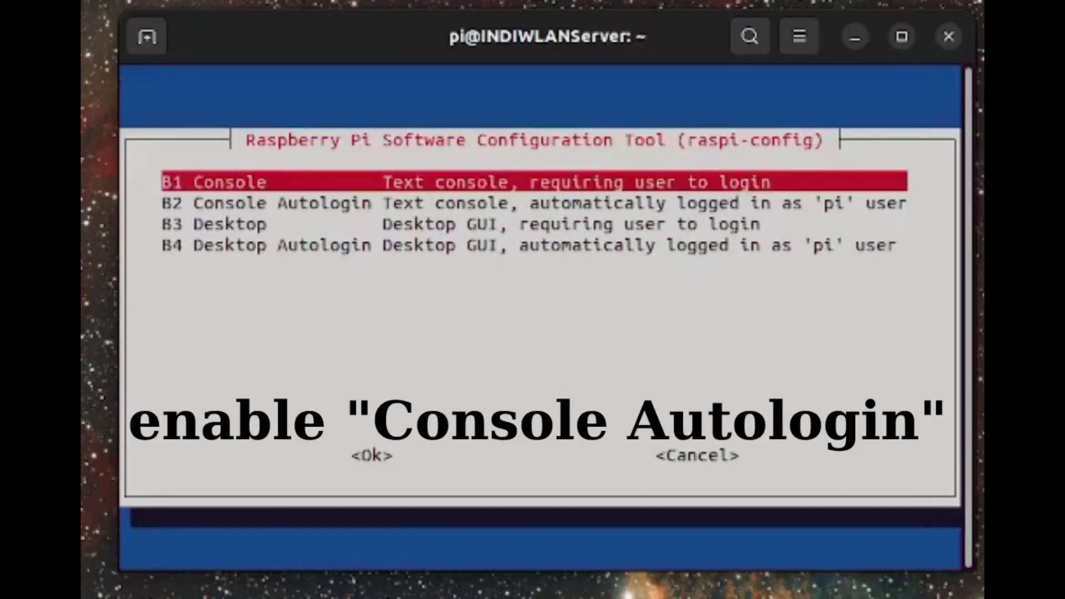
pyautogui.press('Down')
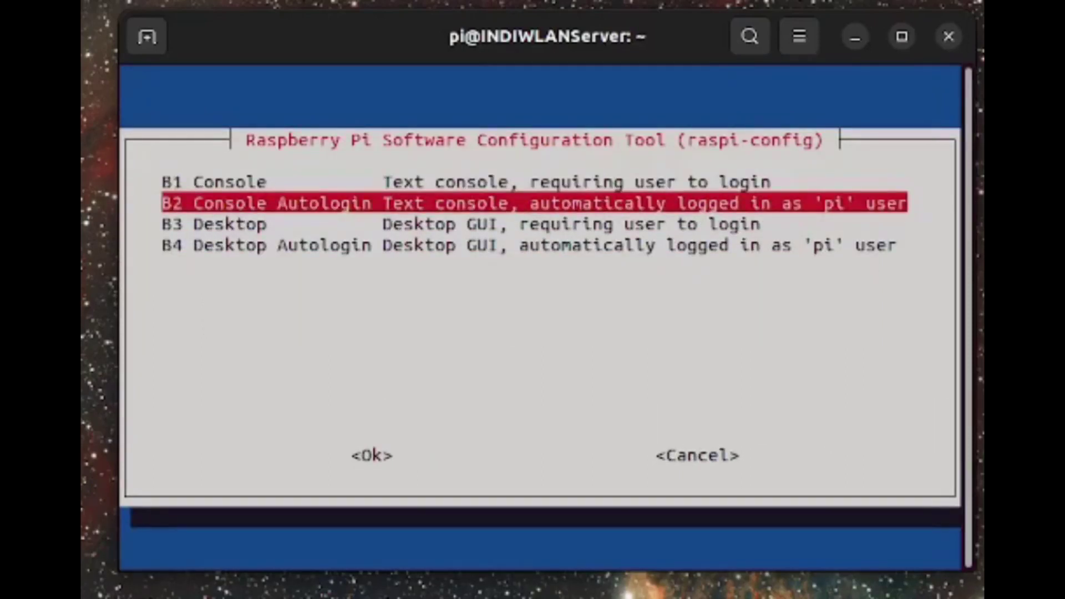
pyautogui.press('Return')
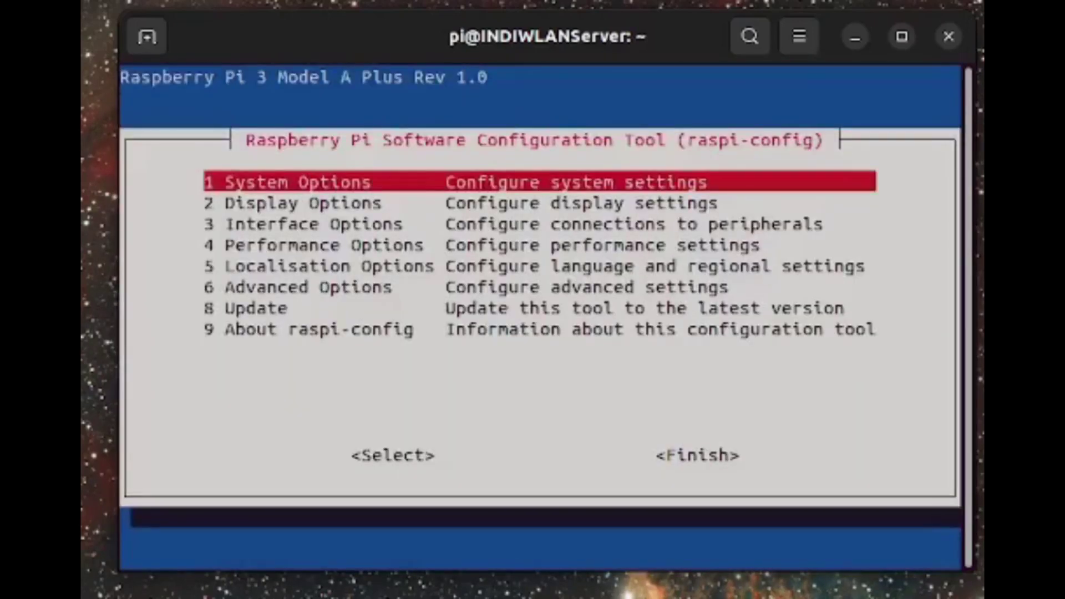
# - Enable the SPI interface in raspi-config's interface settings
pyautogui.press('Down')
pyautogui.press('Down')
pyautogui.press('Return')
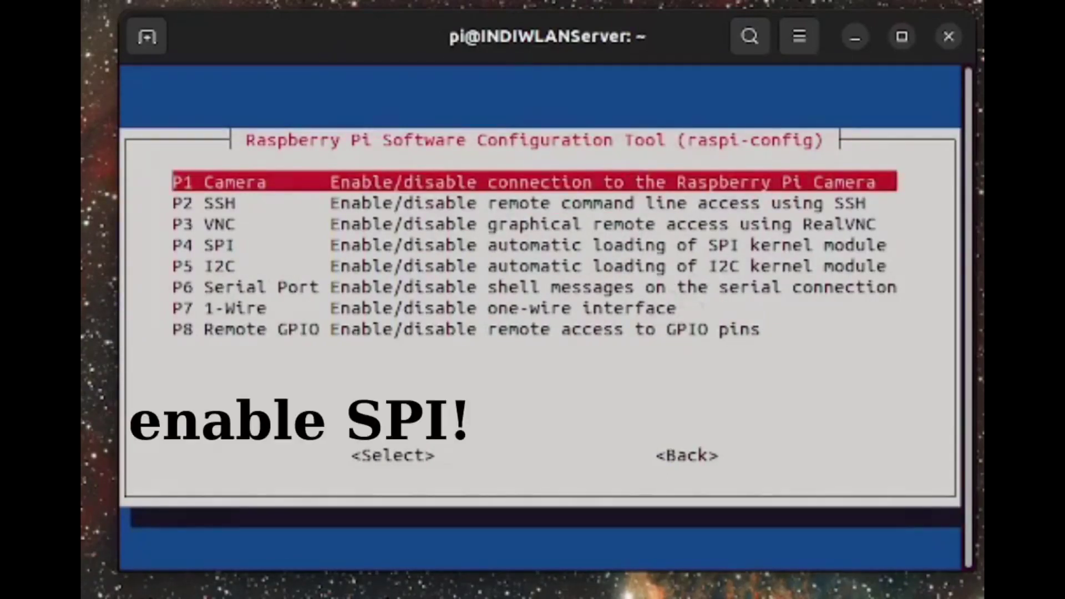
pyautogui.press('Down')
pyautogui.press('Down')
pyautogui.press('Down')
pyautogui.press('Return')
pyautogui.press('Left')
pyautogui.press('Return')
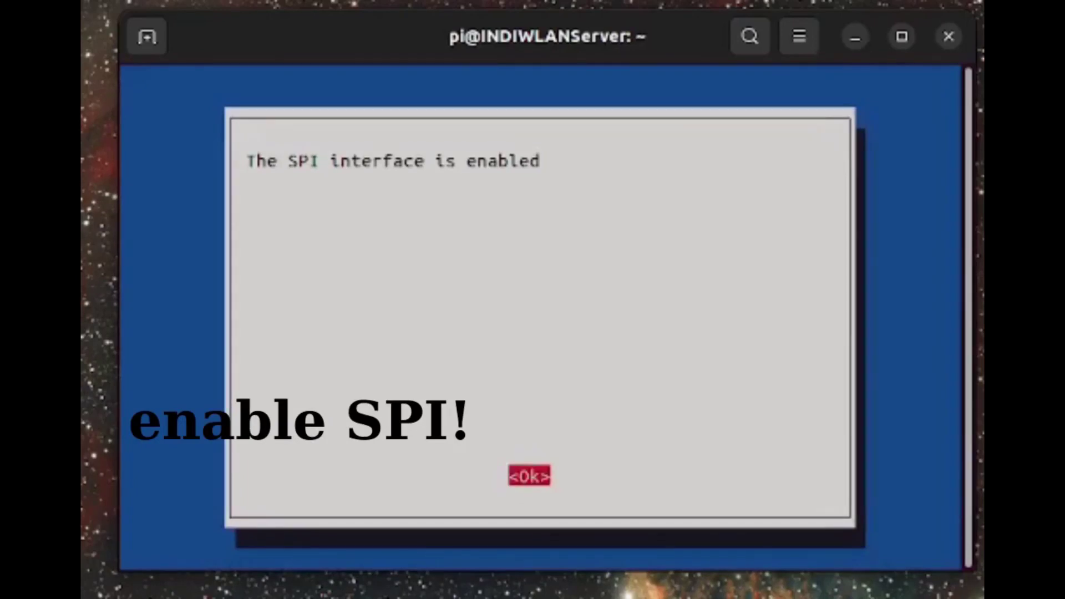
# - Enable the ARM I2C interface
pyautogui.press('Return')
pyautogui.press('Down')
pyautogui.press('Down')
pyautogui.press('Return')
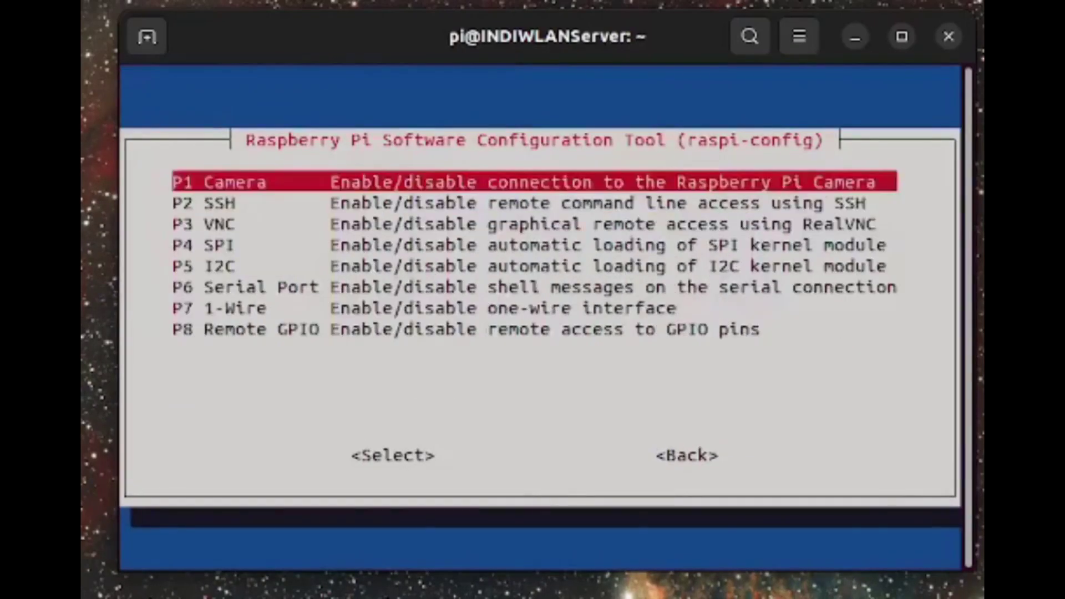
pyautogui.press('Down')
pyautogui.press('Down')
pyautogui.press('Down')
pyautogui.press('Down')
pyautogui.press('Return')
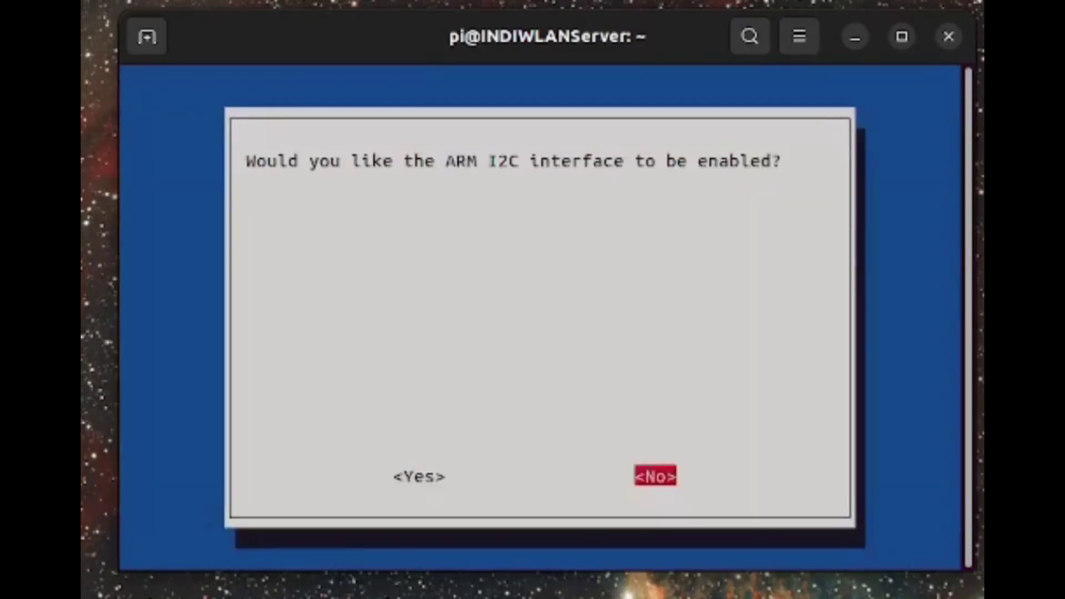
pyautogui.press('Left')
pyautogui.press('Return')
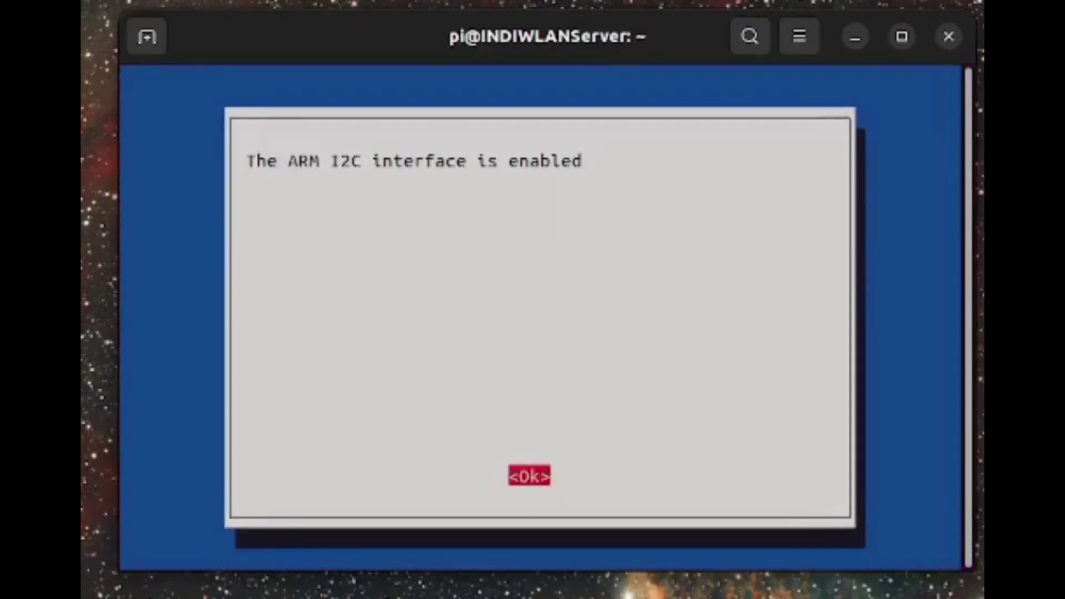
pyautogui.press('Return')
# - Disable the serial login shell while keeping the serial port hardware enabled
pyautogui.press('Down')
pyautogui.press('Down')
pyautogui.press('Return')
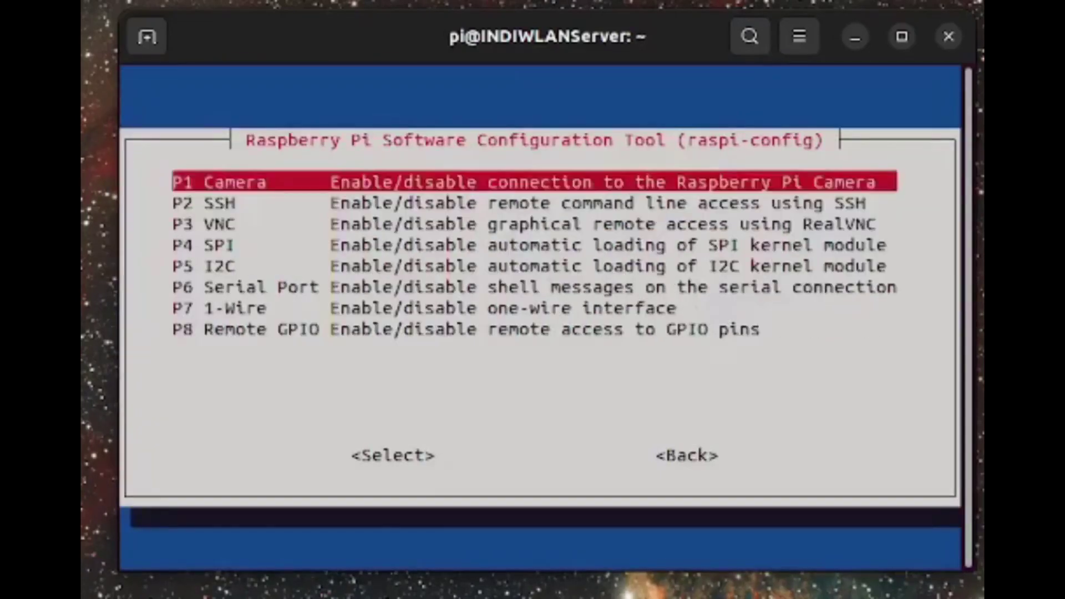
pyautogui.press('Down')
pyautogui.press('Down')
pyautogui.press('Down')
pyautogui.press('Down')
pyautogui.press('Down')
pyautogui.press('Return')
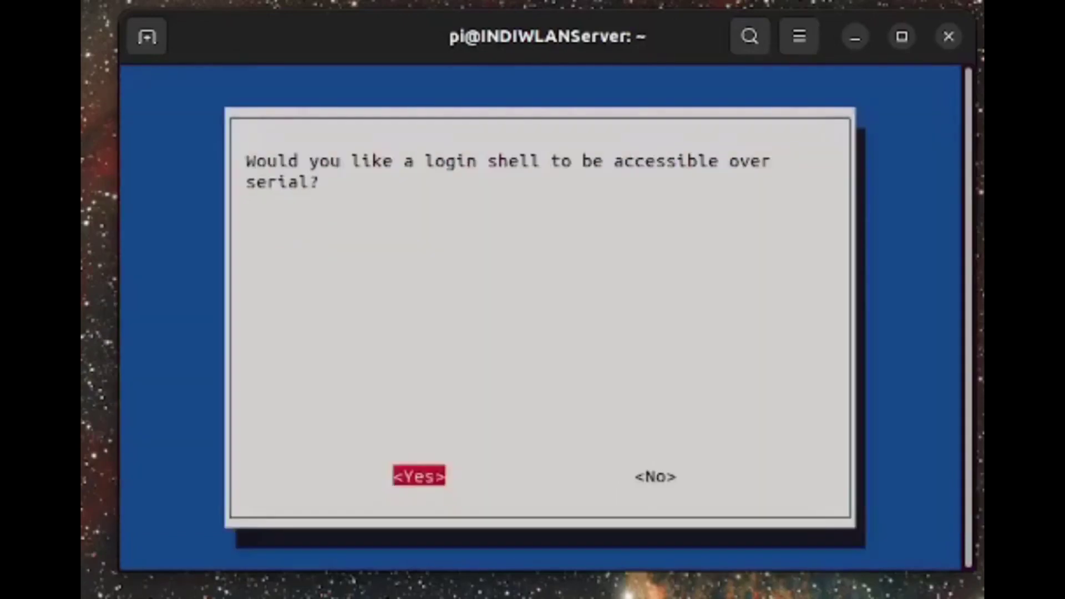
pyautogui.press('Right')
pyautogui.press('Return')
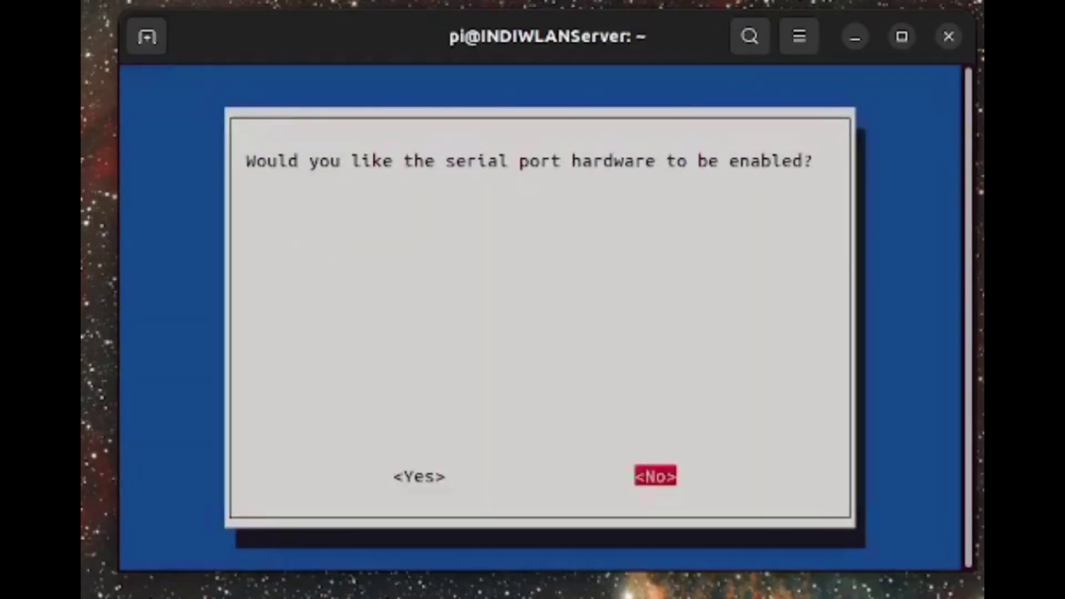
pyautogui.press('Left')
pyautogui.press('Return')
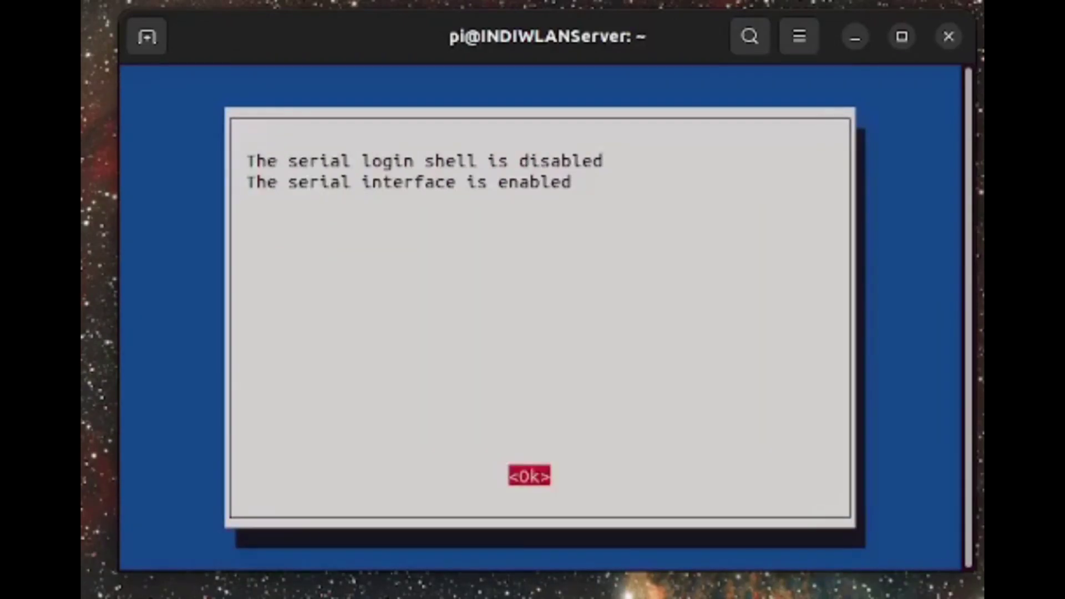
pyautogui.press('Return')
# - Move to Finish in raspi-config to exit and bring up the reboot prompt
pyautogui.press('Down')
pyautogui.press('Down')
pyautogui.press('Return')
pyautogui.press('Down')
pyautogui.press('Down')
pyautogui.press('Down')
pyautogui.press('Down')
pyautogui.press('Down')
pyautogui.press('Down')
pyautogui.press('Down')
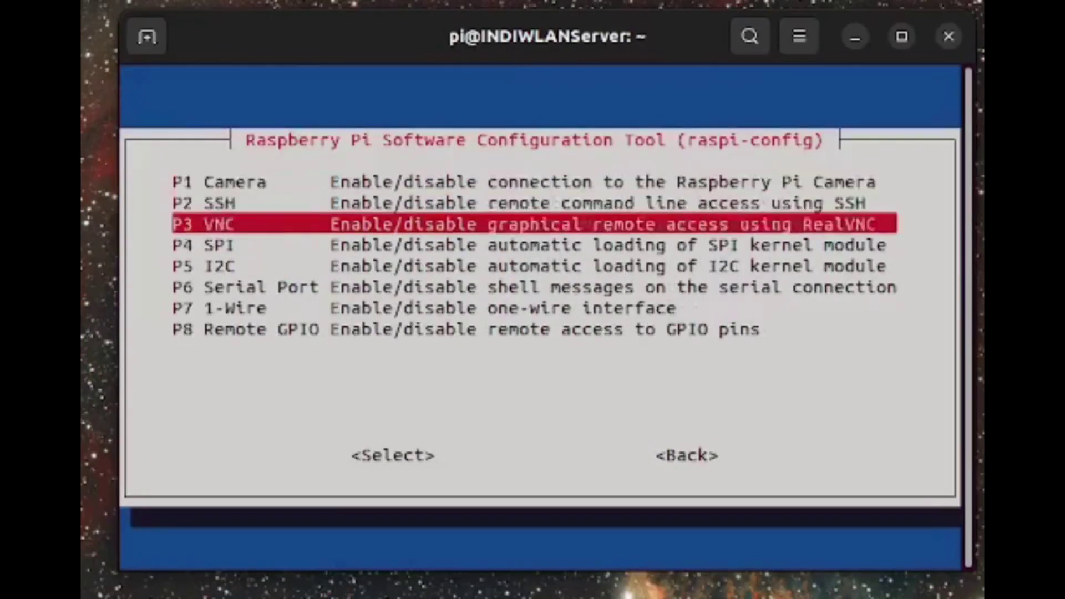
pyautogui.press('Tab')
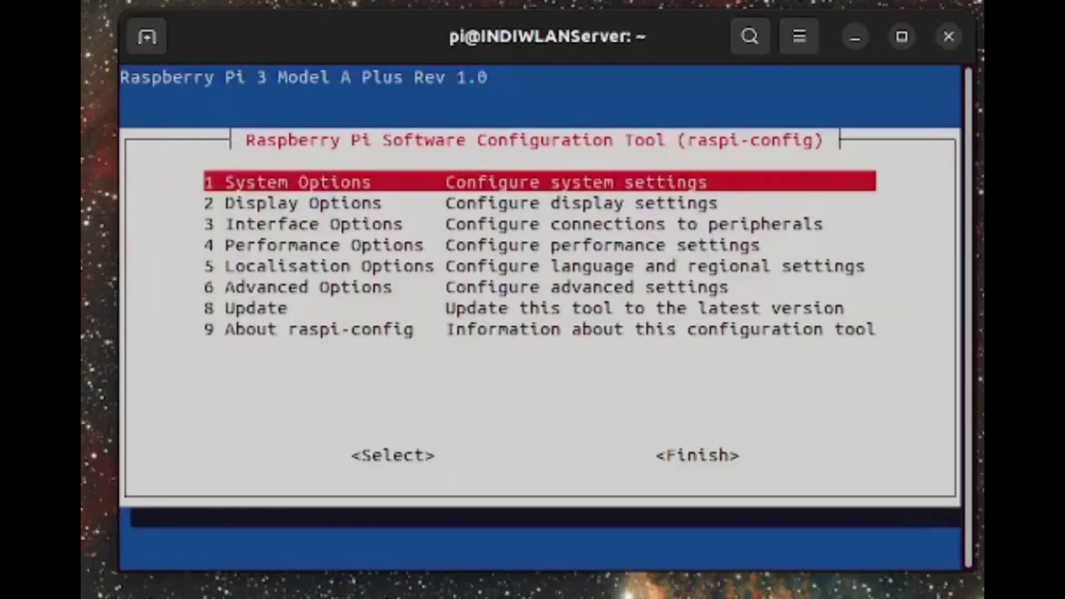
pyautogui.press('Down')
pyautogui.press('Down')
pyautogui.press('Down')
pyautogui.press('Down')
pyautogui.press('Down')
pyautogui.press('Down')
pyautogui.press('Down')
pyautogui.press('Tab')
pyautogui.press('Tab')
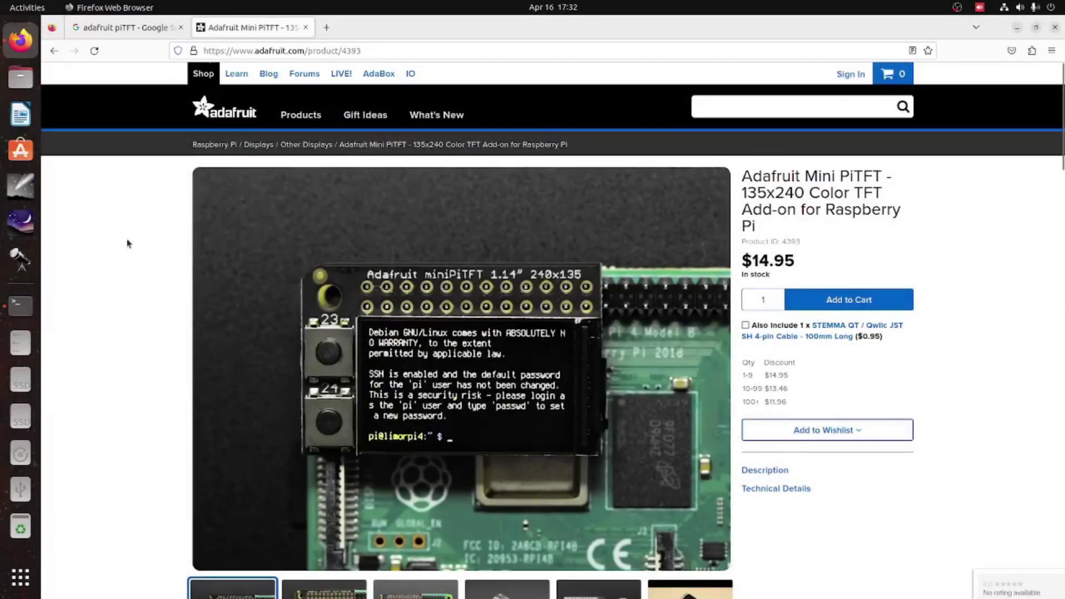
# - Open the Primary Guide linked from the Mini PiTFT product page
pyautogui.scroll(-3, 126, 243)
pyautogui.scroll(-15, 126, 242)
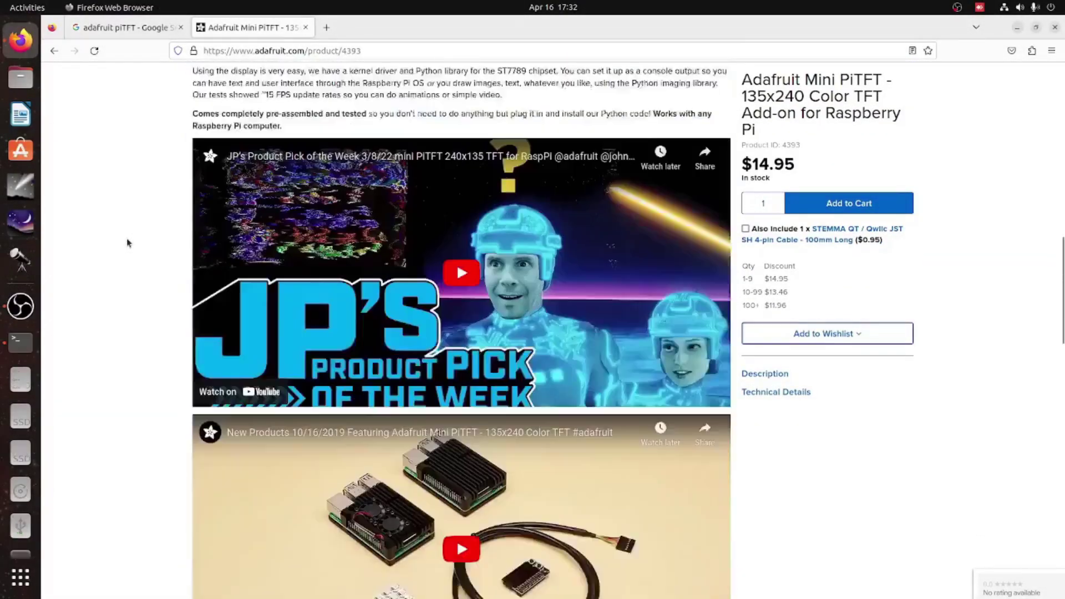
pyautogui.scroll(-6, 128, 241)
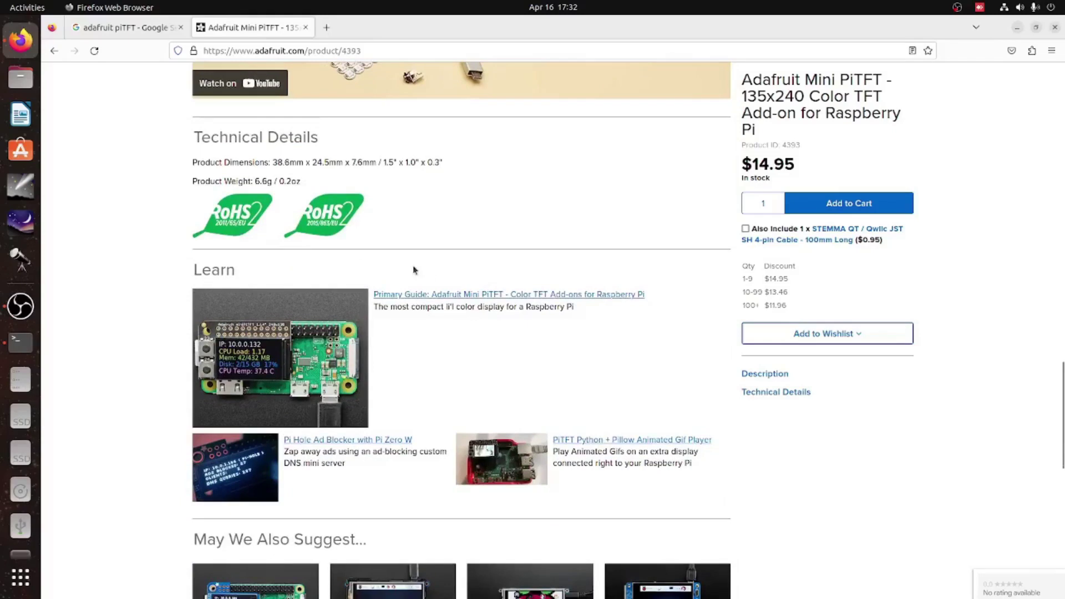
pyautogui.click(466, 294)
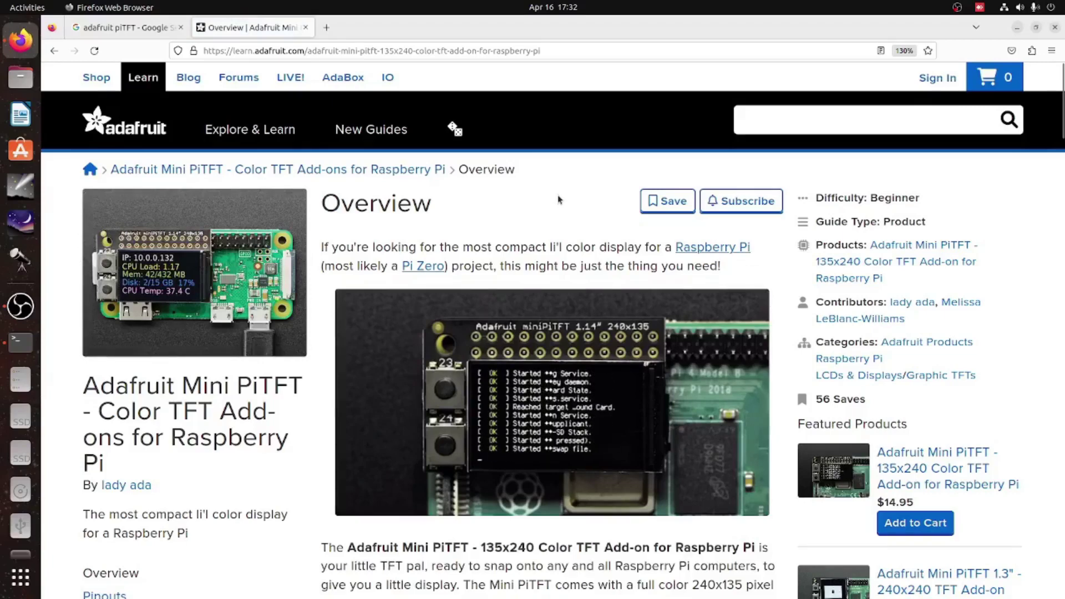
# - Go to the Pinouts page of the Mini PiTFT guide
pyautogui.scroll(-6, 559, 197)
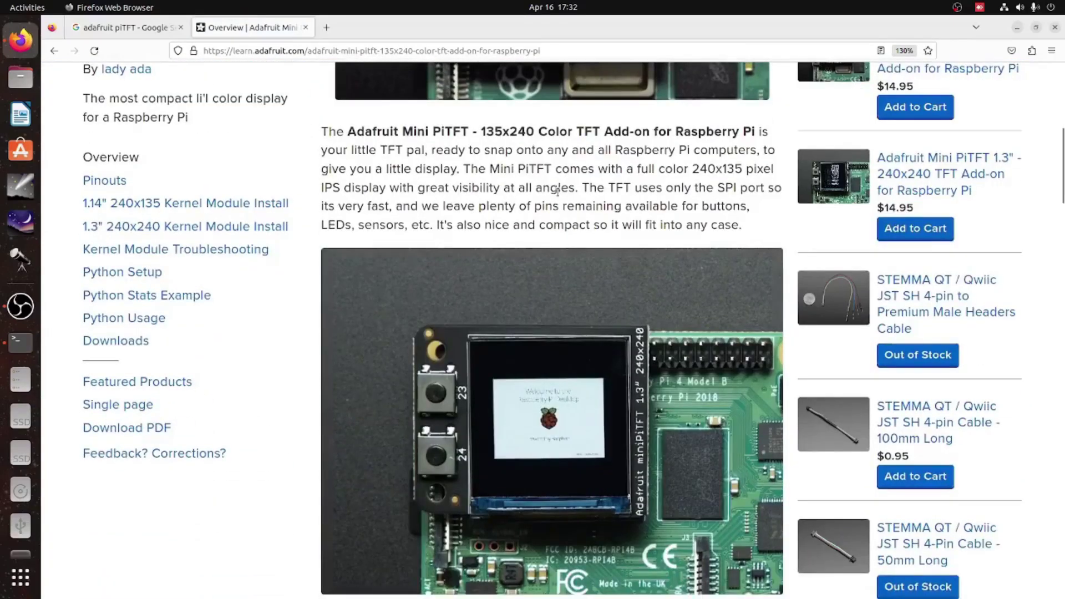
pyautogui.scroll(-15, 557, 192)
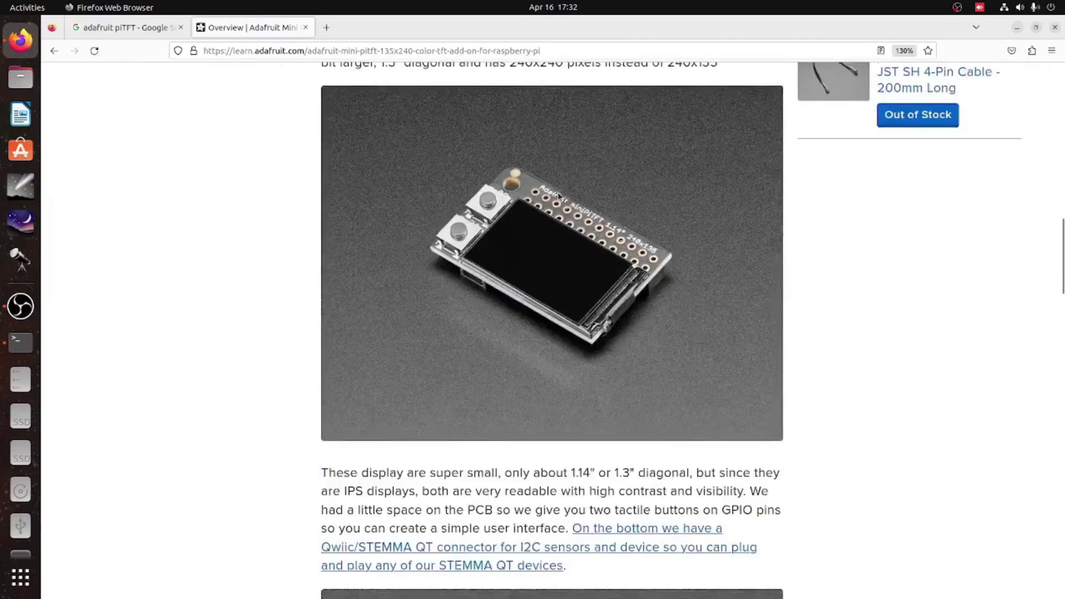
pyautogui.scroll(-10, 560, 195)
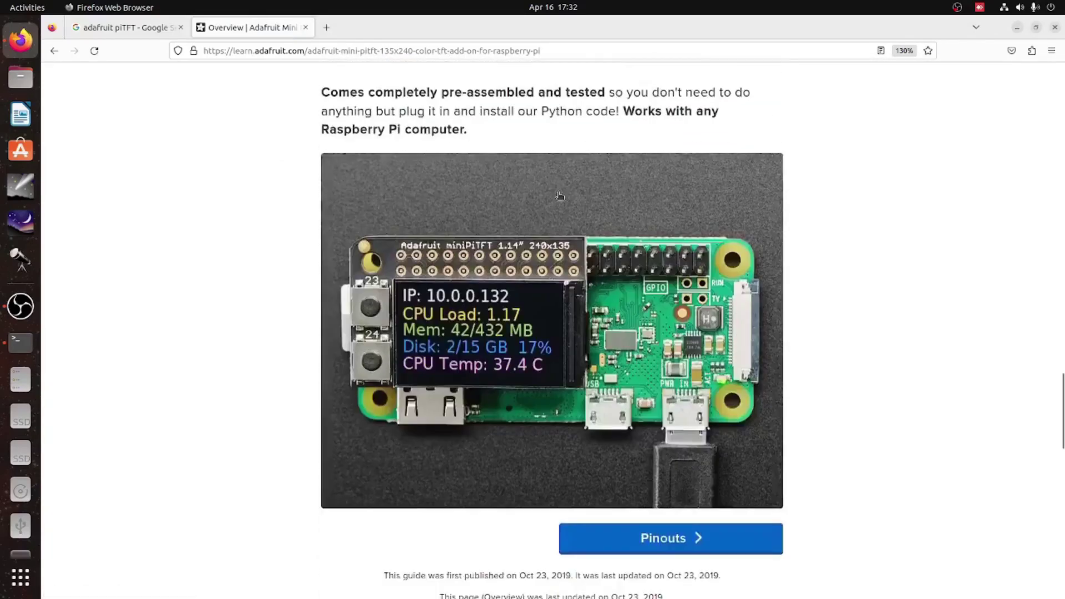
pyautogui.scroll(-5, 559, 196)
pyautogui.click(631, 203)
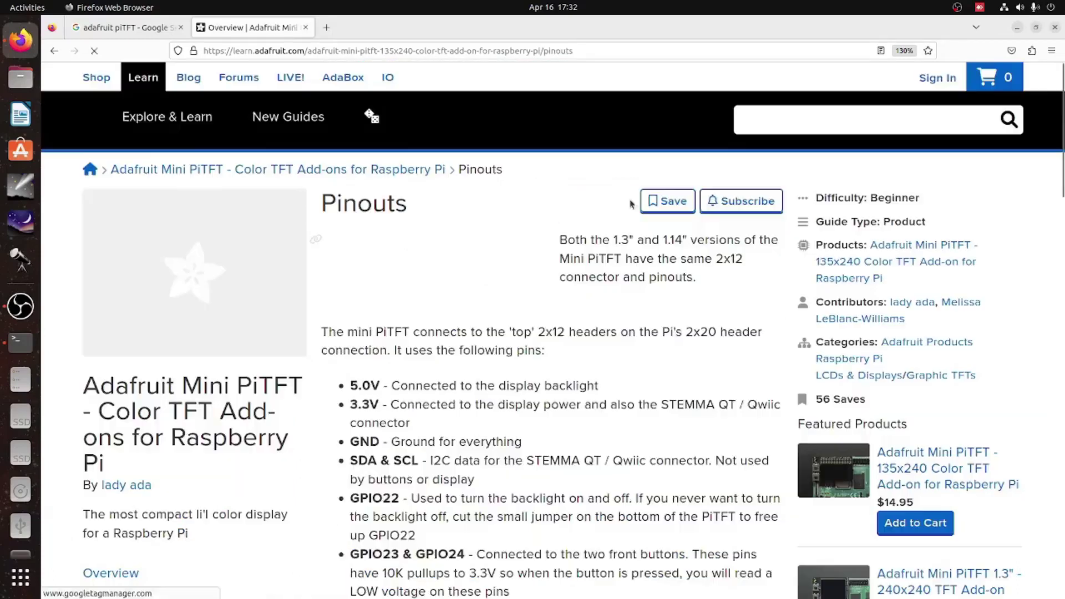
# - Go to the 1.14" 240x135 Kernel Module Install page
pyautogui.scroll(-4, 623, 209)
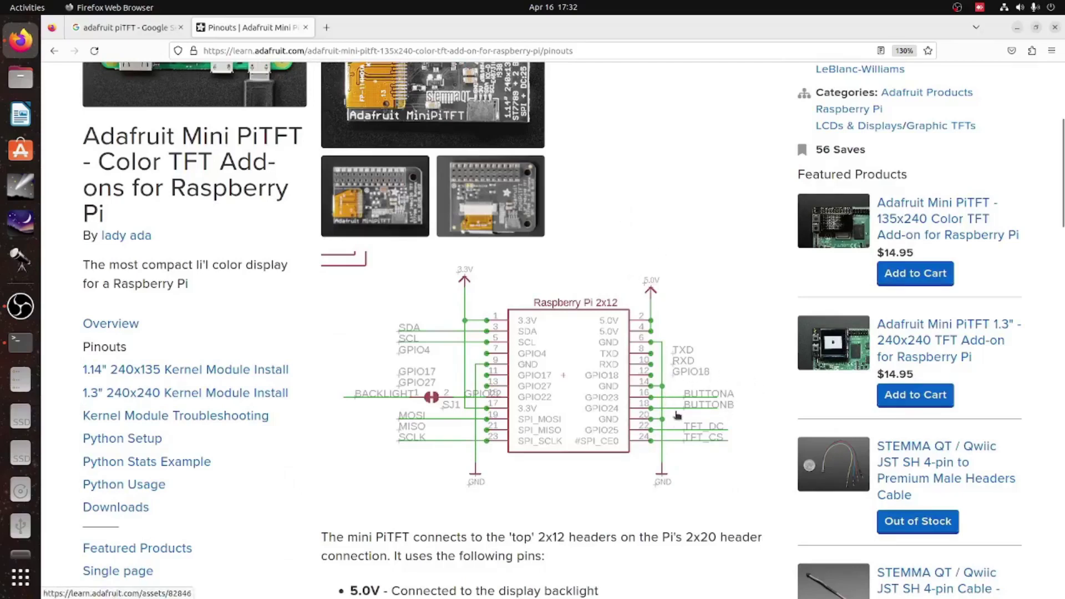
pyautogui.scroll(-5, 677, 415)
pyautogui.scroll(-8, 677, 415)
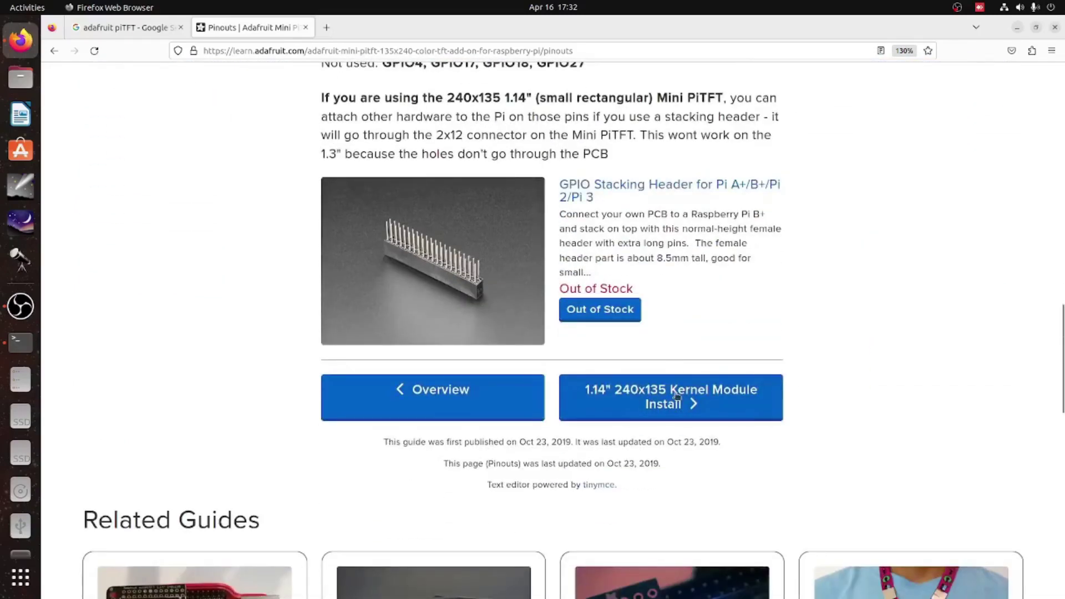
pyautogui.click(677, 395)
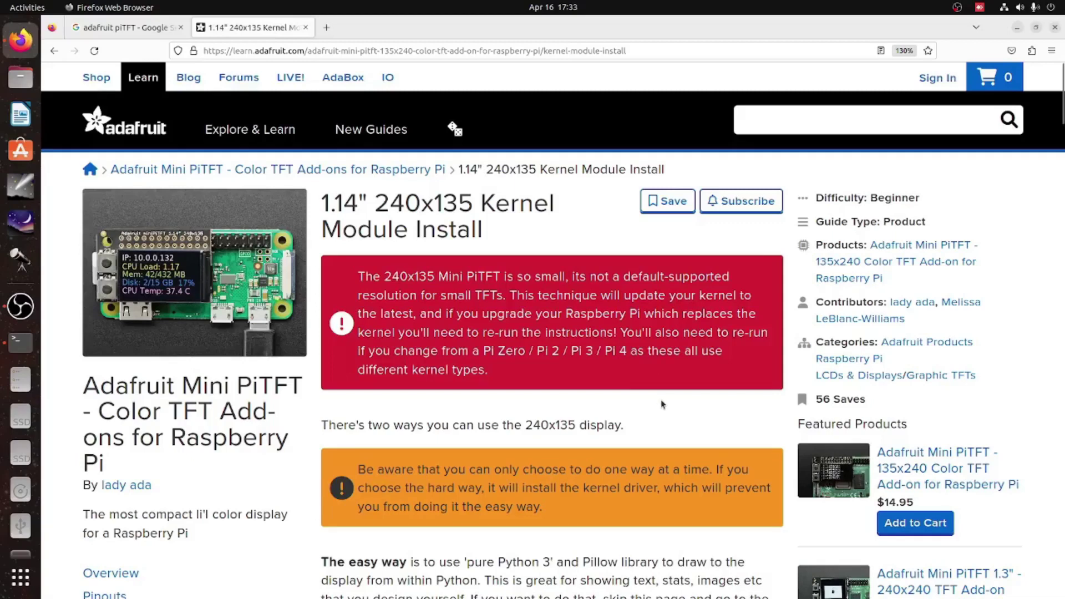
# - Open the guide's 1.3" 240x240 Kernel Module Install page
pyautogui.scroll(-4, 669, 408)
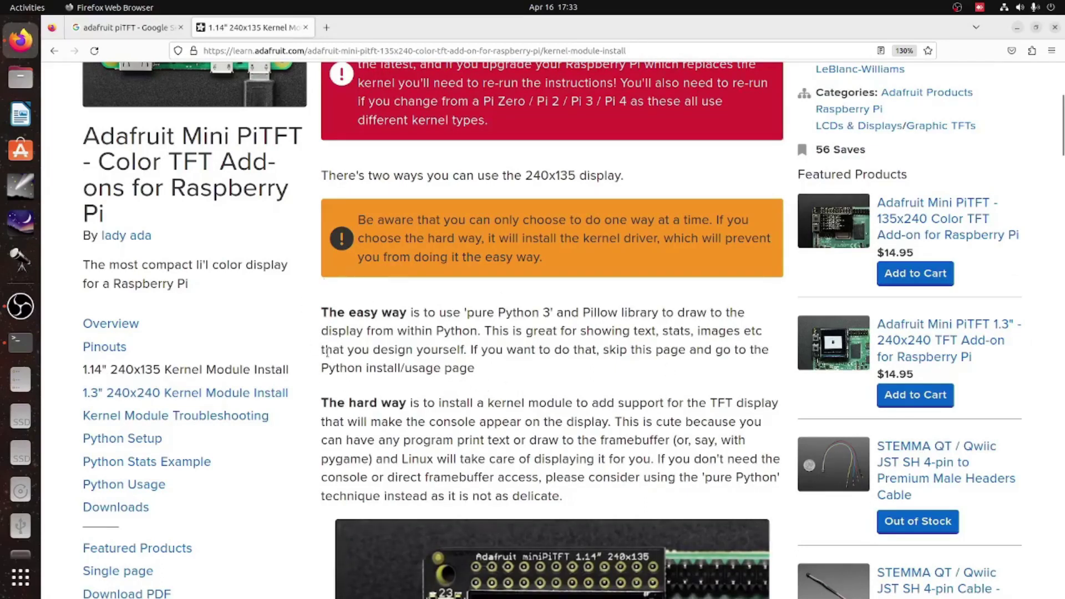
pyautogui.scroll(-9, 588, 372)
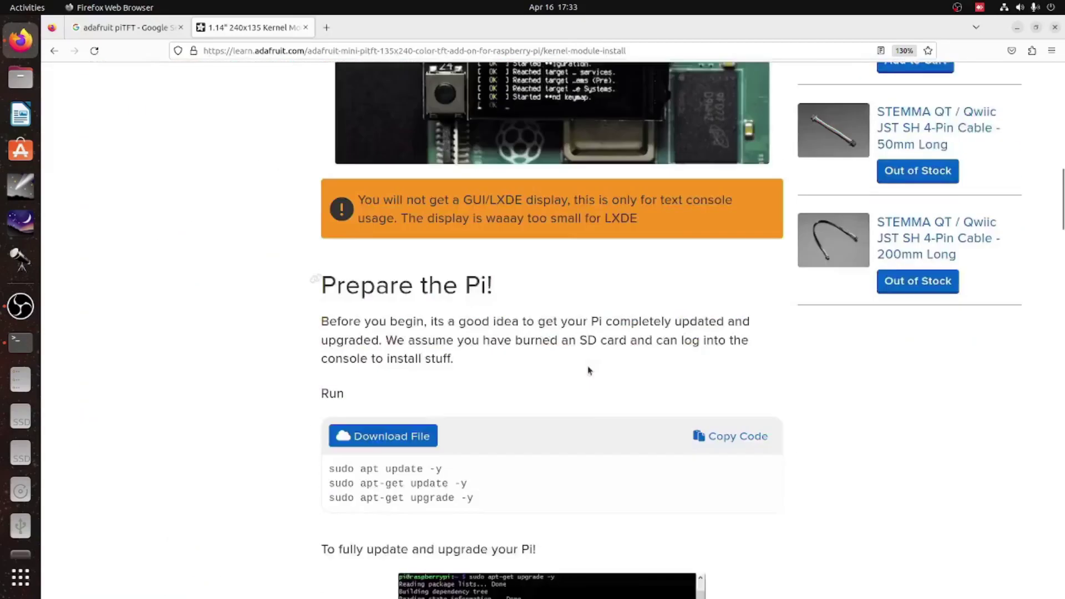
pyautogui.scroll(-20, 589, 370)
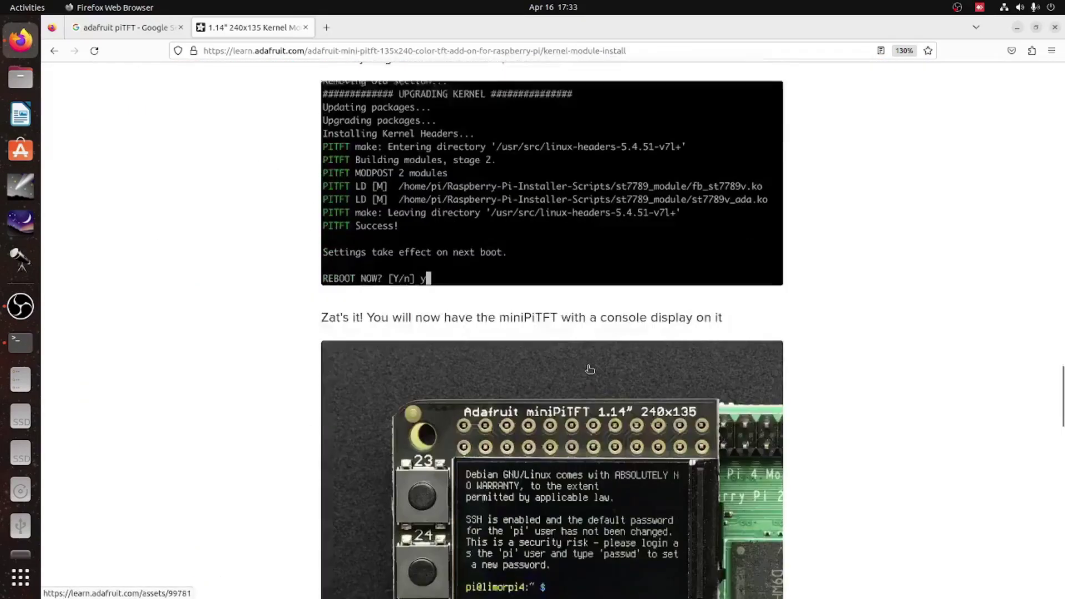
pyautogui.scroll(-14, 590, 369)
pyautogui.scroll(4, 635, 313)
pyautogui.click(635, 313)
# - Move on to the Kernel Module Troubleshooting page
pyautogui.scroll(-15, 632, 328)
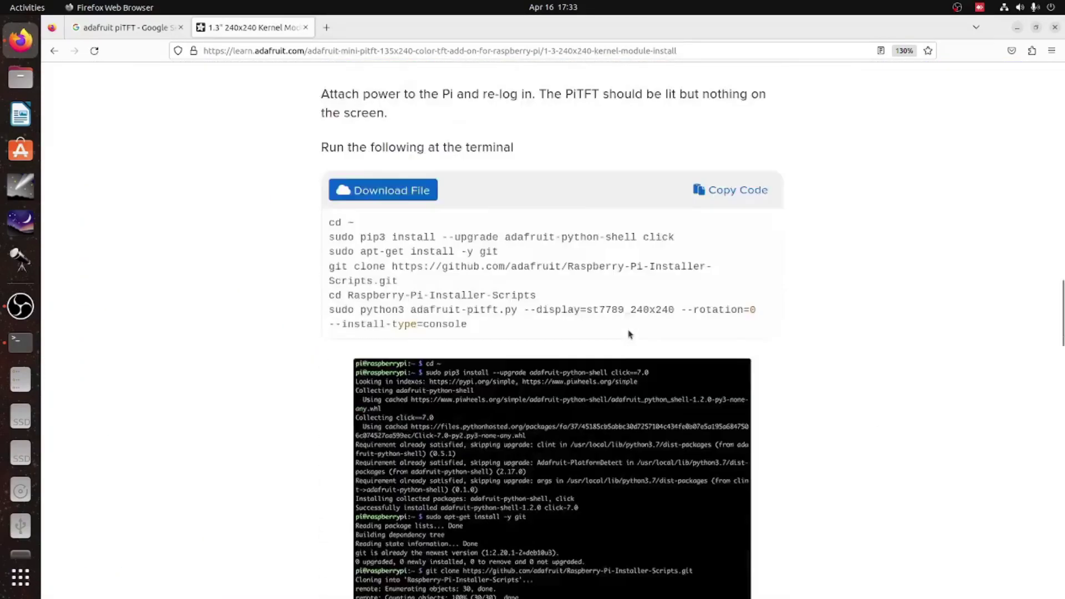
pyautogui.scroll(-20, 629, 335)
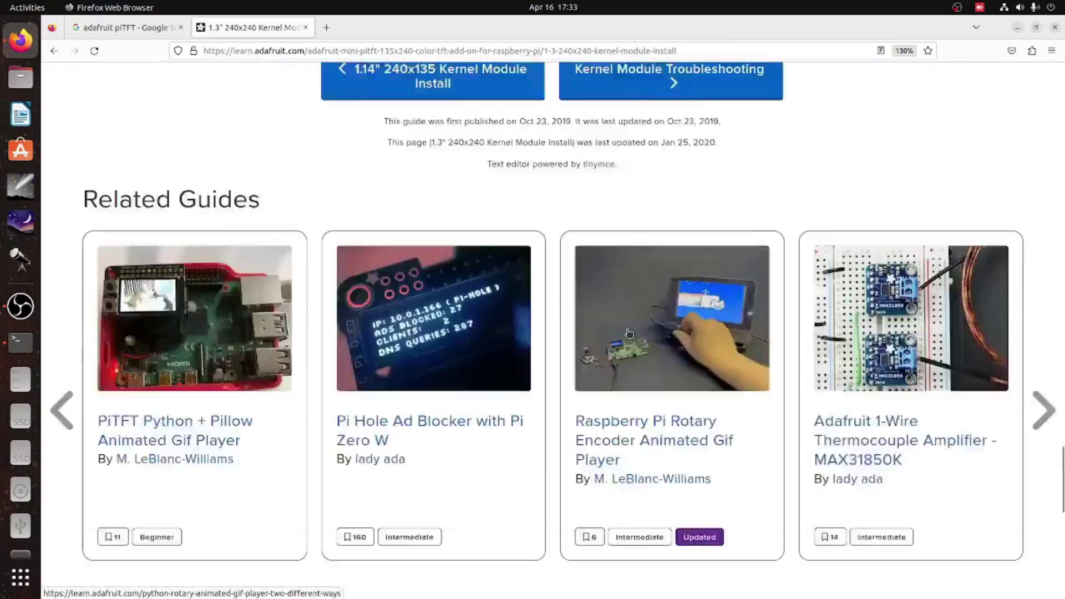
pyautogui.scroll(5, 628, 333)
pyautogui.click(655, 218)
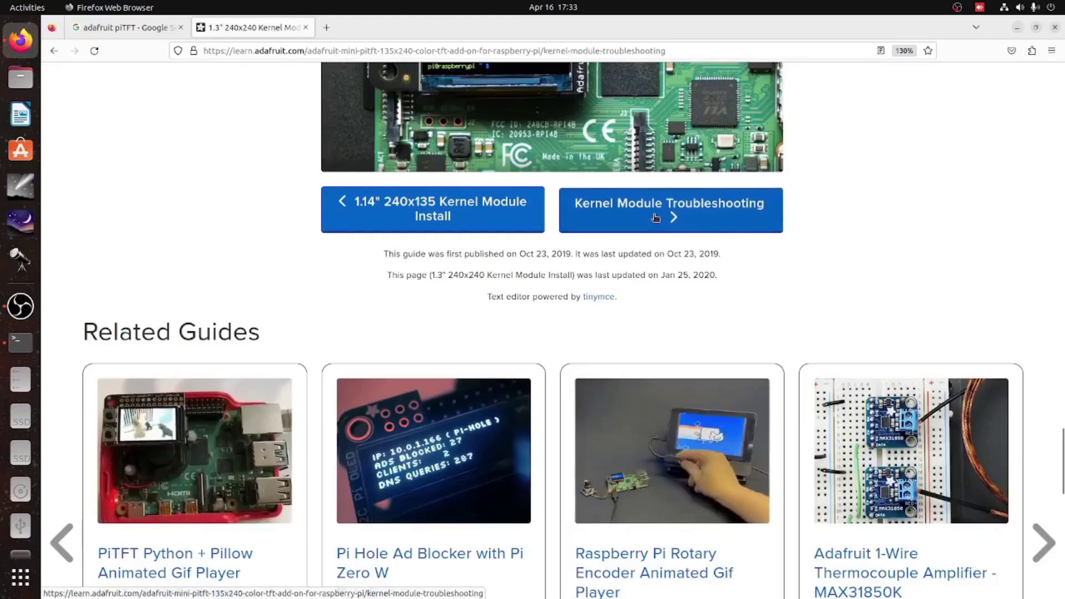
# - Continue to the guide's Python Setup page
pyautogui.scroll(-10, 655, 233)
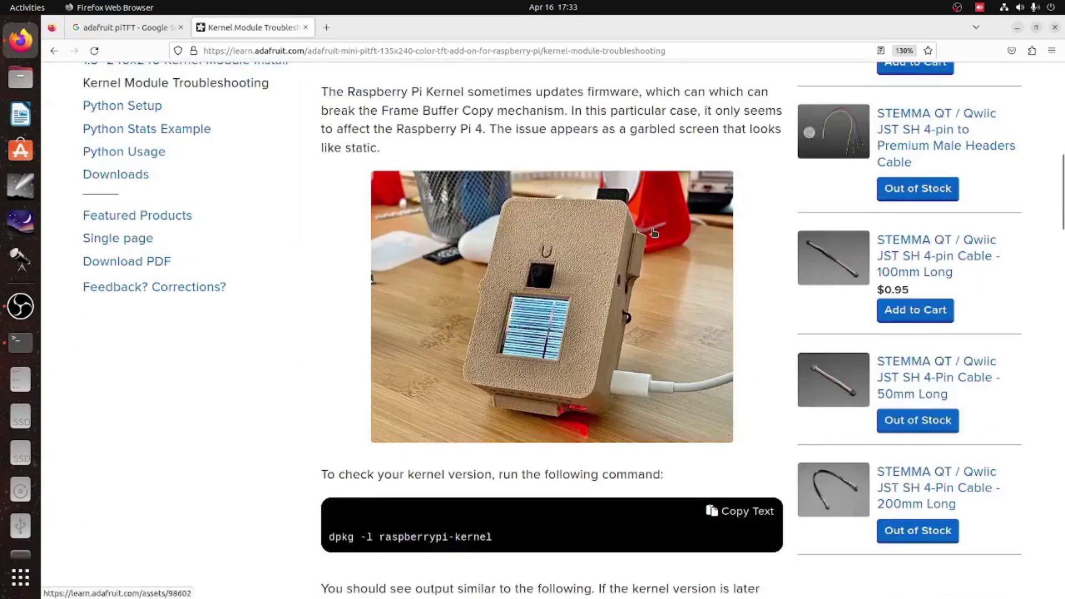
pyautogui.scroll(-20, 655, 233)
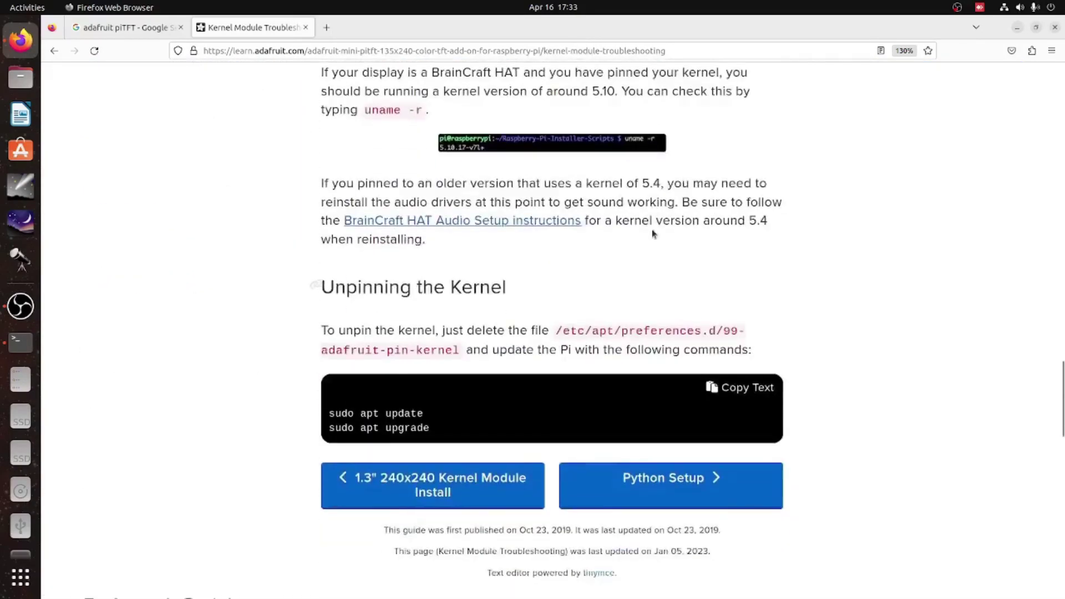
pyautogui.scroll(-5, 651, 229)
pyautogui.click(651, 230)
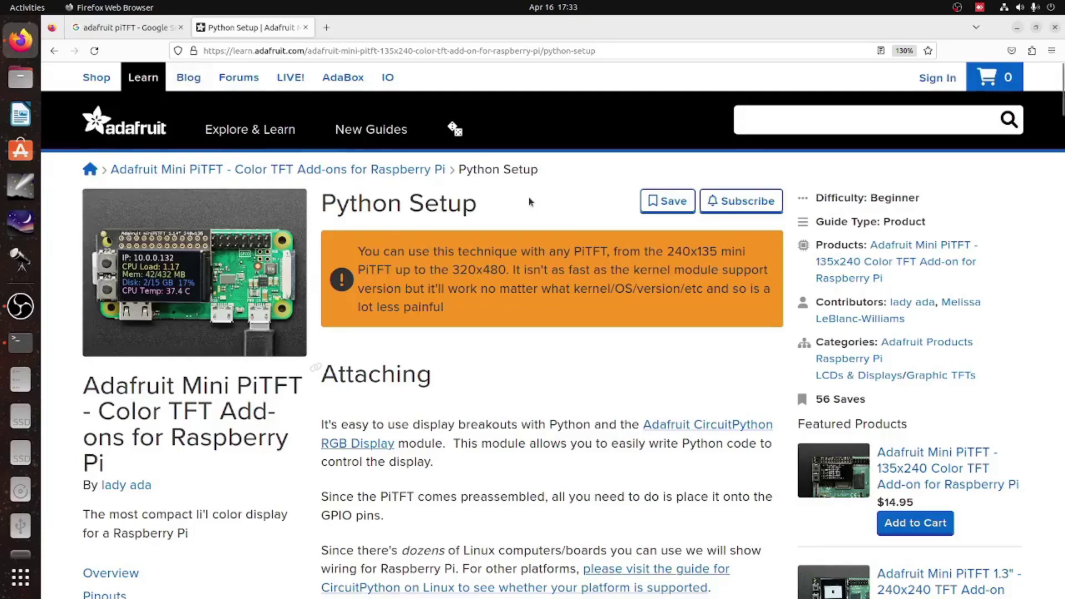
# - Scroll to the RGB Display Library installation and select the 'sudo apt-get install python3-pip' line
pyautogui.scroll(-3, 529, 202)
pyautogui.scroll(-1, 528, 198)
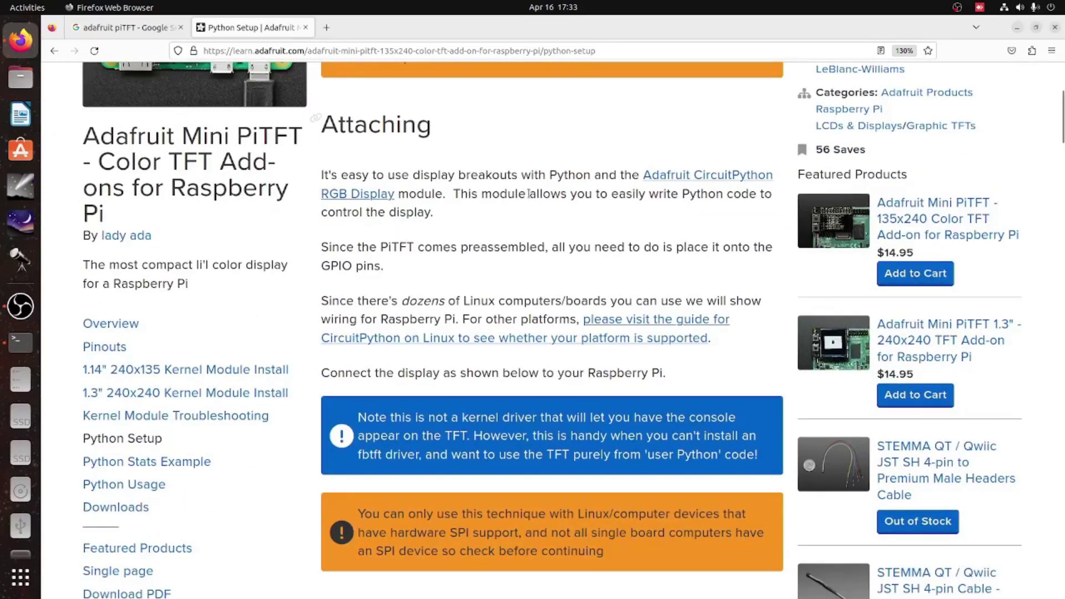
pyautogui.scroll(-2, 528, 193)
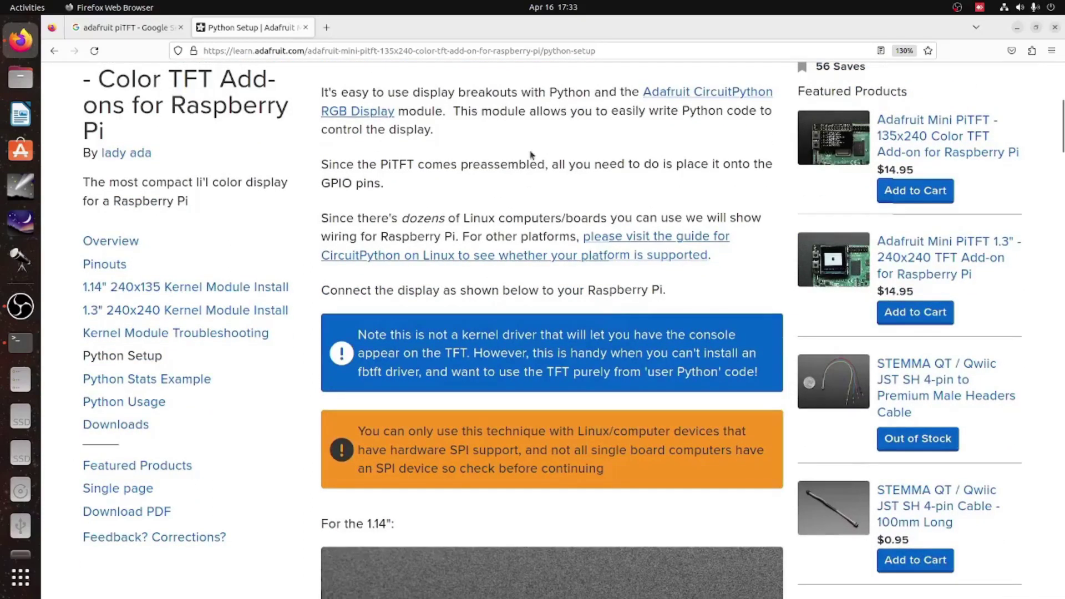
pyautogui.scroll(-1, 530, 155)
pyautogui.scroll(-5, 531, 155)
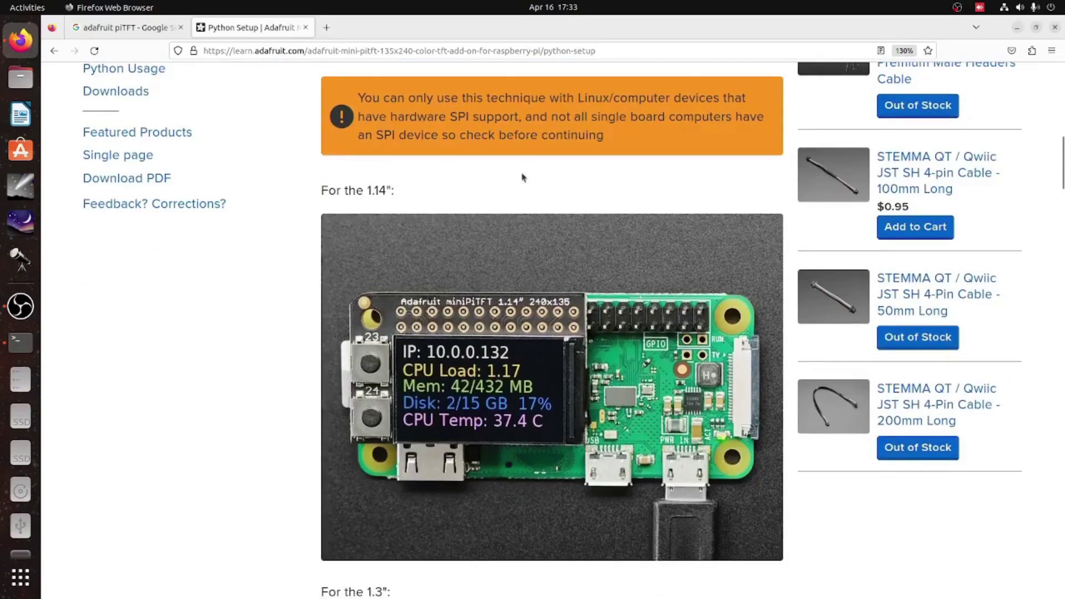
pyautogui.scroll(10, 513, 181)
pyautogui.scroll(-7, 515, 203)
pyautogui.scroll(-16, 513, 204)
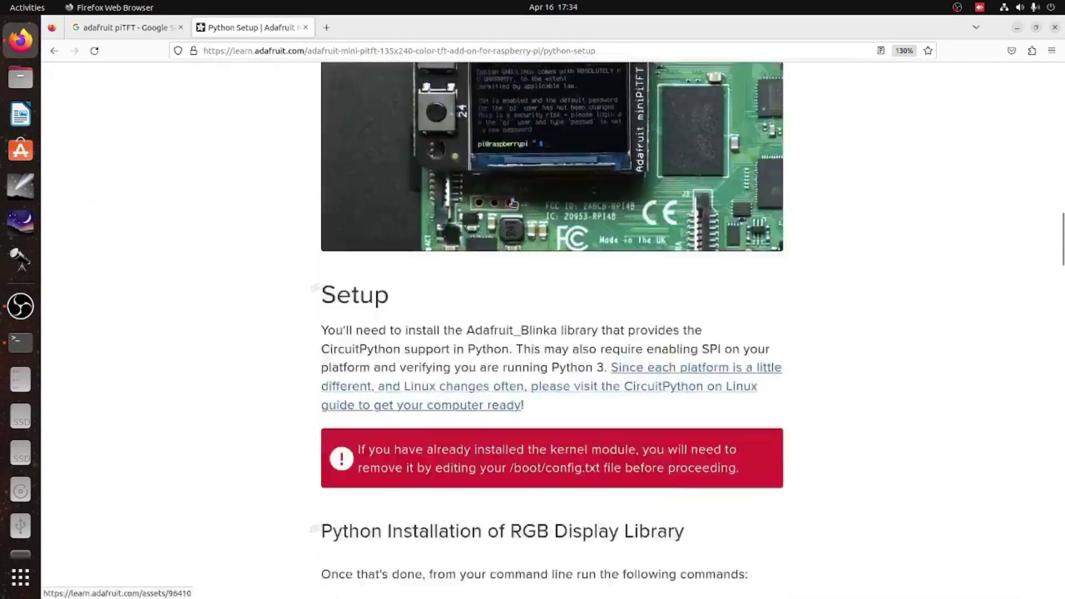
pyautogui.scroll(-1, 513, 204)
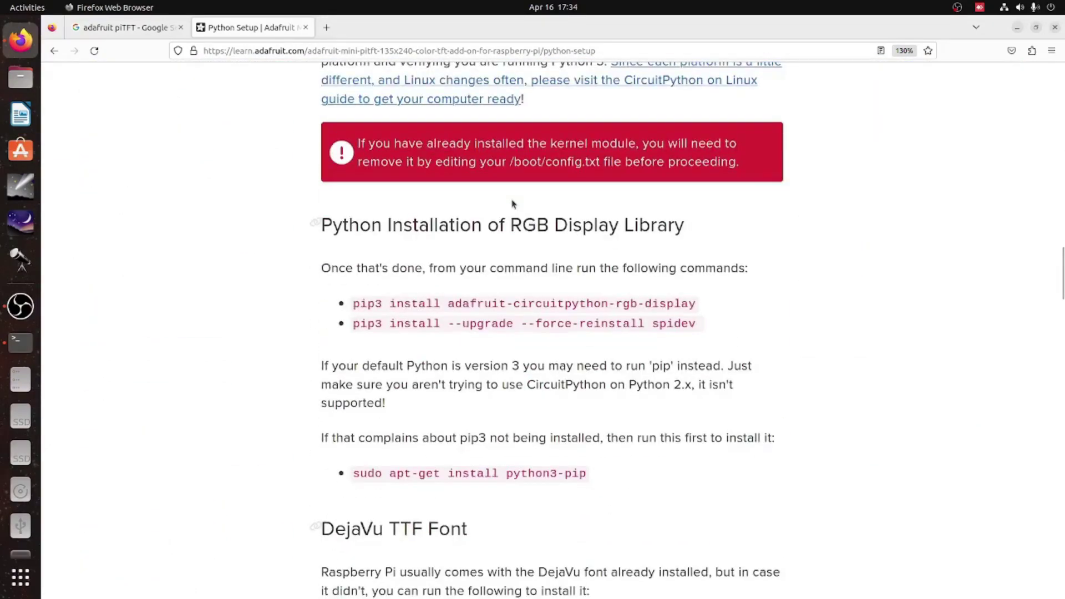
pyautogui.scroll(-1, 513, 204)
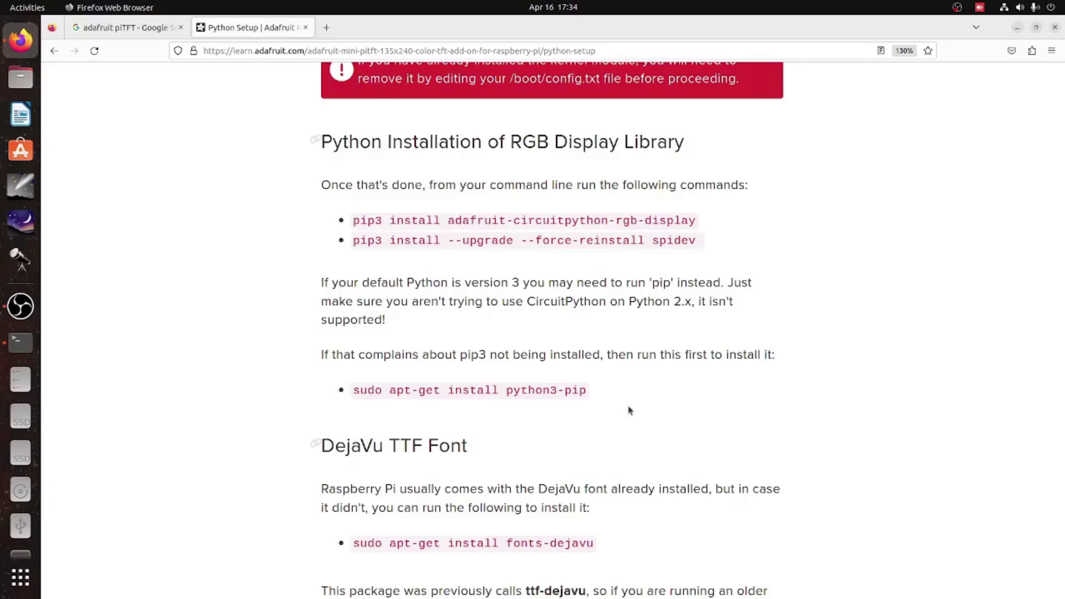
pyautogui.moveTo(620, 395); pyautogui.dragTo(354, 393)
pyautogui.hotkey('ctrl', 'c')
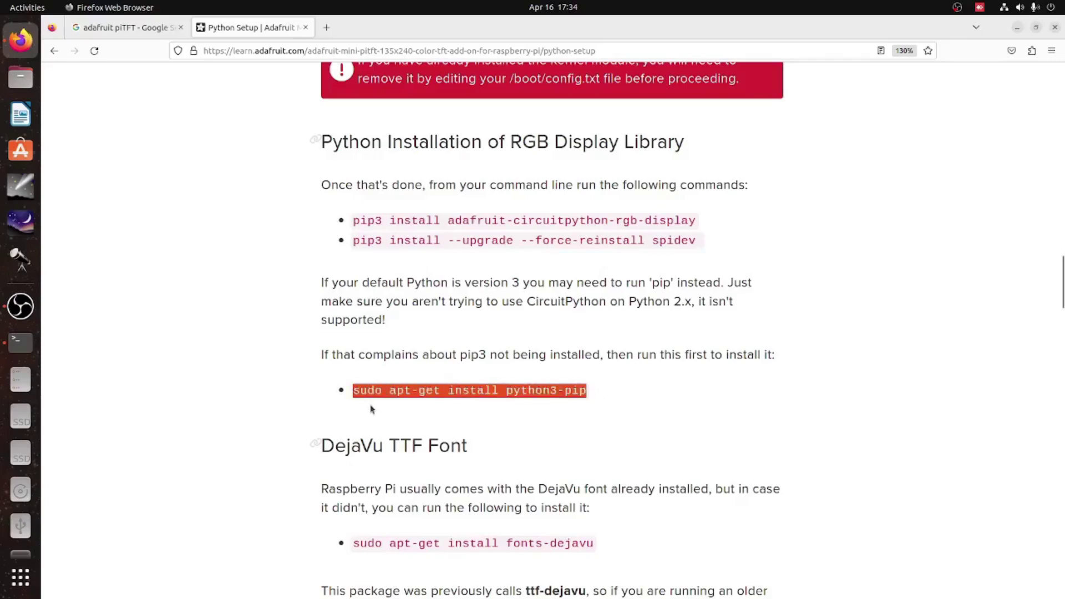
# - Place the terminal beside the guide and run 'sudo apt-get install python3-pip', confirming with Y
pyautogui.click(22, 350)
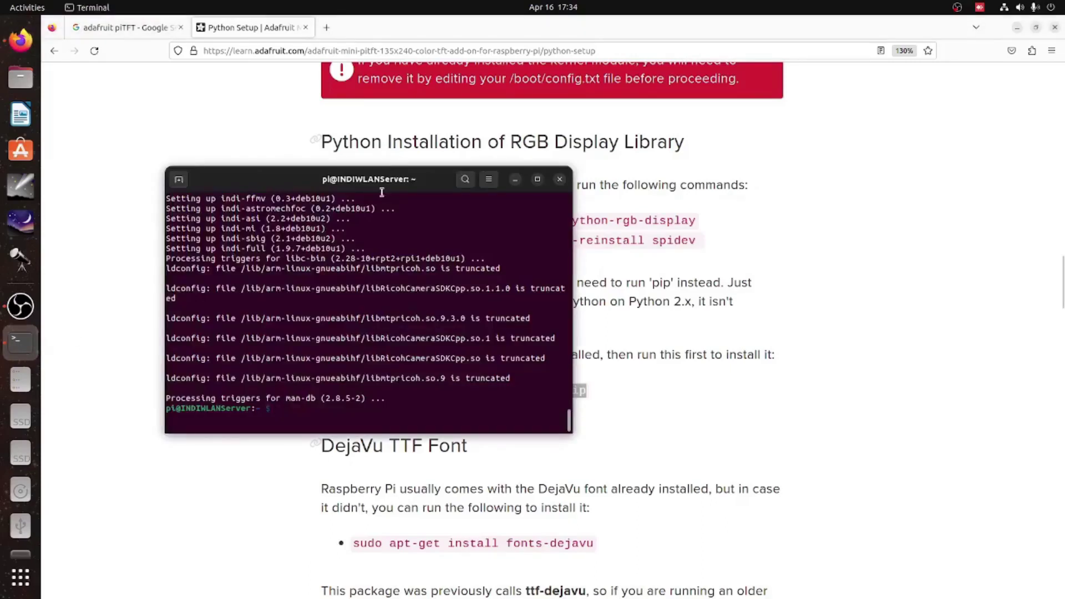
pyautogui.moveTo(406, 179); pyautogui.dragTo(887, 162)
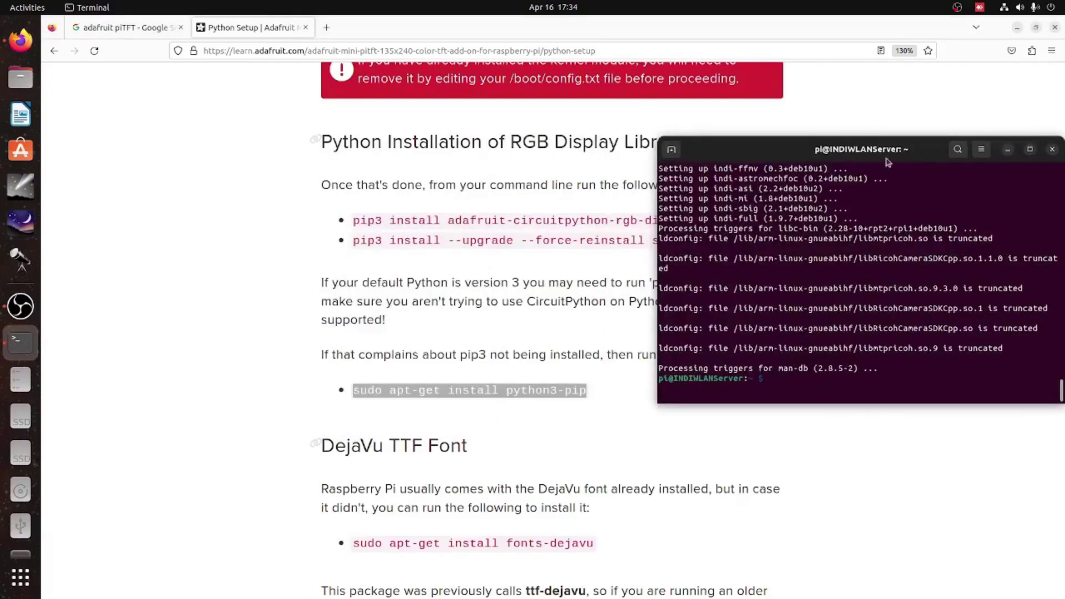
pyautogui.middleClick(830, 381)
pyautogui.press('Return')
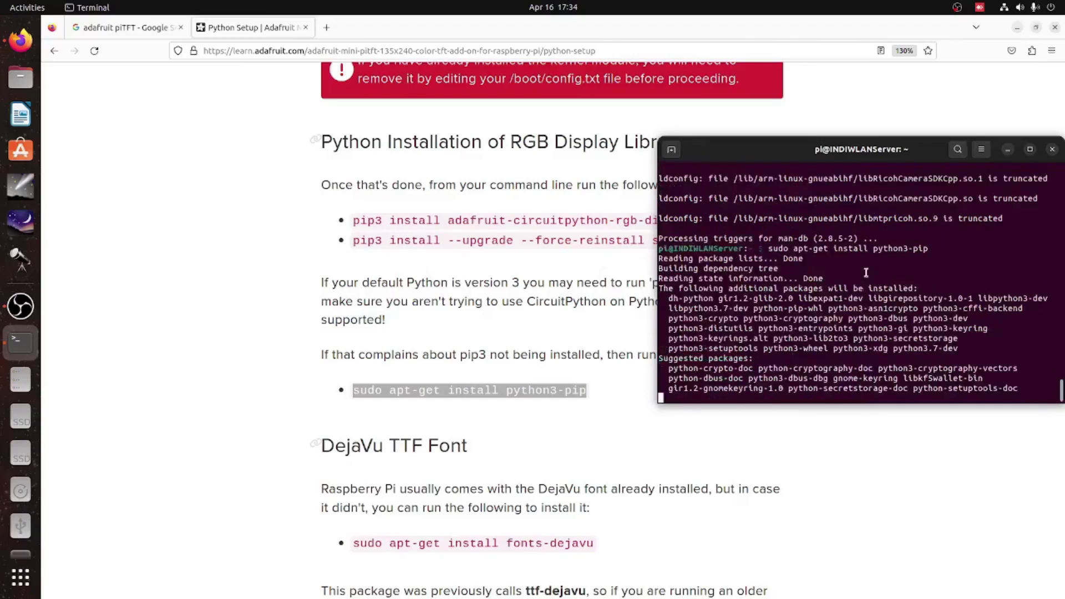
pyautogui.write('Y')
pyautogui.press('Return')
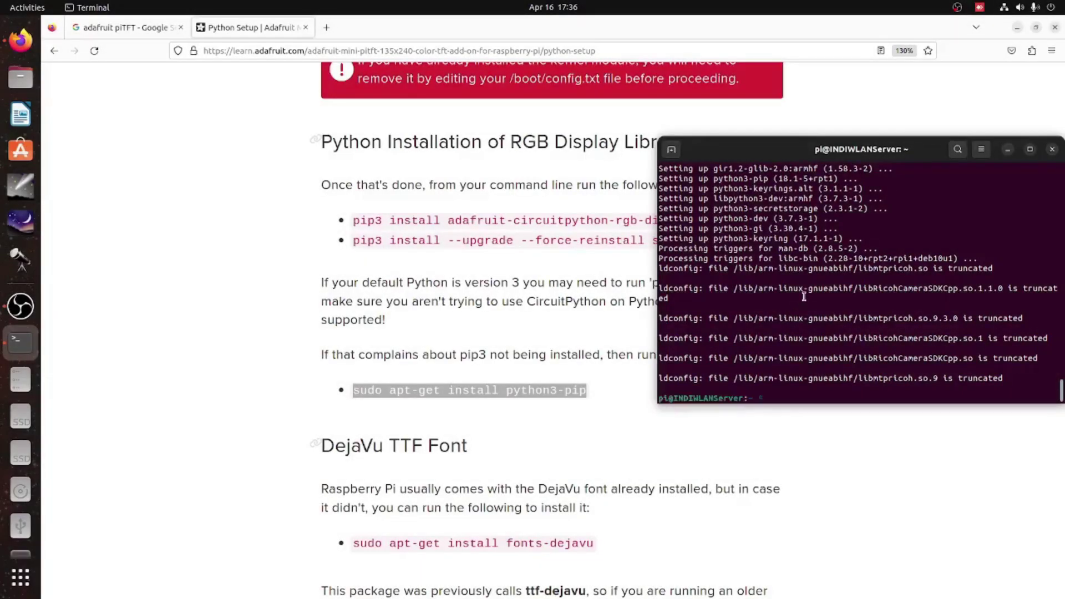
# - Copy the adafruit-circuitpython-rgb-display pip3 install command into the terminal and run it
pyautogui.click(560, 206)
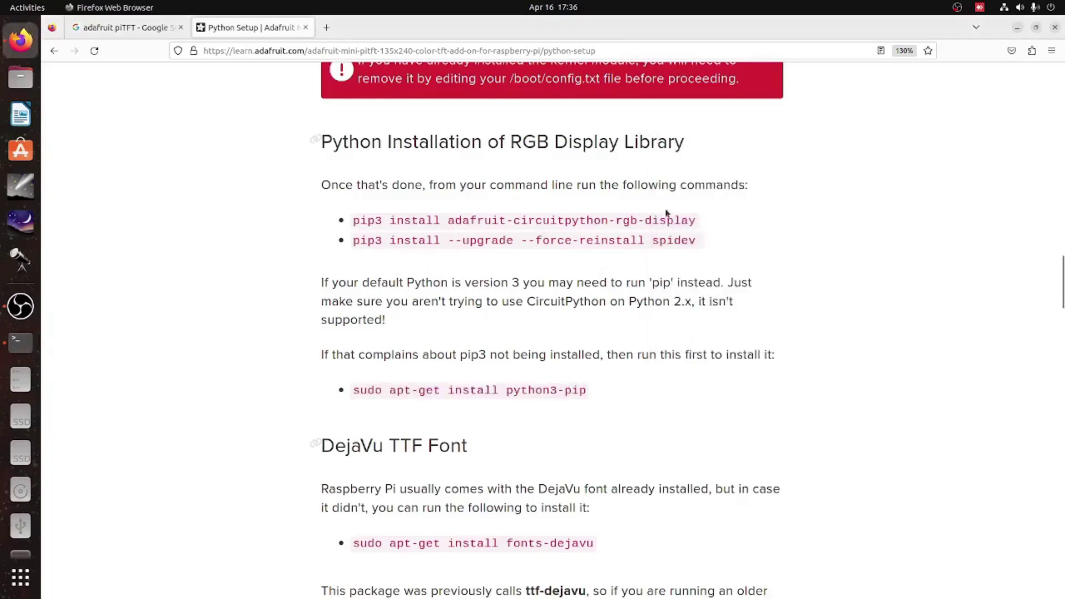
pyautogui.moveTo(706, 224); pyautogui.dragTo(352, 222)
pyautogui.hotkey('alt', 'Tab')
pyautogui.middleClick(749, 303)
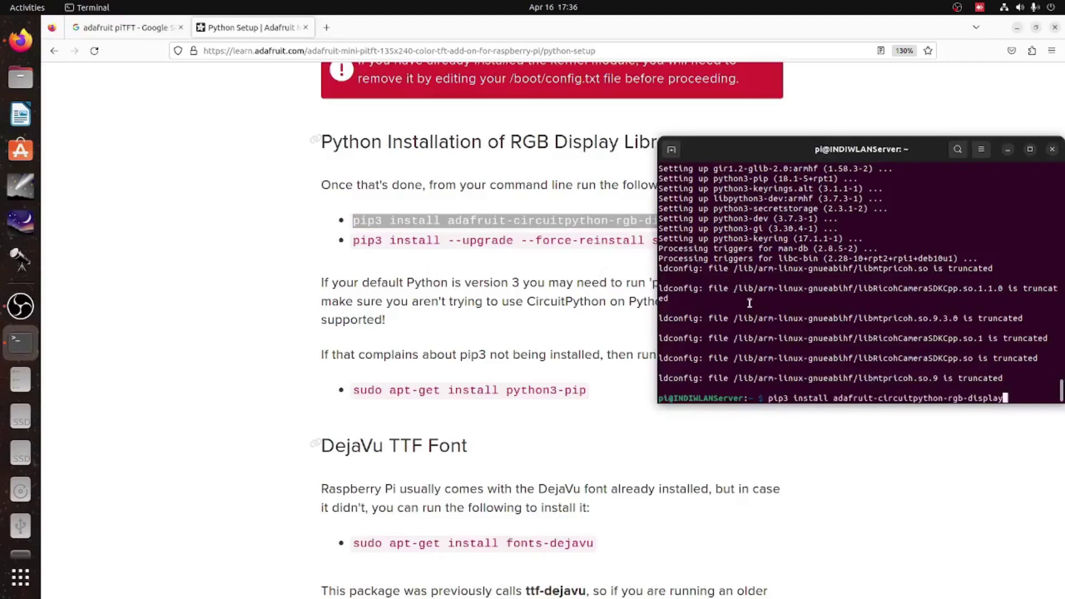
pyautogui.press('Return')
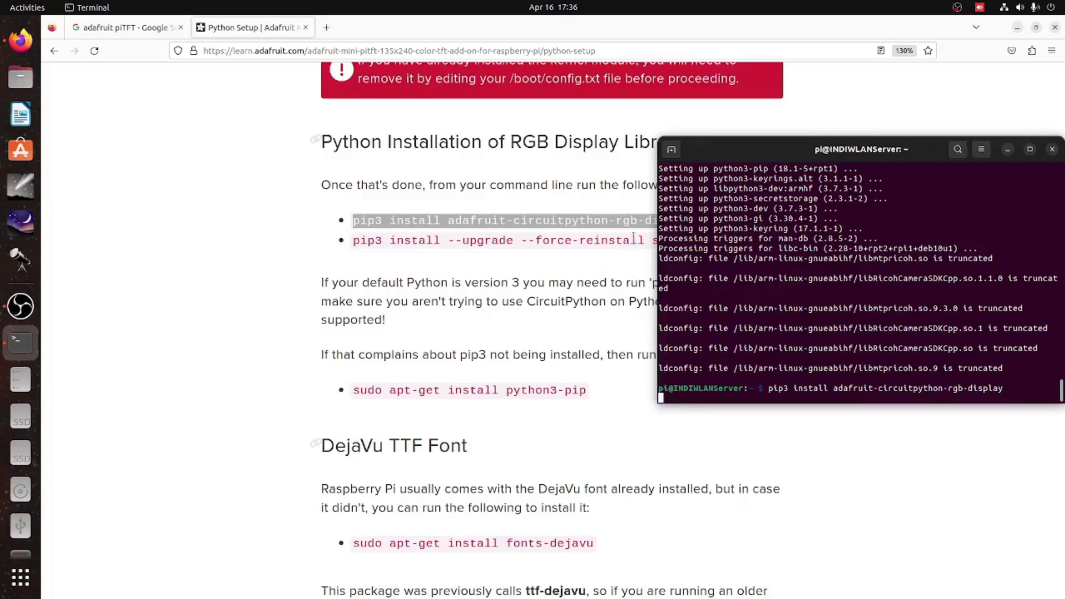
# - Force-reinstall spidev with pip3, then select the fonts-dejavu install command
pyautogui.hotkey('alt', 'Tab')
pyautogui.tripleClick(633, 239)
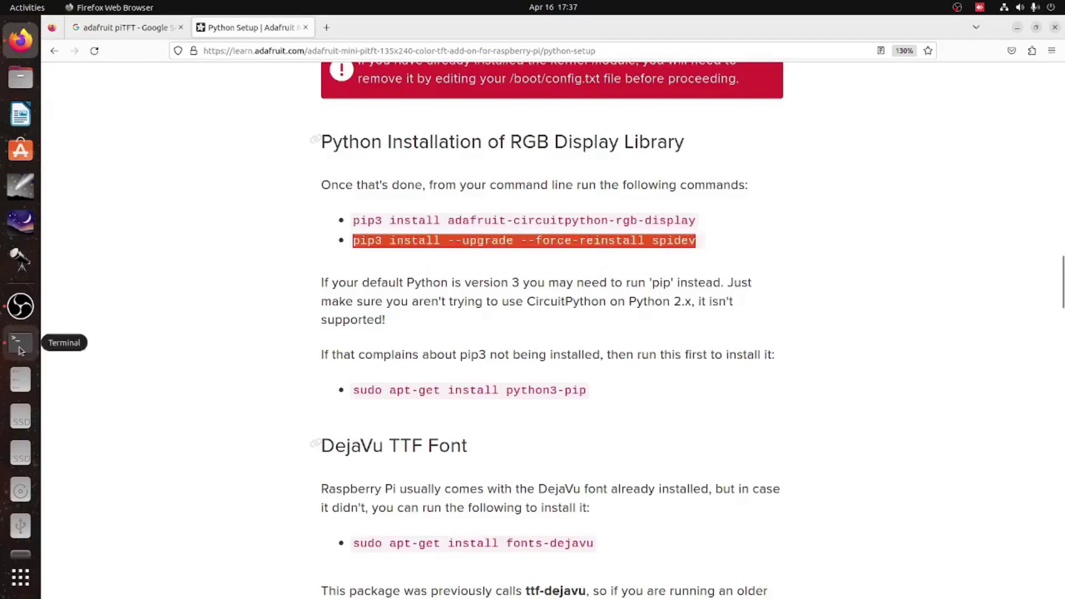
pyautogui.click(21, 342)
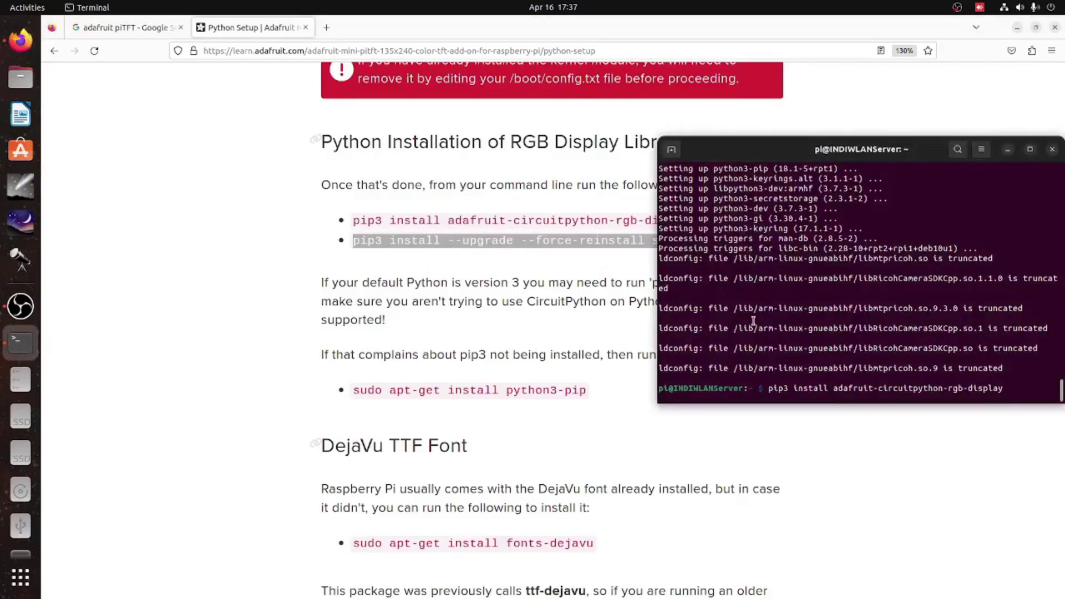
pyautogui.press('Return')
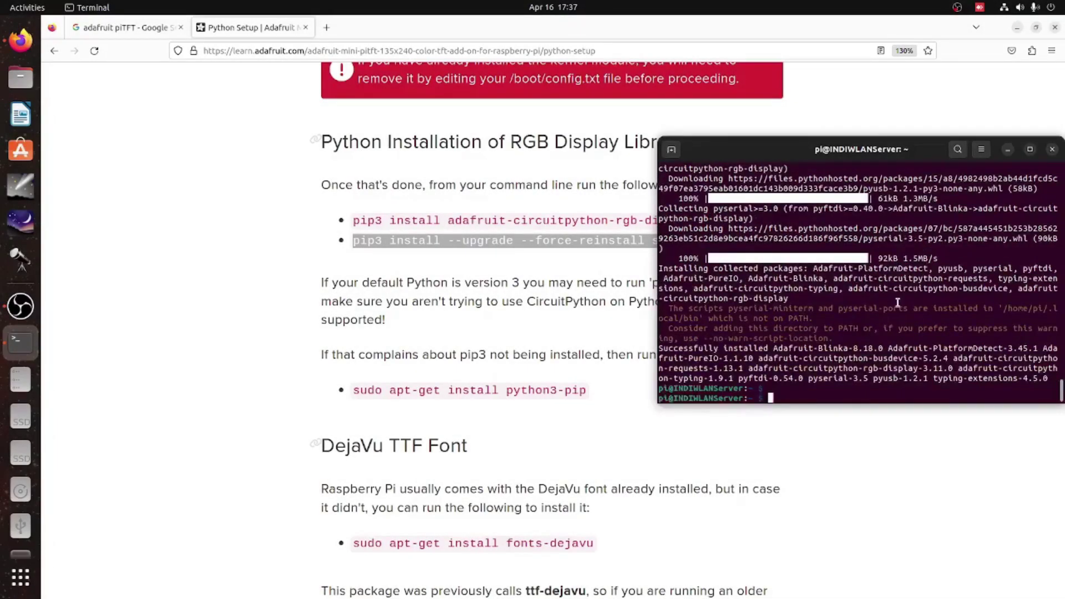
pyautogui.write('pip3 install --upgrade --force-reinstall spidev')
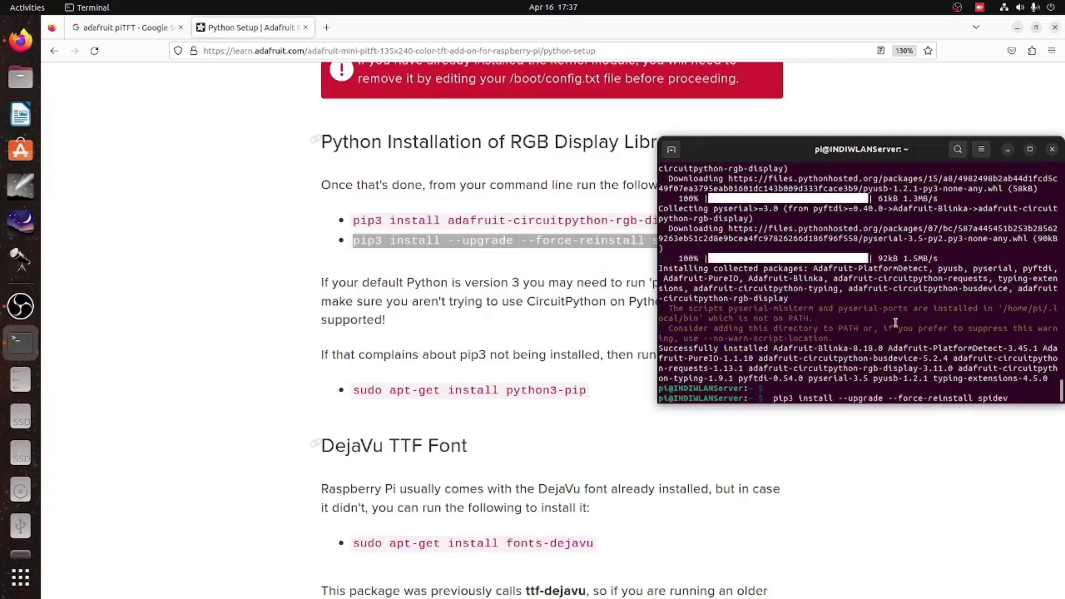
pyautogui.press('Return')
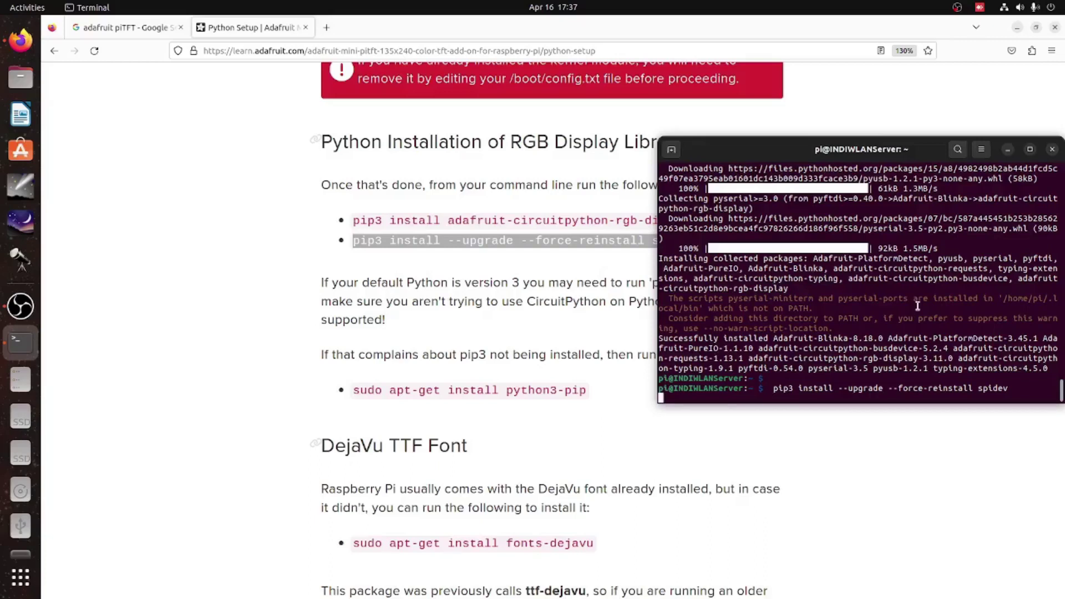
pyautogui.press('Return')
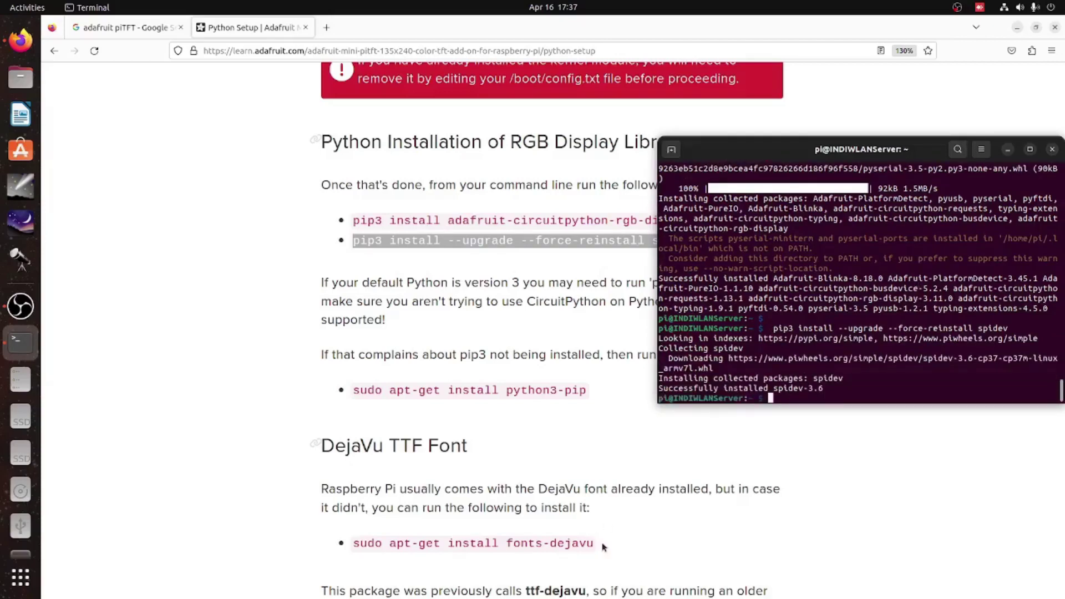
pyautogui.moveTo(603, 546); pyautogui.dragTo(349, 555)
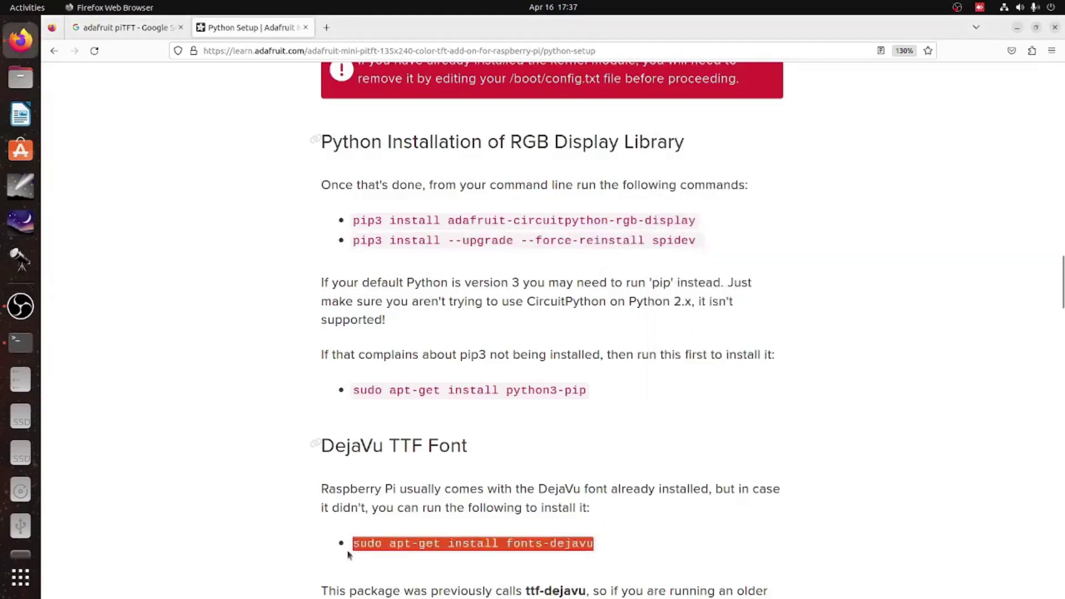
# - Paste and run the fonts-dejavu apt-get install command
pyautogui.click(20, 343)
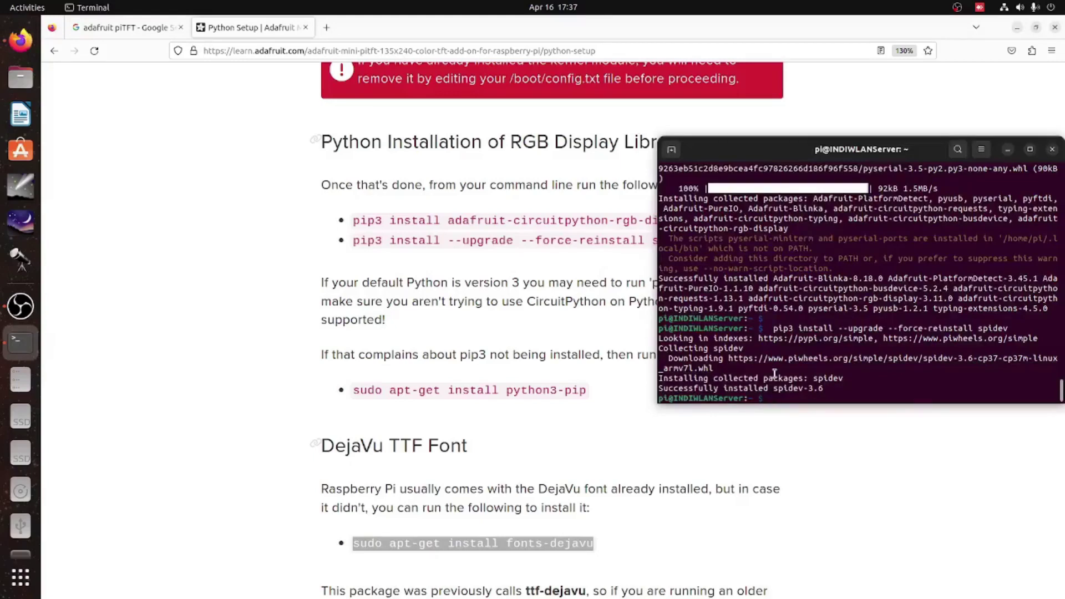
pyautogui.write('sudo apt-get install fonts-dejavu')
pyautogui.press('Return')
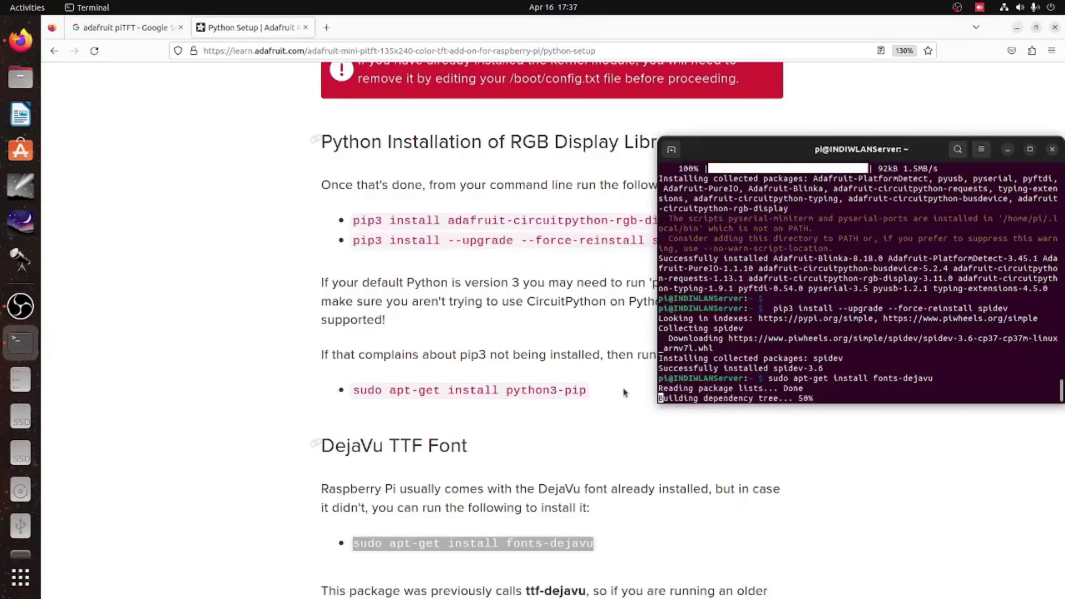
pyautogui.scroll(-5, 624, 388)
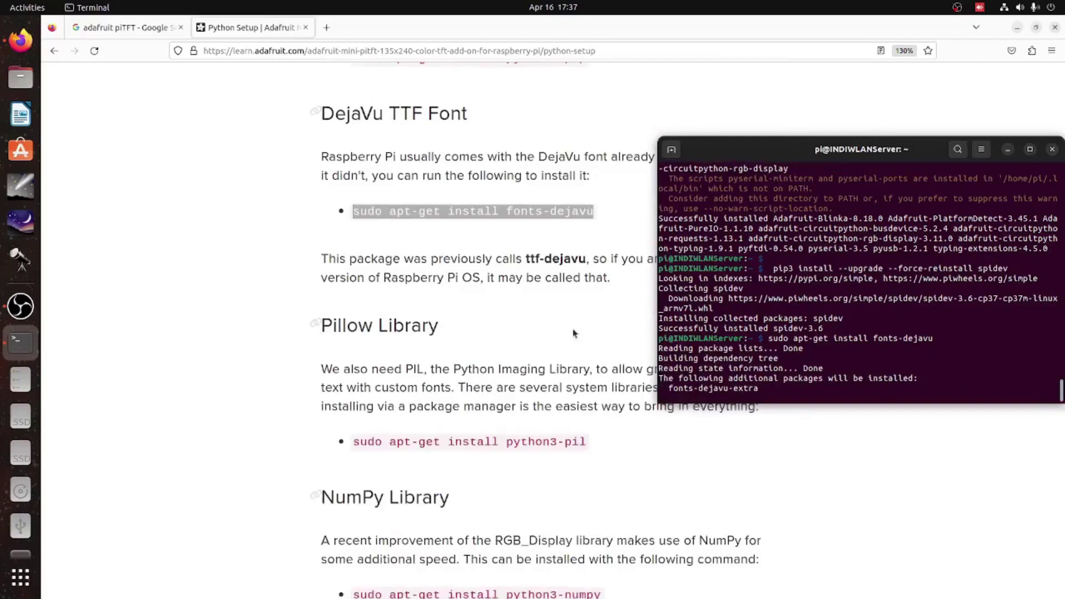
pyautogui.scroll(2, 570, 388)
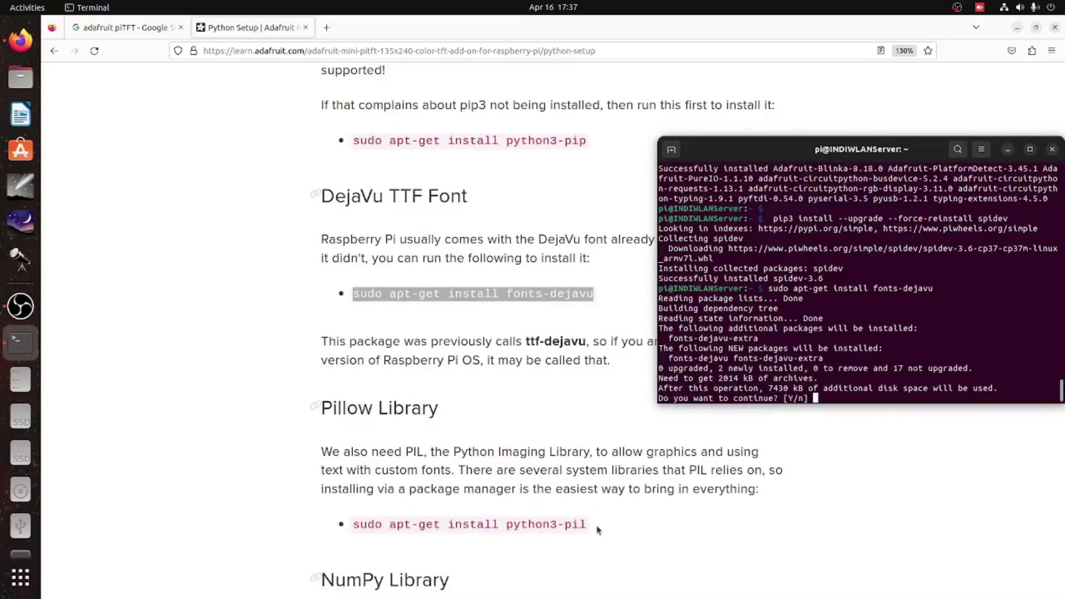
# - Confirm the DejaVu fonts install and run the python3-pil install command
pyautogui.moveTo(589, 525); pyautogui.dragTo(351, 526)
pyautogui.click(905, 327)
pyautogui.press('Return')
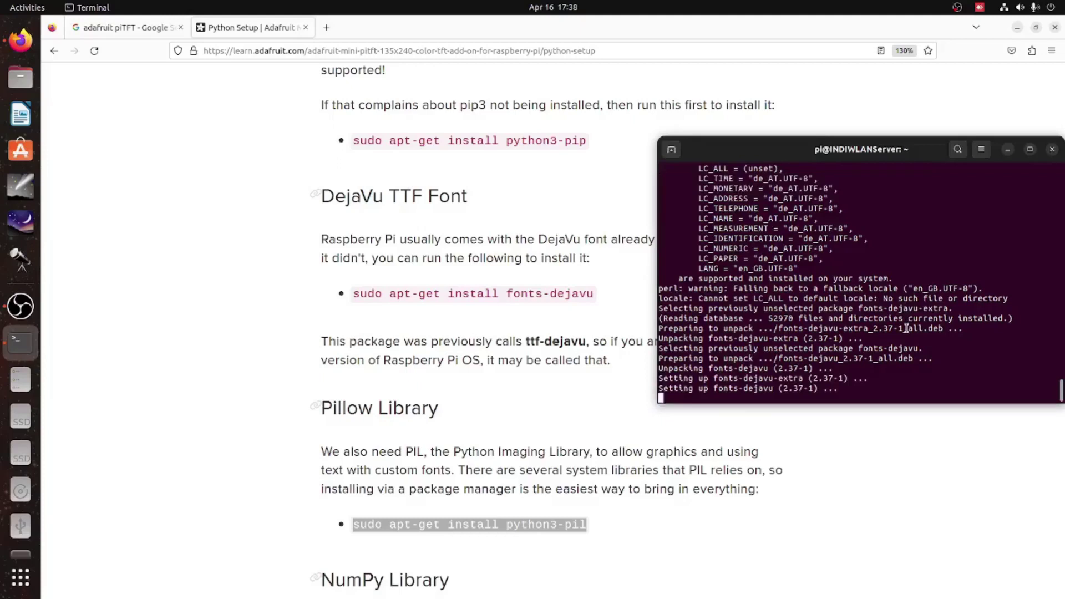
pyautogui.write('sudo apt-get install python3-pil')
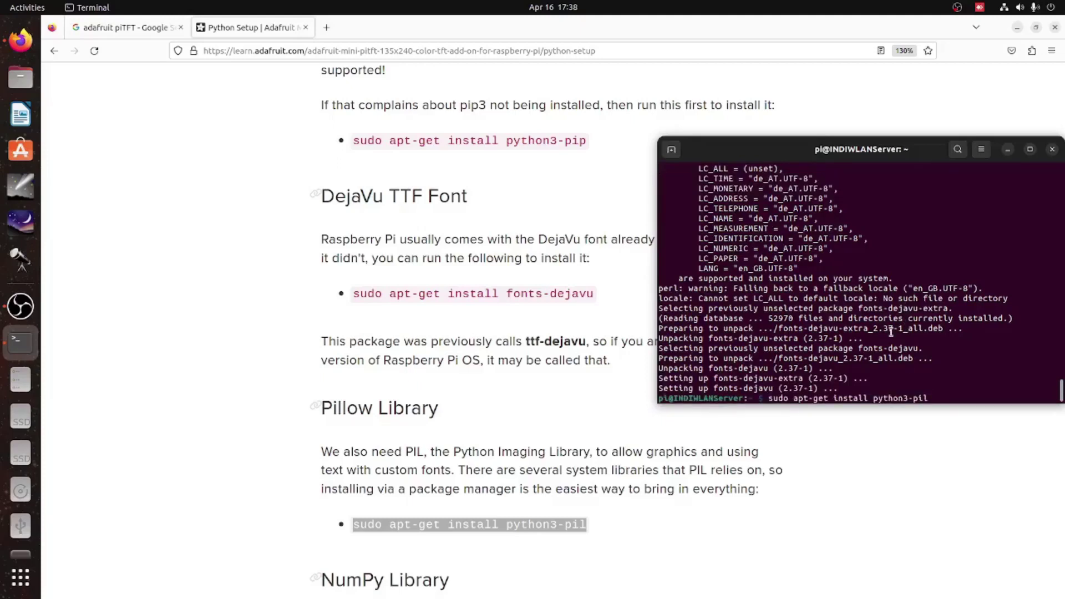
pyautogui.press('Return')
# - Run the python3-numpy install command and answer Y to install its dependencies
pyautogui.scroll(-5, 541, 413)
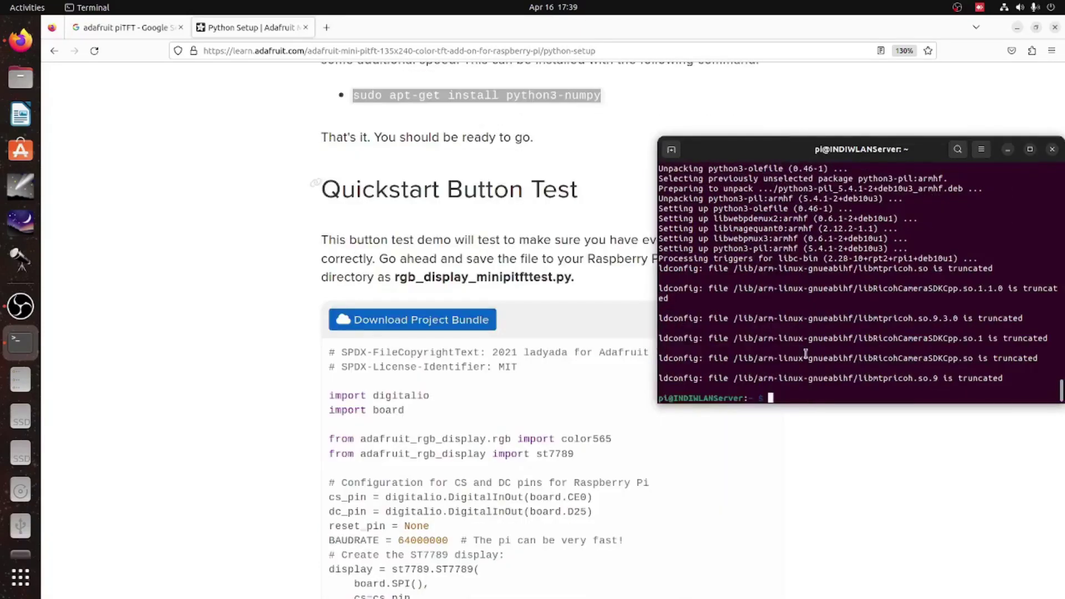
pyautogui.write('sudo apt-get install python3-numpy')
pyautogui.press('Return')
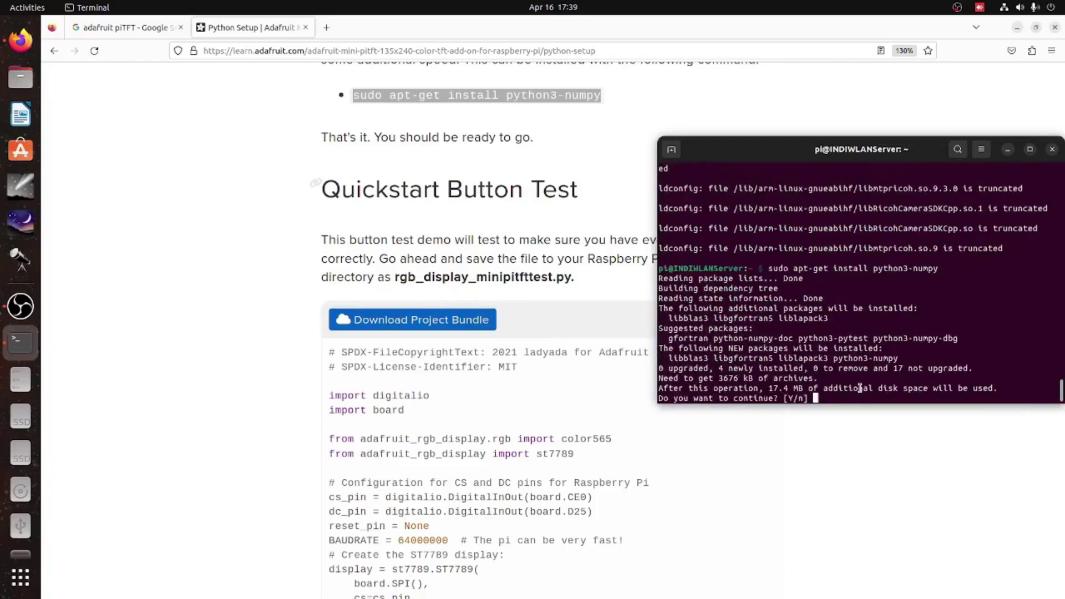
pyautogui.write('Y')
pyautogui.press('Return')
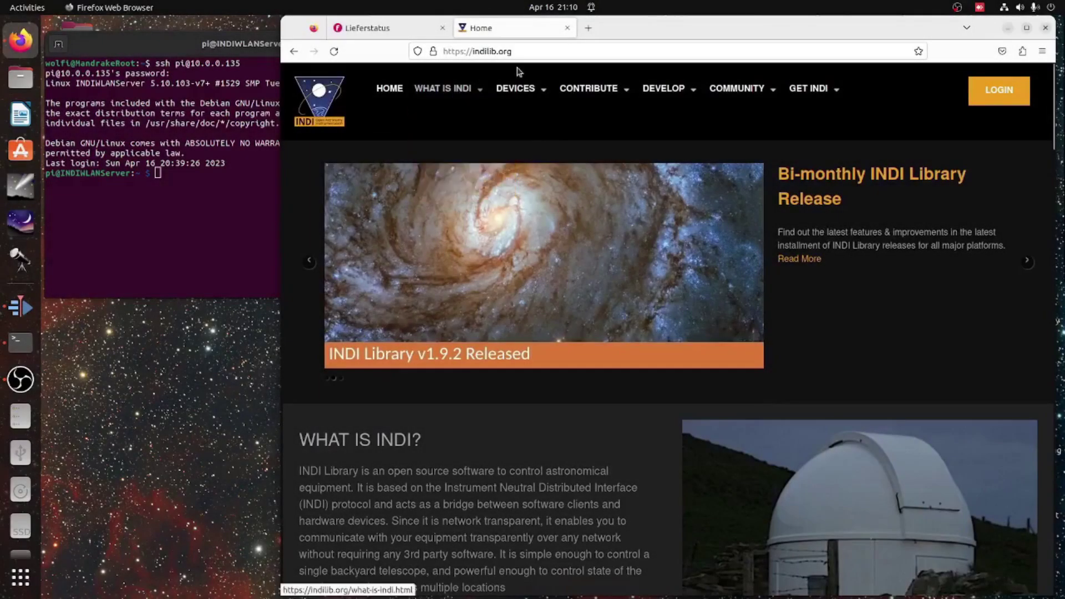
# - Open the INDI Cameras device list via DEVICES and go to its second page
pyautogui.moveTo(512, 90)
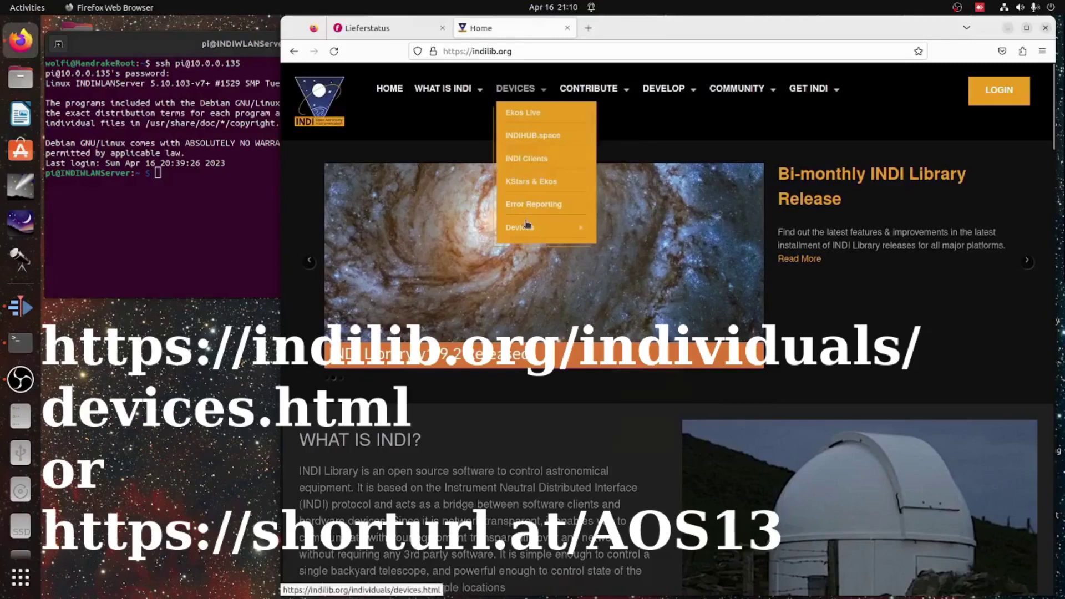
pyautogui.moveTo(527, 228)
pyautogui.click(631, 253)
pyautogui.scroll(-20, 614, 222)
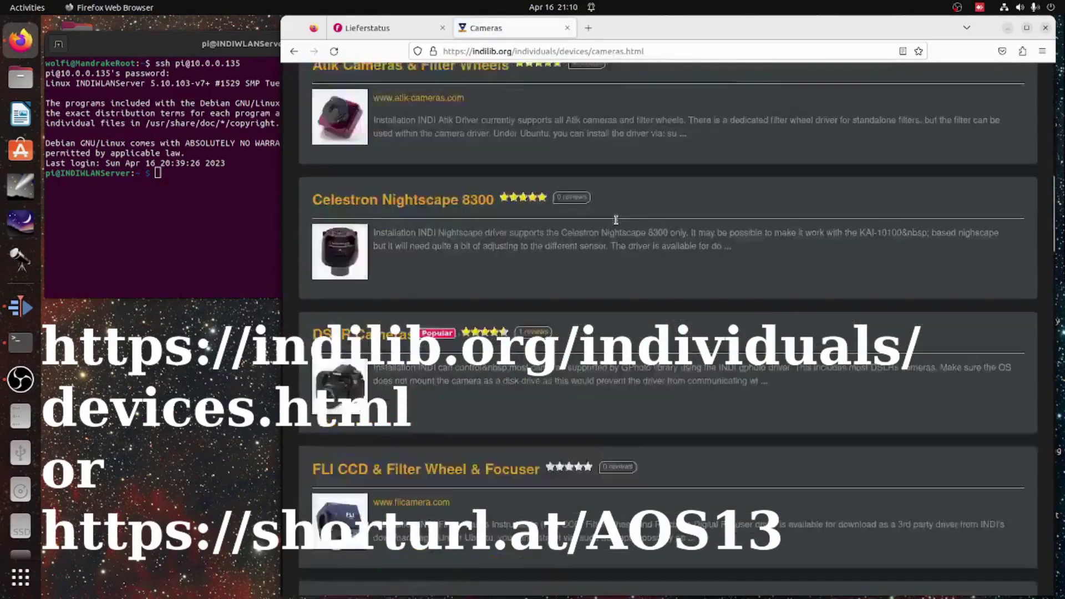
pyautogui.scroll(-10, 614, 222)
pyautogui.click(422, 337)
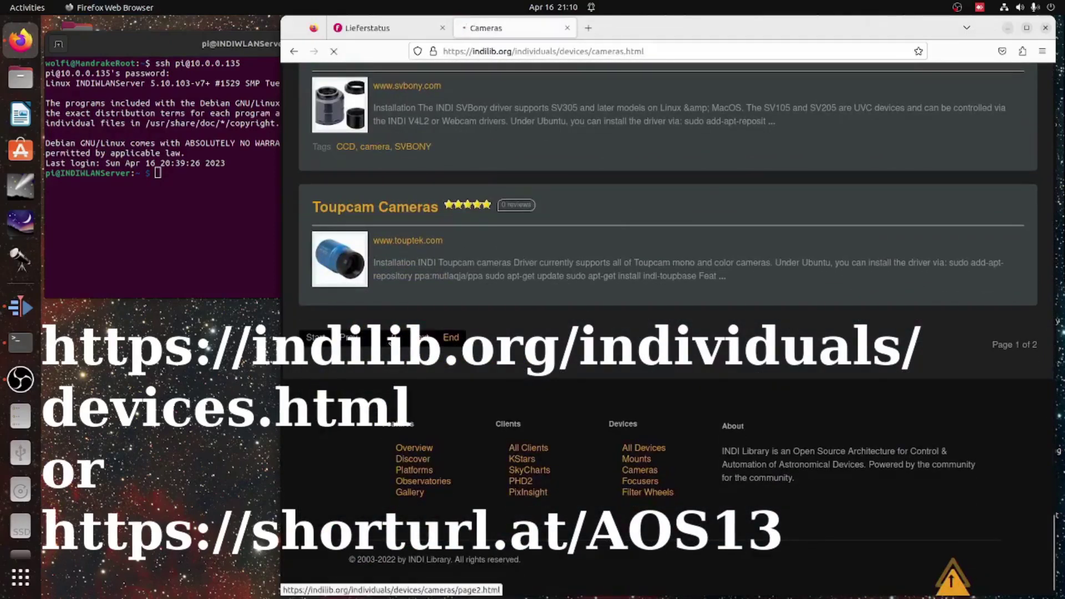
# - Open the ZWO ASI Cameras page and select the driver executable indi_asi_ccd
pyautogui.scroll(-10, 487, 300)
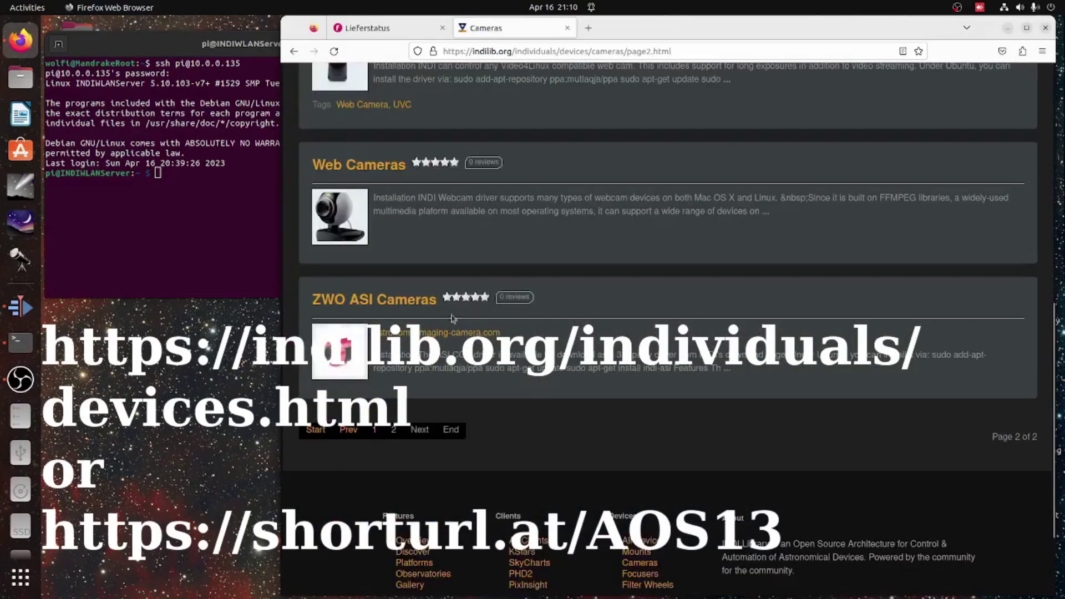
pyautogui.click(351, 301)
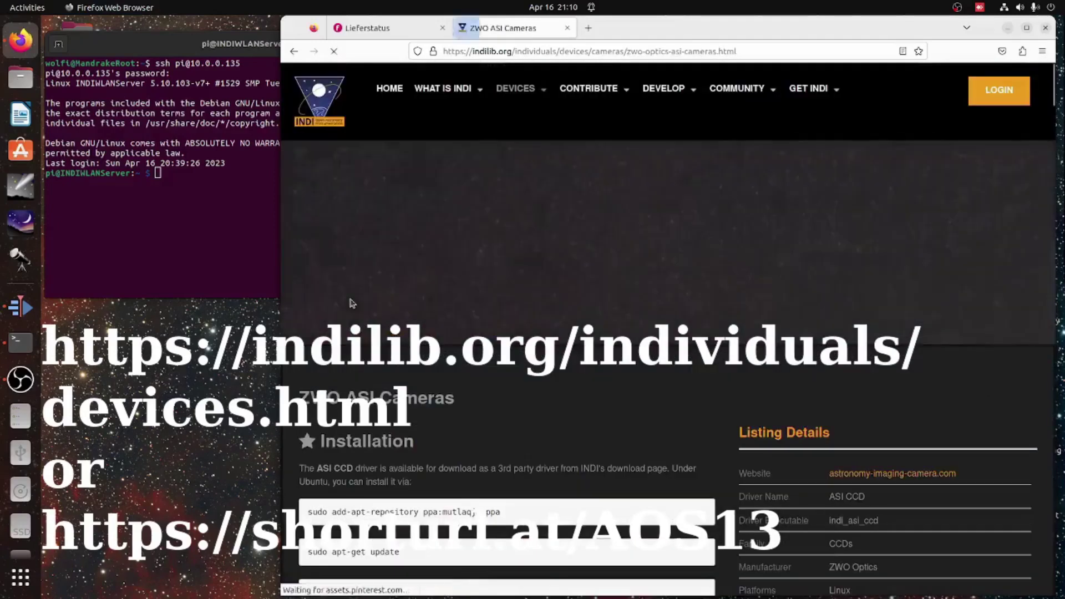
pyautogui.scroll(-3, 697, 277)
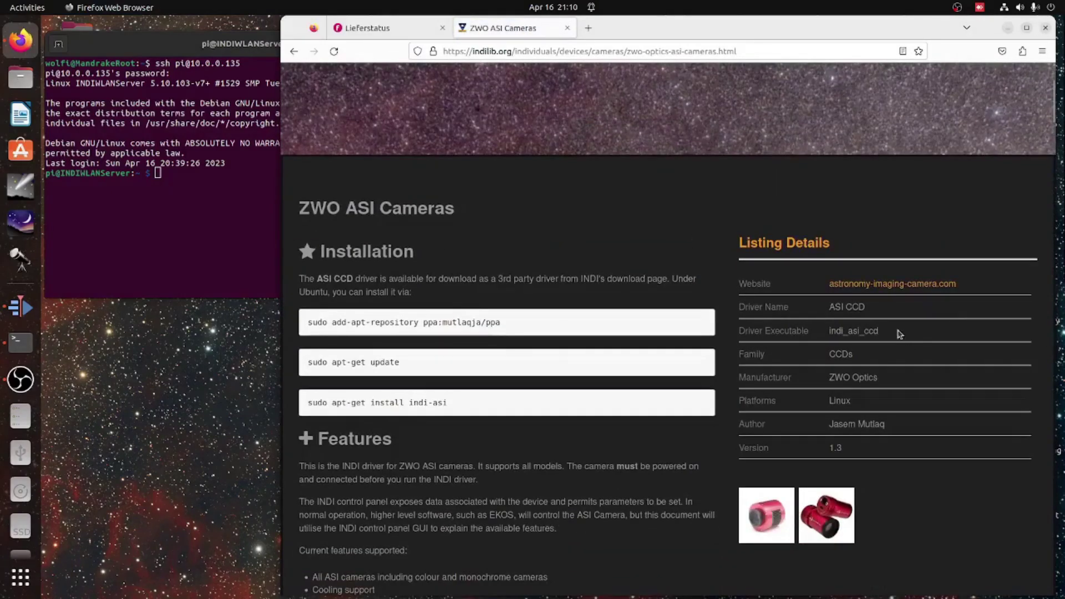
pyautogui.moveTo(886, 333); pyautogui.dragTo(835, 333)
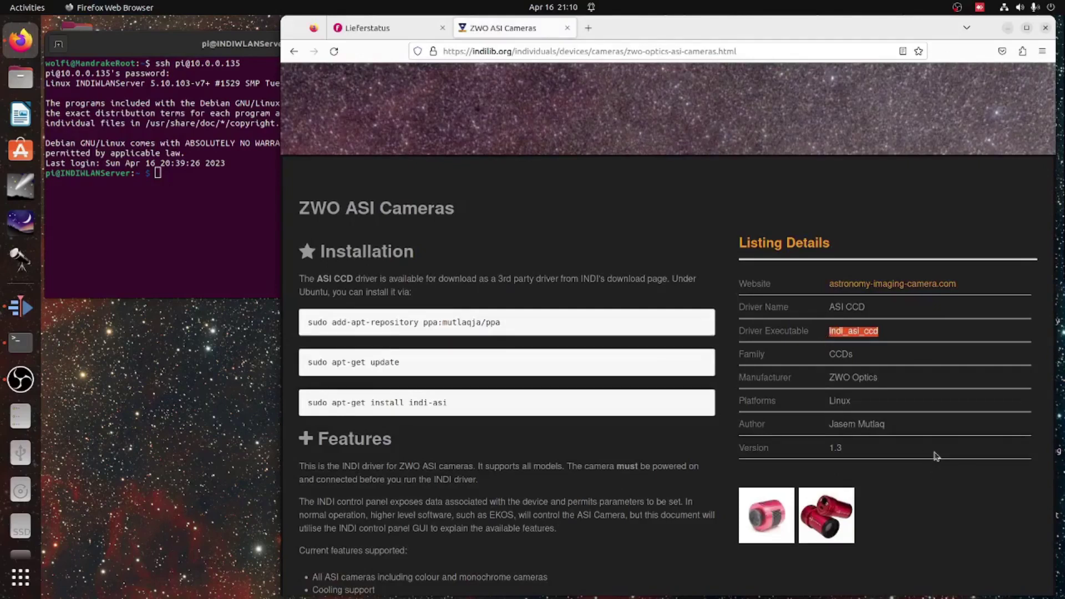
# - Open StartINDIServer.sh in nano with sudo
pyautogui.click(129, 234)
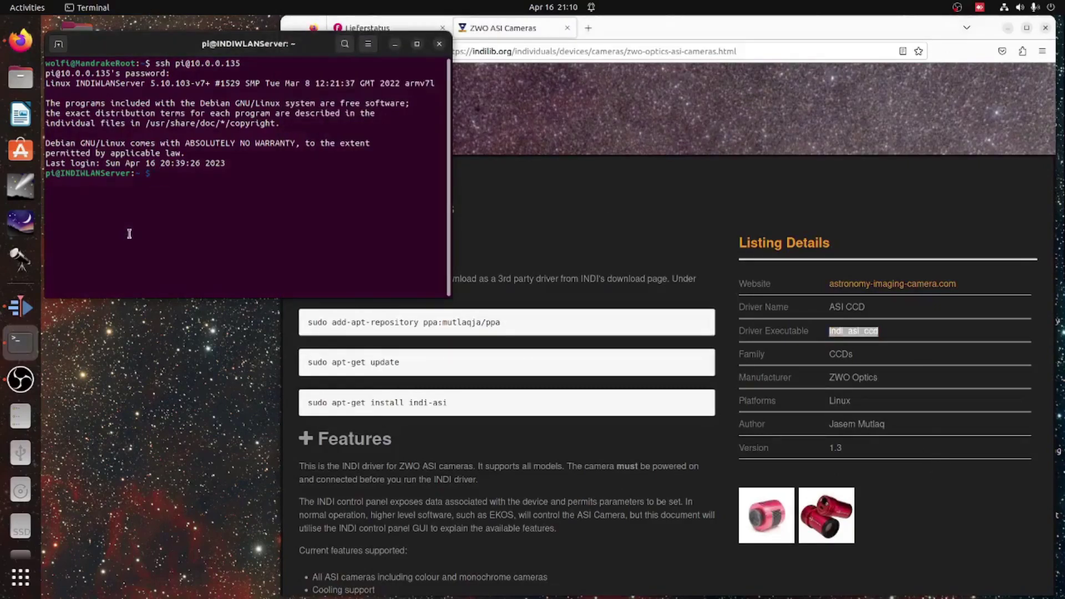
pyautogui.write('sudo nano Start')
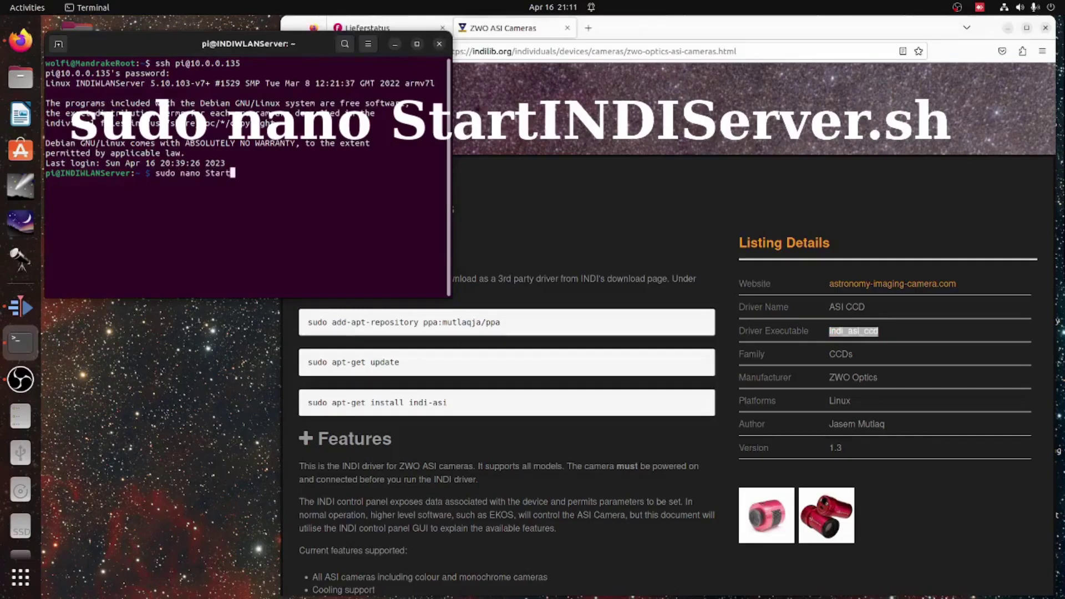
pyautogui.press('Tab')
pyautogui.press('Return')
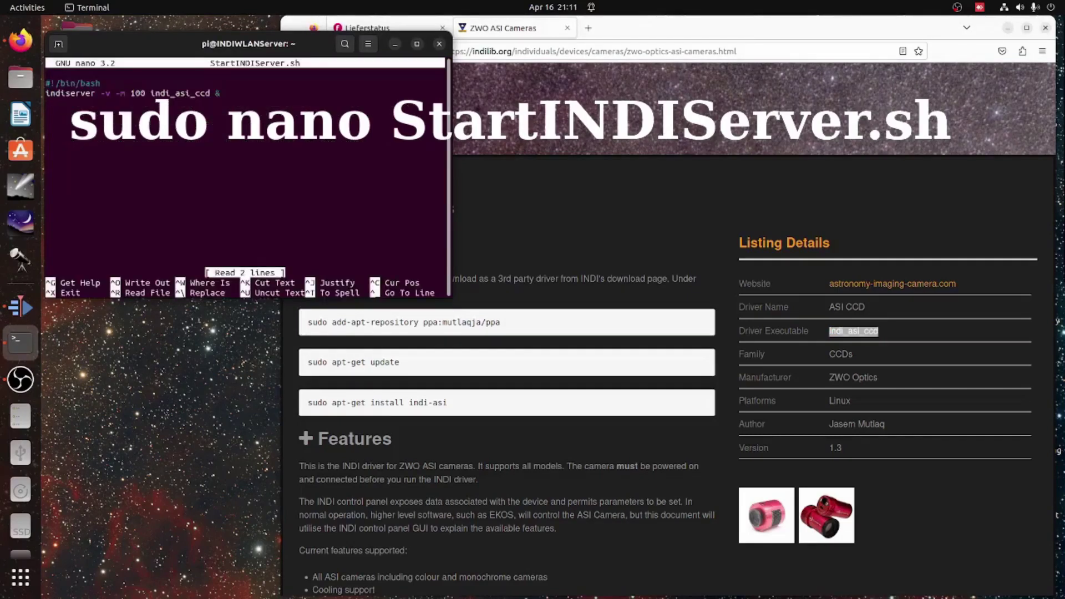
# - Check indi_asi_ccd on the indiserver line, then save the script and exit nano
pyautogui.press('Down')
pyautogui.press('Down')
pyautogui.press('Up')
pyautogui.press('End')
pyautogui.press('Left')
pyautogui.hotkey('shift', 'Left')
pyautogui.hotkey('shift', 'Left')
pyautogui.hotkey('shift', 'Left')
pyautogui.hotkey('shift', 'Left')
pyautogui.hotkey('shift', 'Left')
pyautogui.hotkey('shift', 'Left')
pyautogui.hotkey('shift', 'Left')
pyautogui.hotkey('shift', 'Left')
pyautogui.hotkey('shift', 'Left')
pyautogui.hotkey('shift', 'Left')
pyautogui.hotkey('shift', 'Left')
pyautogui.hotkey('shift', 'Left')
pyautogui.hotkey('shift', 'Left')
pyautogui.hotkey('shift', 'Left')
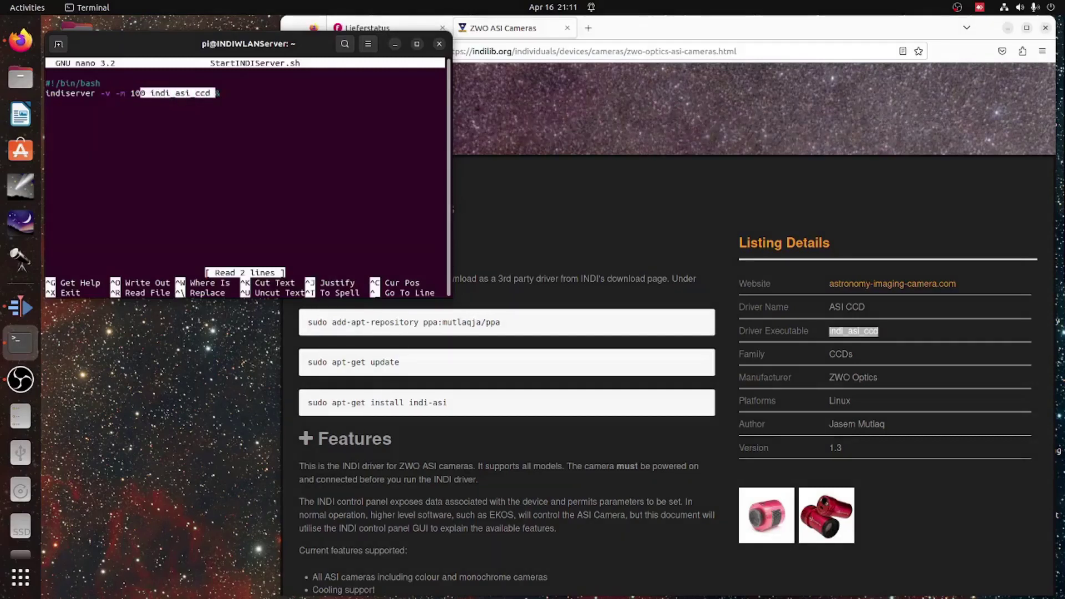
pyautogui.press('Right')
pyautogui.press('Right')
pyautogui.press('Right')
pyautogui.press('Right')
pyautogui.press('Right')
pyautogui.press('Right')
pyautogui.press('Right')
pyautogui.press('Right')
pyautogui.press('Right')
pyautogui.press('Right')
pyautogui.press('Right')
pyautogui.press('Right')
pyautogui.press('Right')
pyautogui.press('Right')
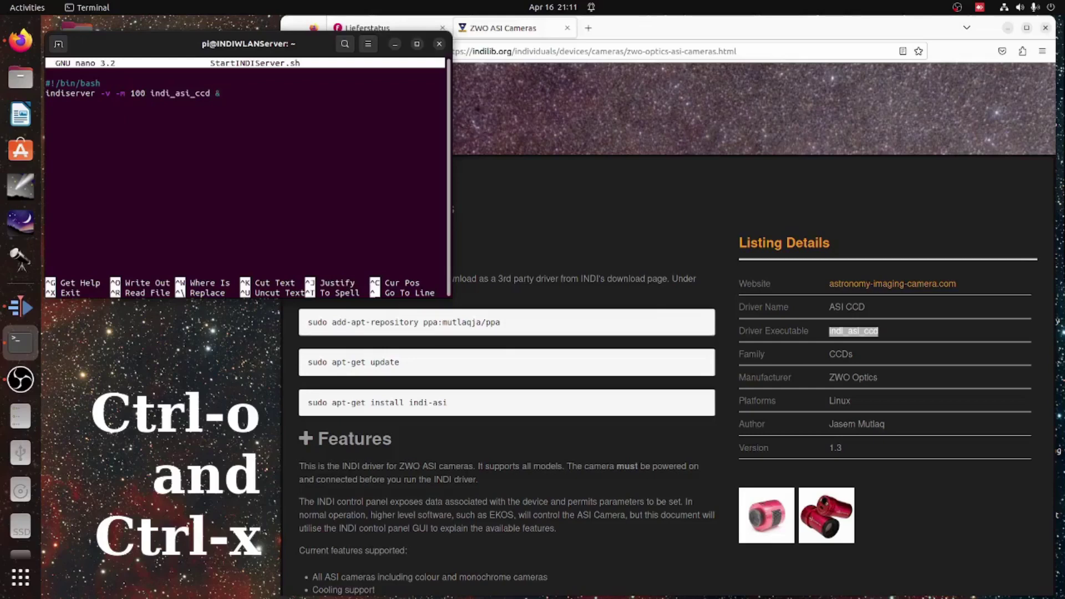
pyautogui.hotkey('ctrl', 'o')
pyautogui.press('Return')
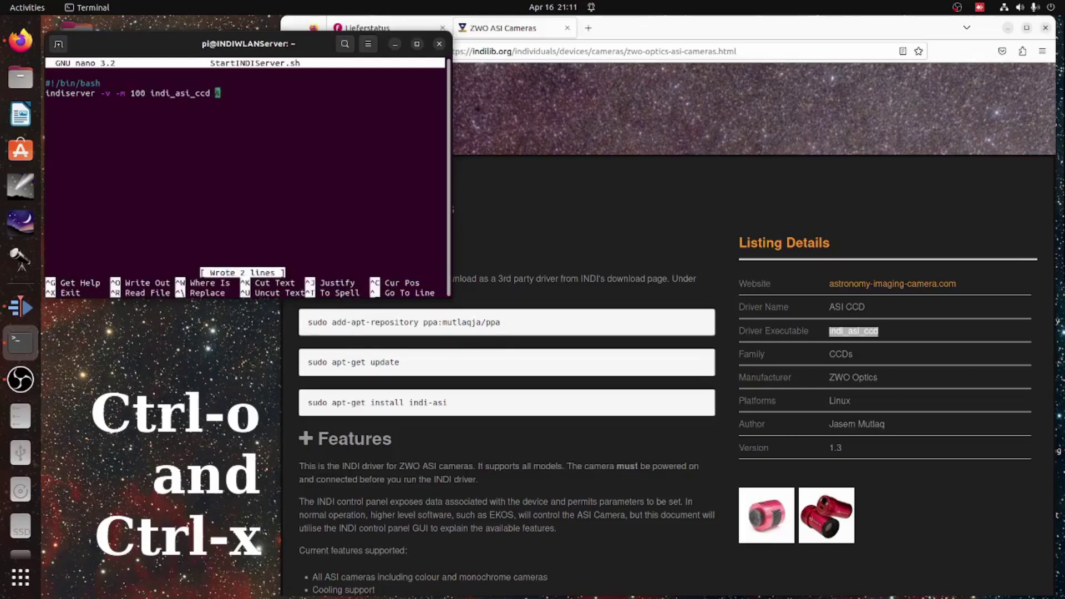
pyautogui.hotkey('ctrl', 'x')
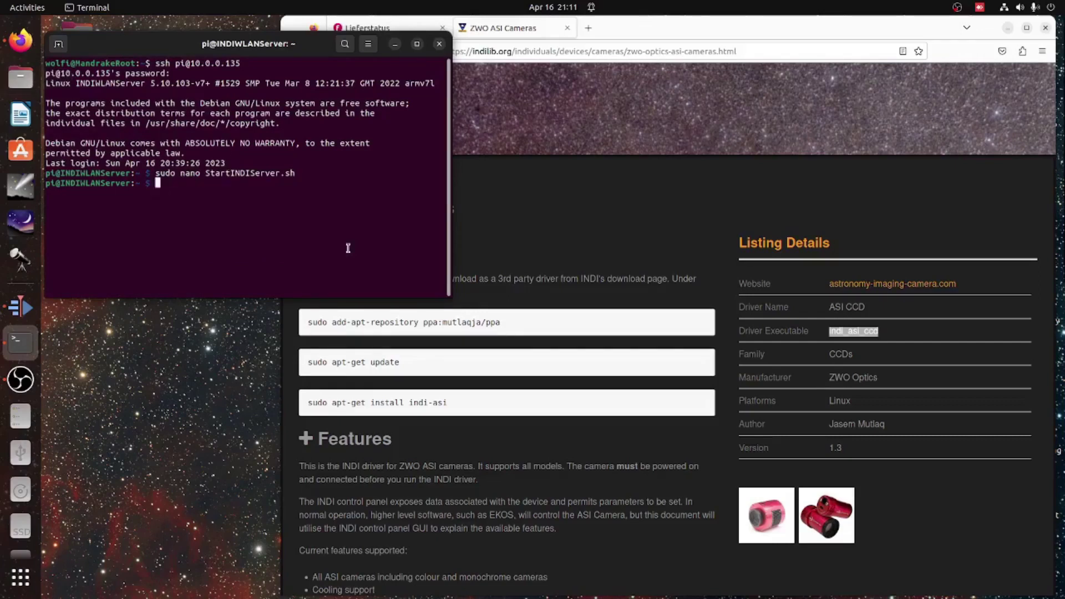
# - Run 'sudo chmod a+x StartINDIServer.sh' to make the start script executable
pyautogui.write('sudo chmod a+x Start')
pyautogui.press('Tab')
pyautogui.press('Return')
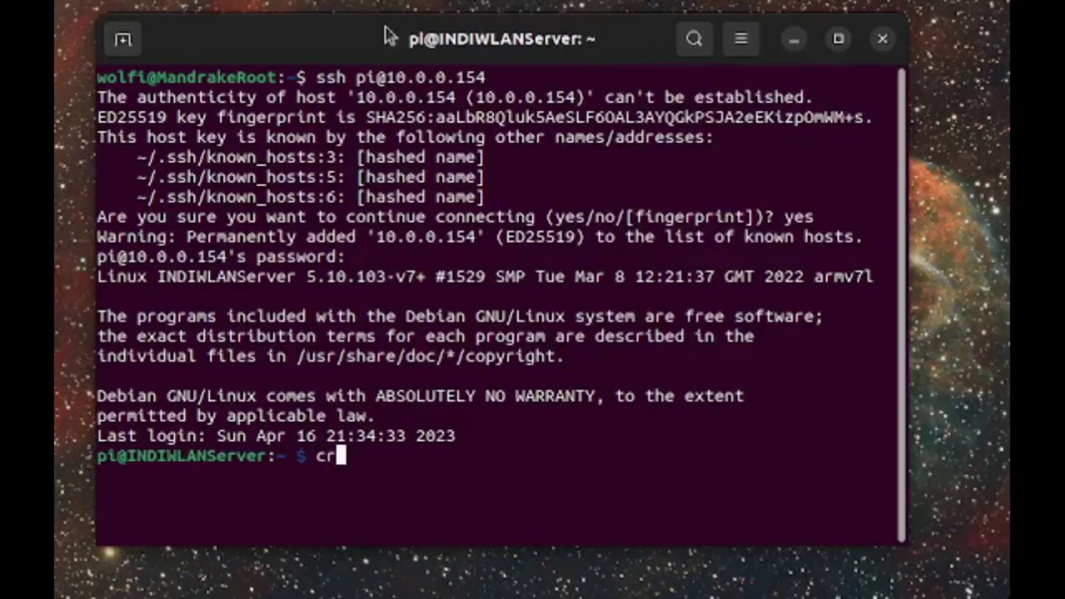
pyautogui.write('ntab ')
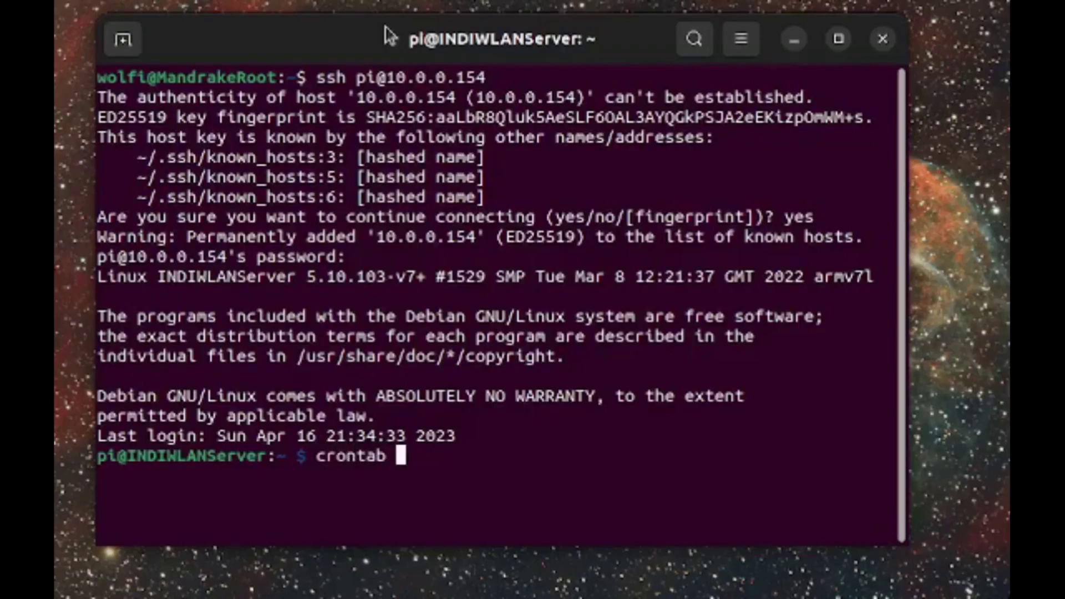
pyautogui.write('-e')
pyautogui.press('Return')
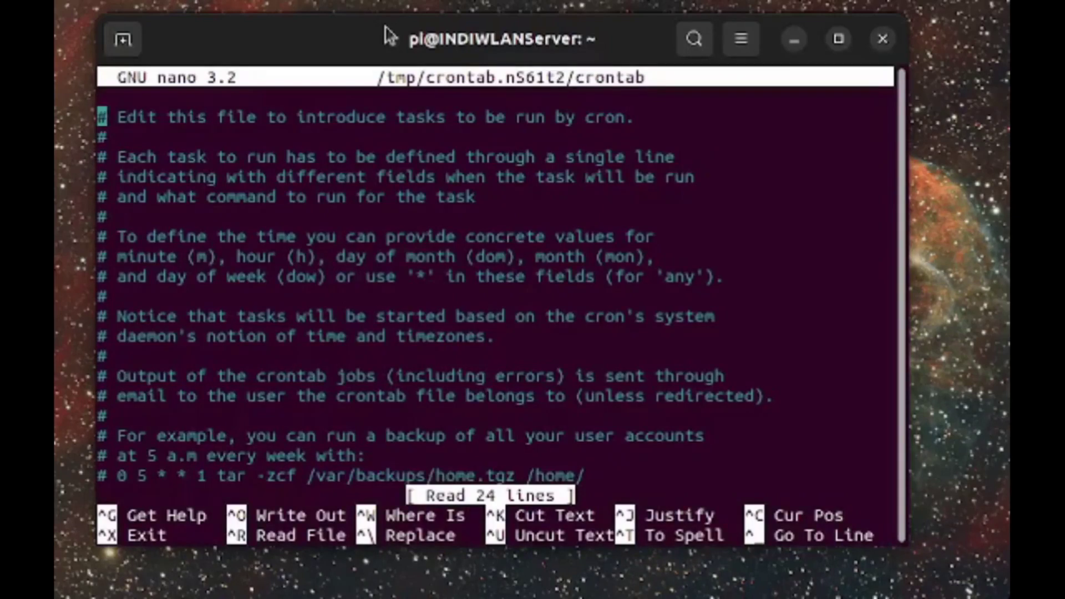
pyautogui.press('Down')
pyautogui.press('Down')
pyautogui.press('Down')
pyautogui.press('Down')
pyautogui.press('Down')
pyautogui.press('Down')
pyautogui.press('Down')
pyautogui.press('Down')
pyautogui.press('Down')
pyautogui.press('Down')
pyautogui.press('Down')
pyautogui.press('Down')
pyautogui.press('Down')
pyautogui.press('Down')
pyautogui.press('Down')
pyautogui.press('Down')
pyautogui.press('Down')
pyautogui.press('Down')
pyautogui.press('Down')
pyautogui.press('Down')
pyautogui.press('Down')
pyautogui.press('Down')
pyautogui.press('Down')
pyautogui.press('Down')
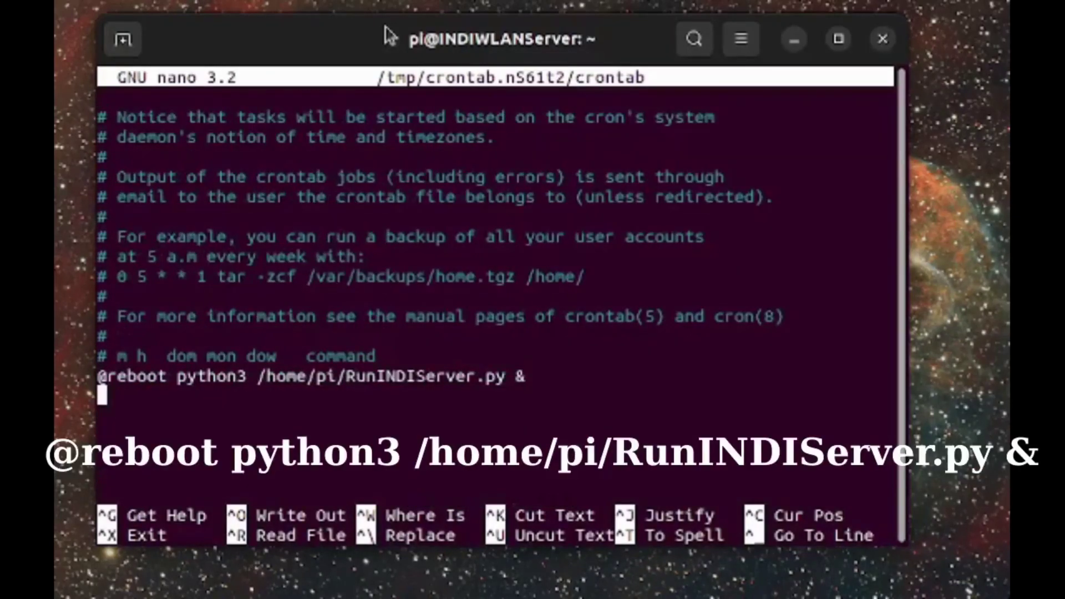
pyautogui.press('Up')
pyautogui.hotkey('shift', 'Right')
pyautogui.hotkey('shift', 'Right')
pyautogui.hotkey('shift', 'Right')
pyautogui.hotkey('shift', 'Right')
pyautogui.hotkey('shift', 'Right')
pyautogui.hotkey('shift', 'Right')
pyautogui.hotkey('shift', 'Right')
pyautogui.hotkey('shift', 'Right')
pyautogui.hotkey('shift', 'Right')
pyautogui.hotkey('shift', 'Right')
pyautogui.hotkey('shift', 'Right')
pyautogui.hotkey('shift', 'Right')
pyautogui.hotkey('shift', 'Right')
pyautogui.hotkey('shift', 'Right')
pyautogui.hotkey('shift', 'Right')
pyautogui.hotkey('shift', 'Right')
pyautogui.hotkey('shift', 'Right')
pyautogui.hotkey('shift', 'Right')
pyautogui.hotkey('shift', 'Right')
pyautogui.hotkey('shift', 'Right')
pyautogui.hotkey('shift', 'Right')
pyautogui.hotkey('shift', 'Right')
pyautogui.hotkey('shift', 'Right')
pyautogui.hotkey('shift', 'Right')
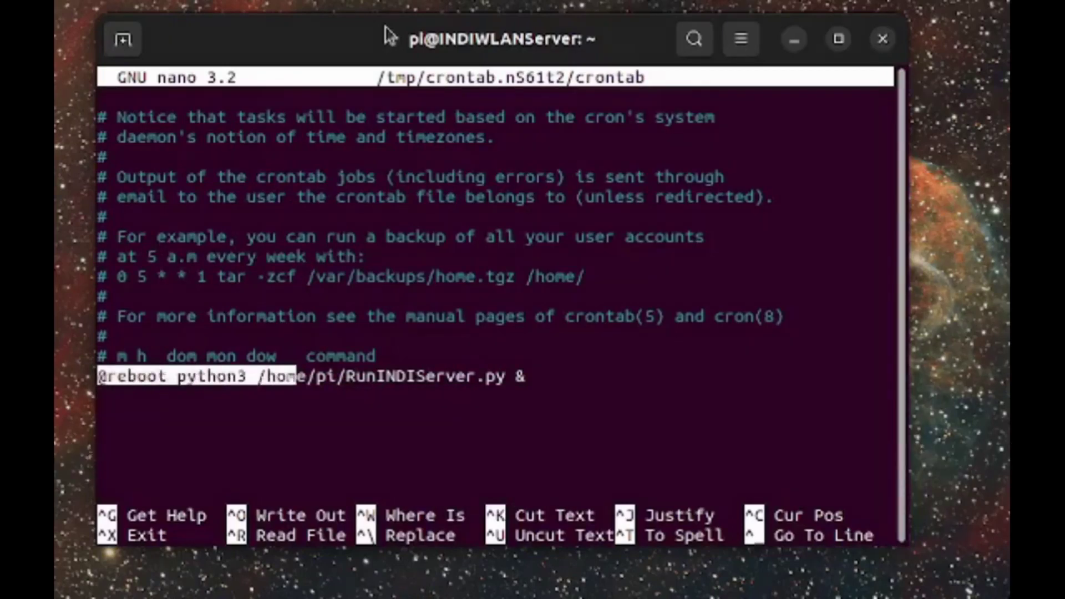
pyautogui.hotkey('shift', 'Right')
pyautogui.hotkey('ctrl', 'o')
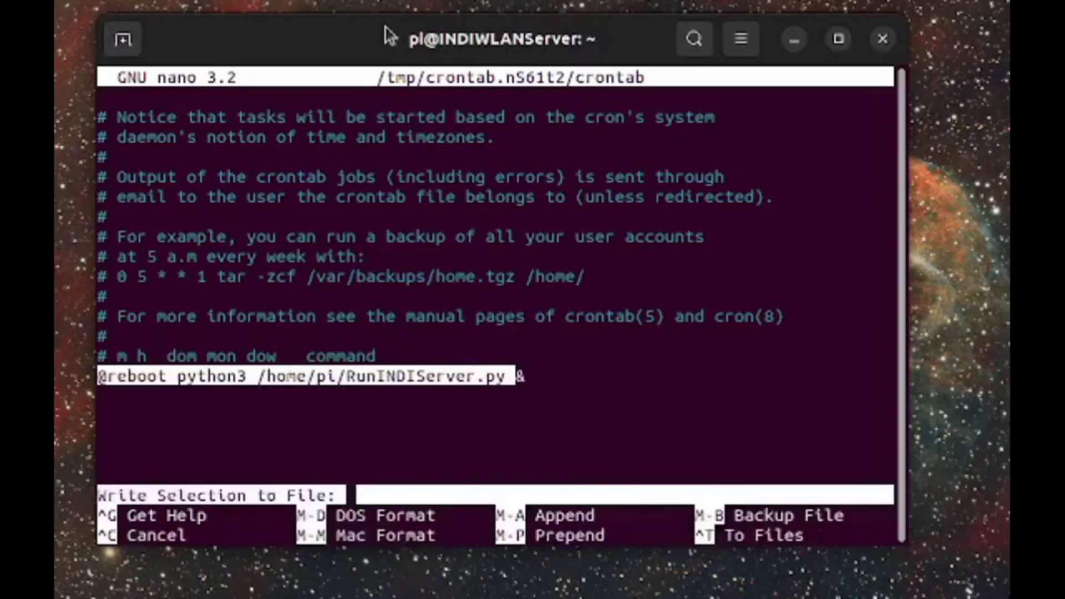
pyautogui.hotkey('ctrl', 'c')
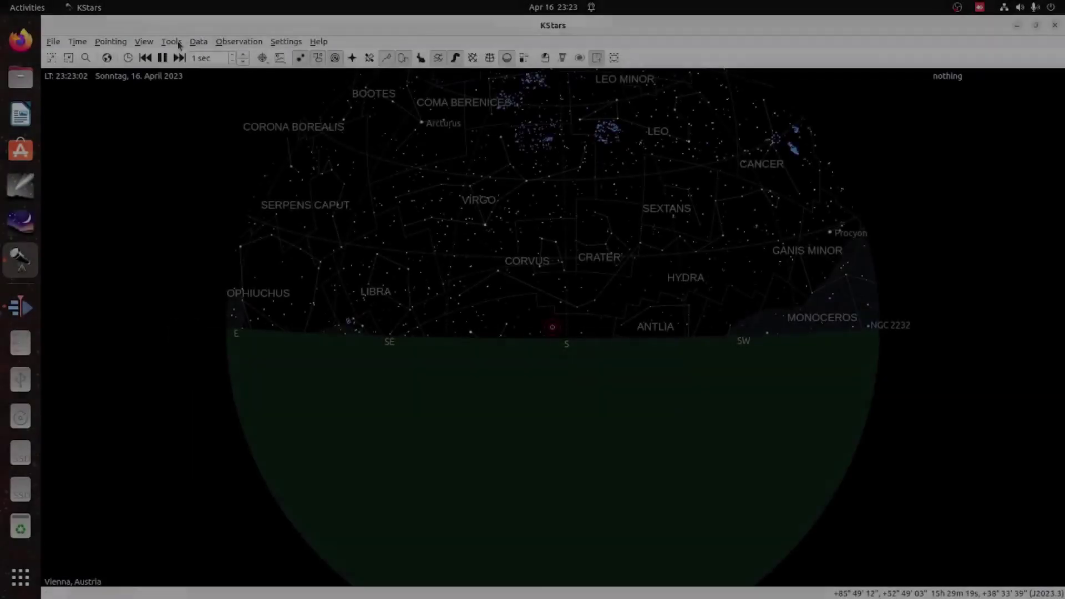
# - Connect the Device Manager client to the TinyINDIServer host at 10.0.0.156
pyautogui.click(171, 41)
pyautogui.moveTo(177, 71)
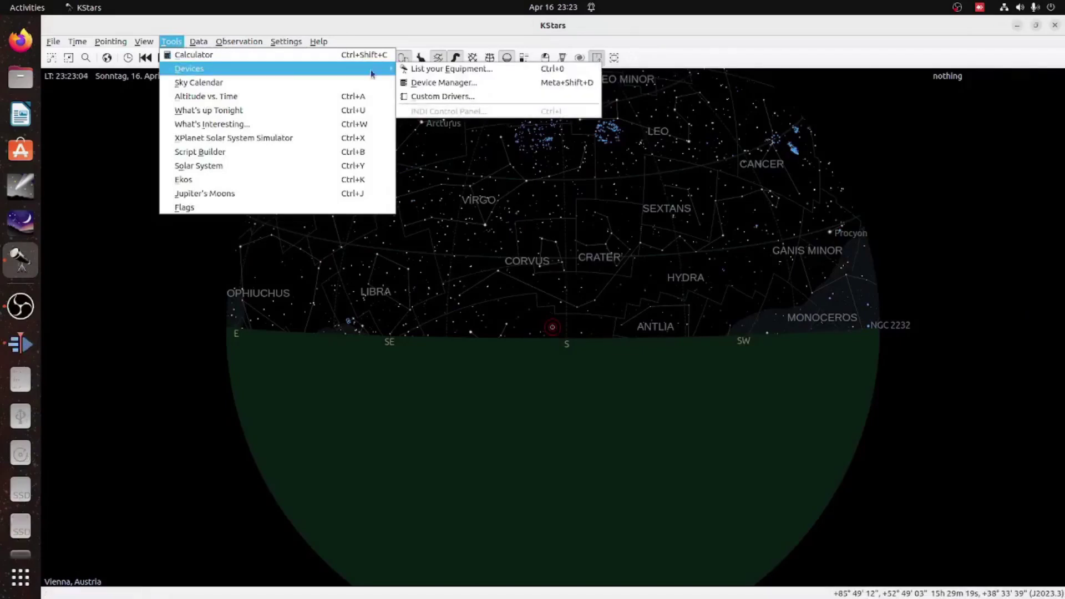
pyautogui.click(418, 84)
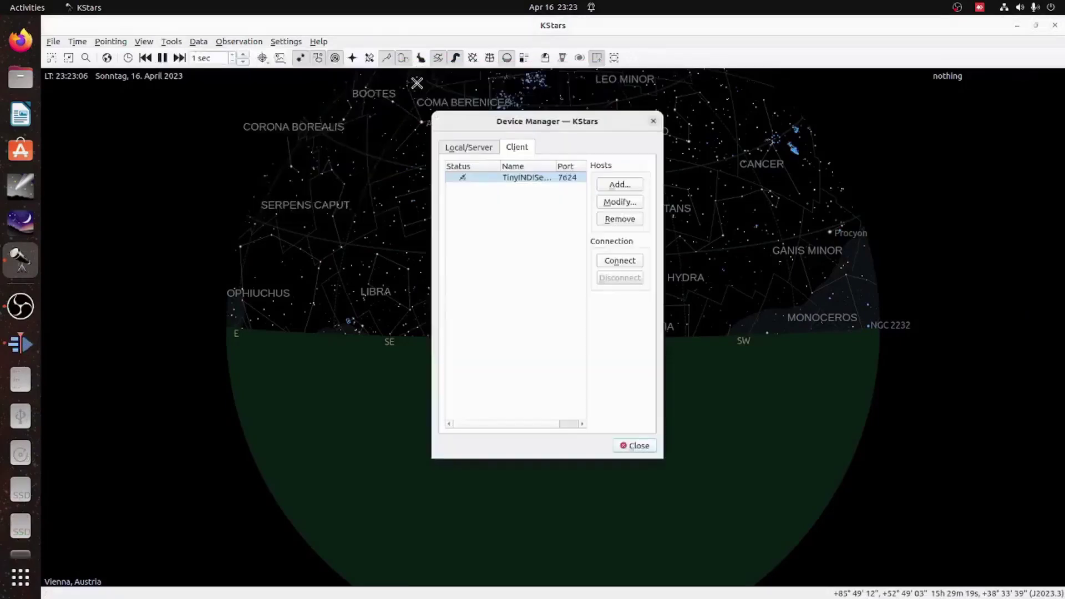
pyautogui.click(547, 178)
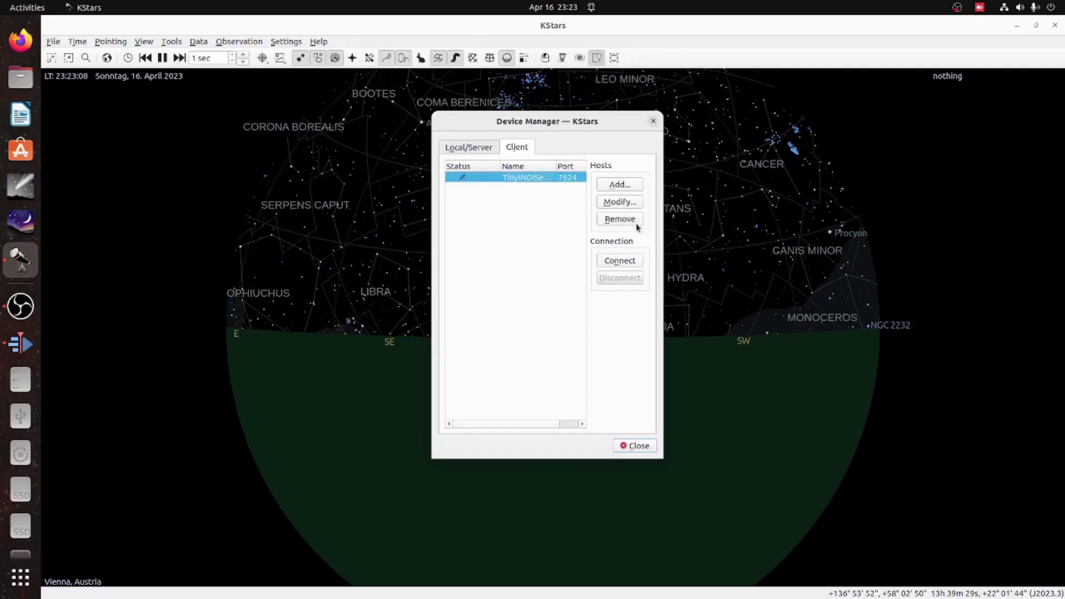
pyautogui.click(630, 203)
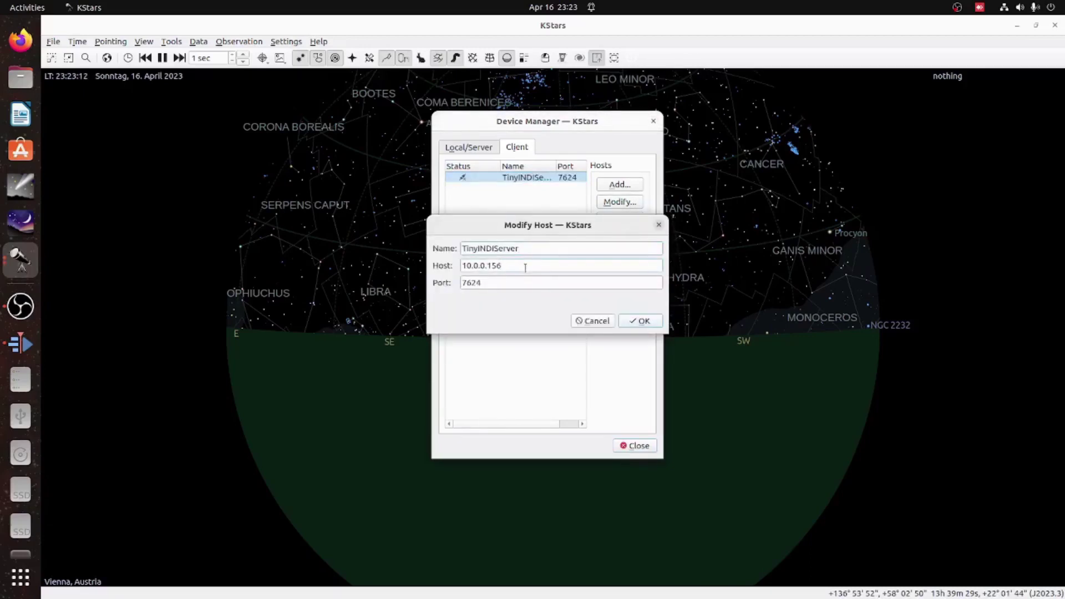
pyautogui.click(643, 322)
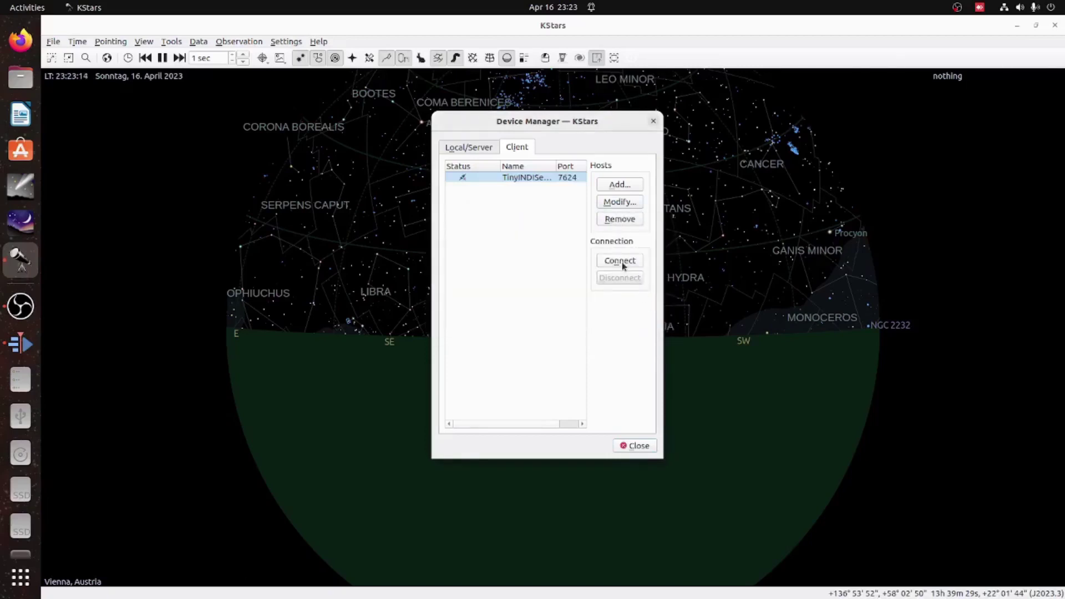
pyautogui.click(621, 262)
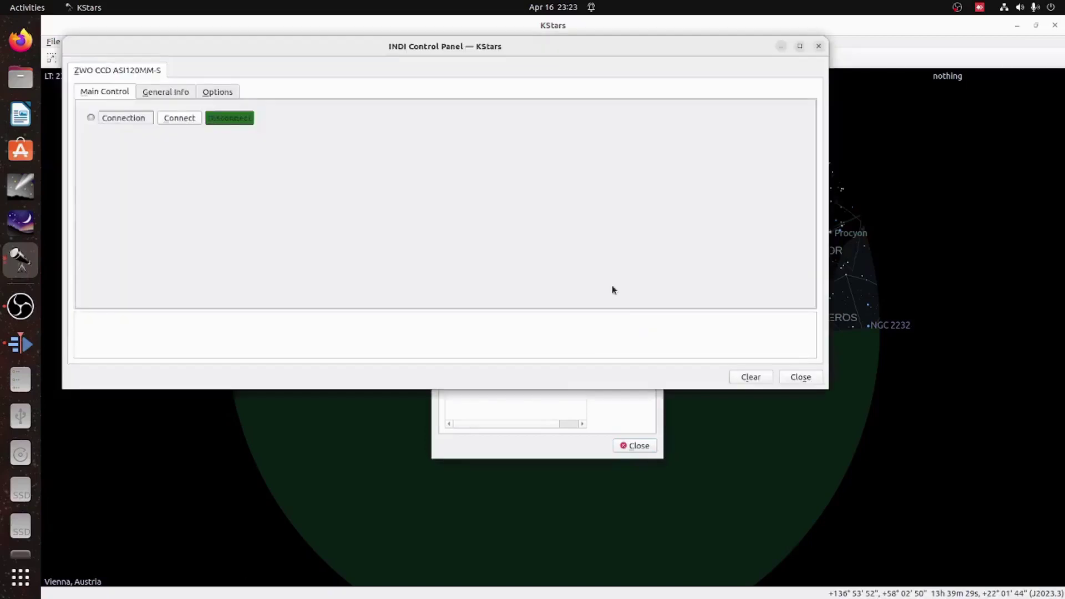
# - Connect the ZWO CCD ASI120MM-S camera and take a 0.01-second test exposure
pyautogui.click(186, 125)
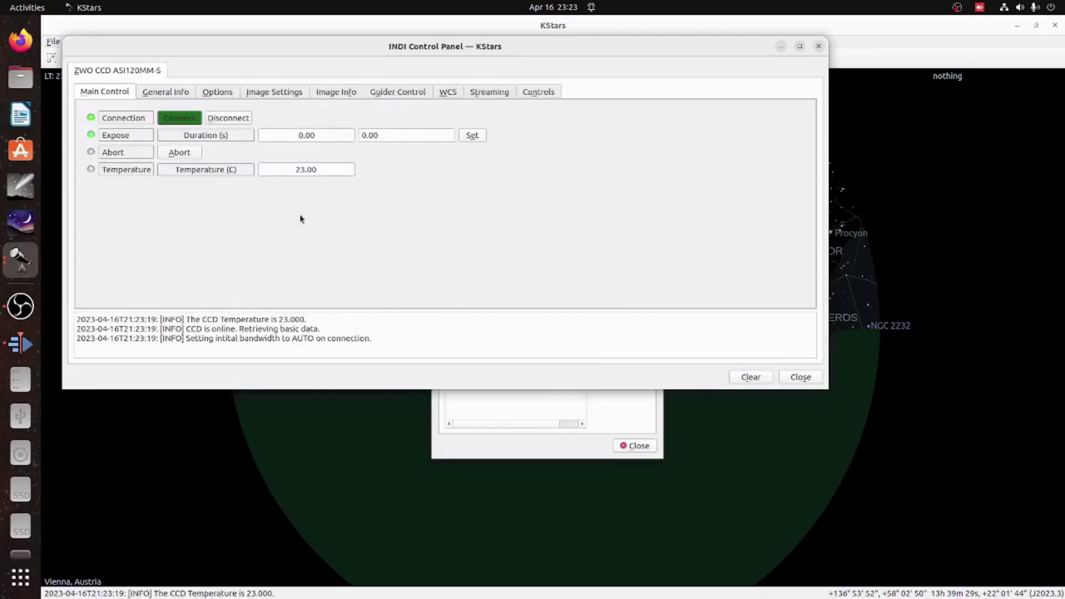
pyautogui.moveTo(416, 140); pyautogui.dragTo(323, 136)
pyautogui.write('0.')
pyautogui.click(472, 136)
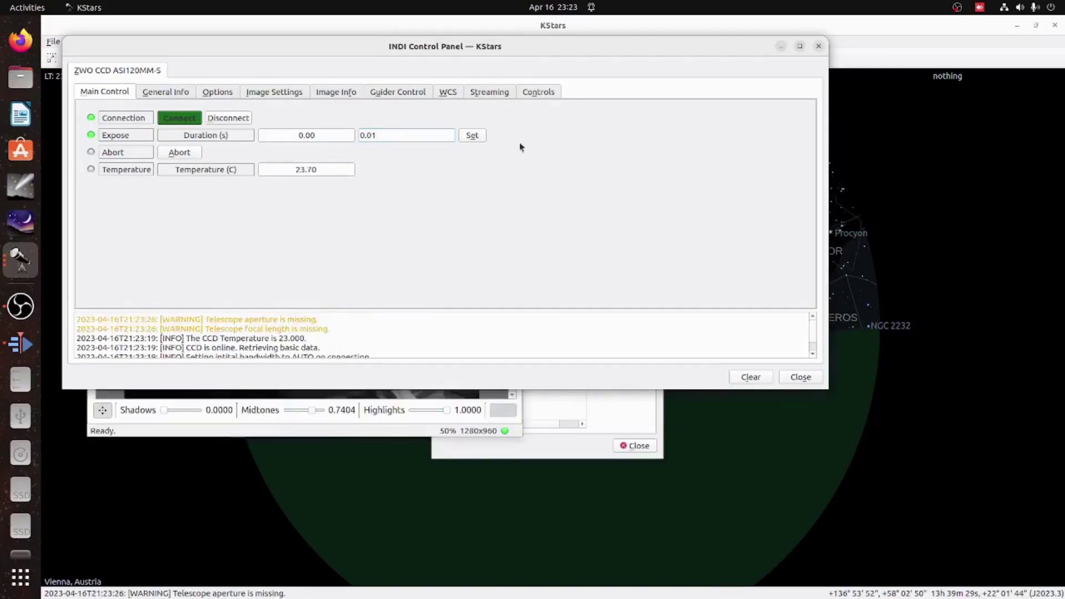
pyautogui.click(476, 138)
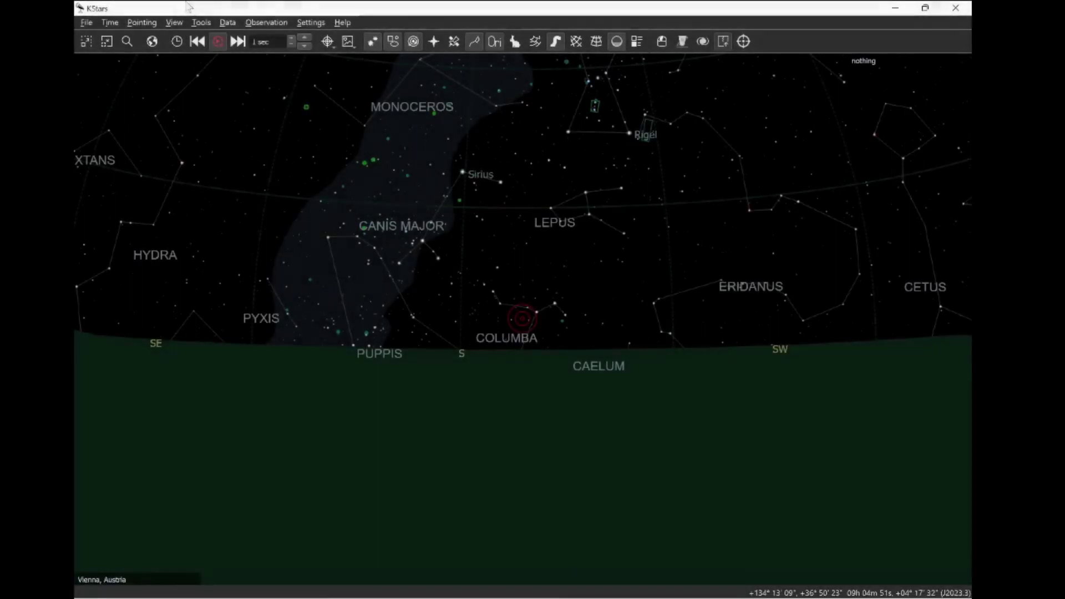
# - Connect the Device Manager client to WLANServer and start a 0.01 s GPhoto CCD exposure
pyautogui.click(200, 22)
pyautogui.moveTo(214, 53)
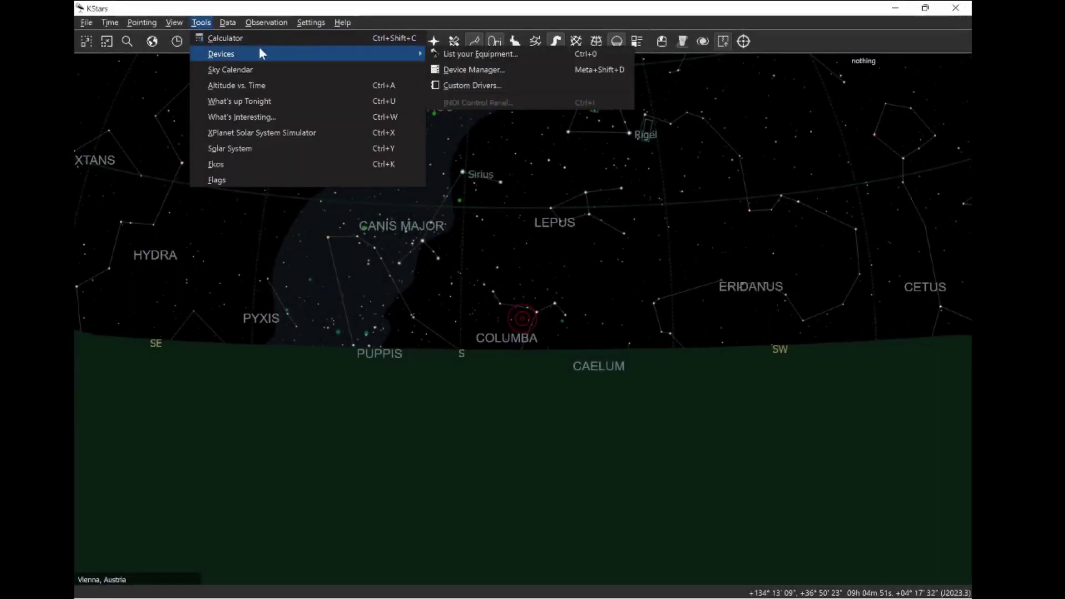
pyautogui.click(473, 69)
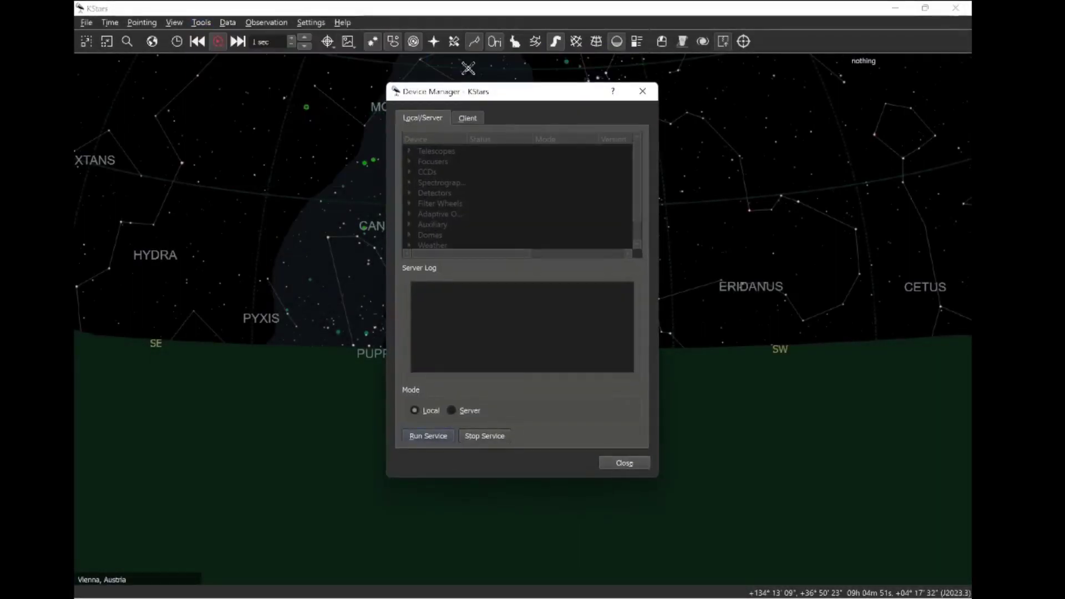
pyautogui.click(464, 118)
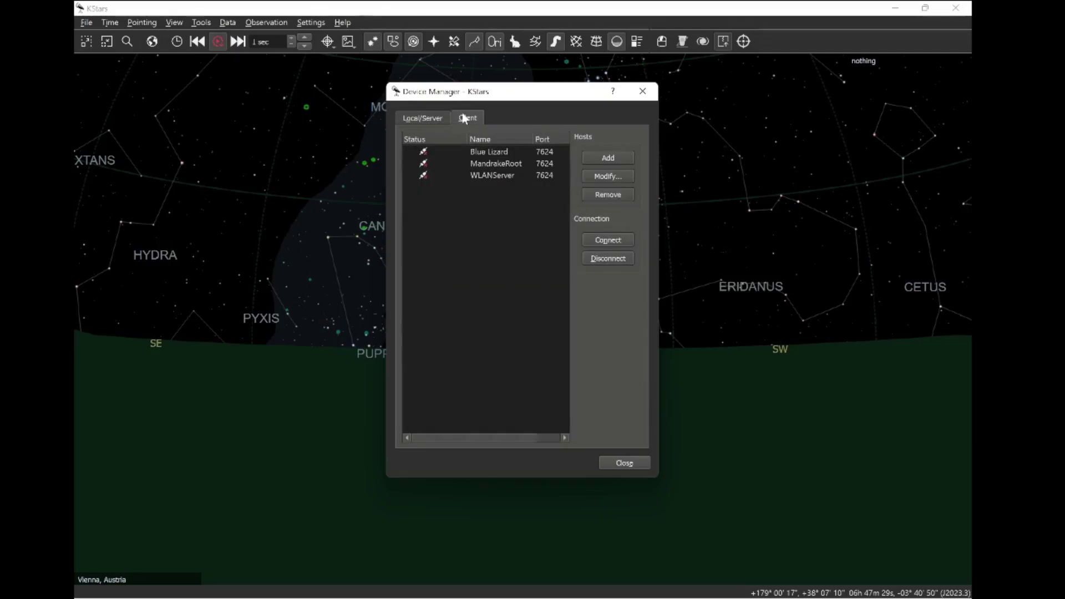
pyautogui.click(464, 174)
pyautogui.click(594, 237)
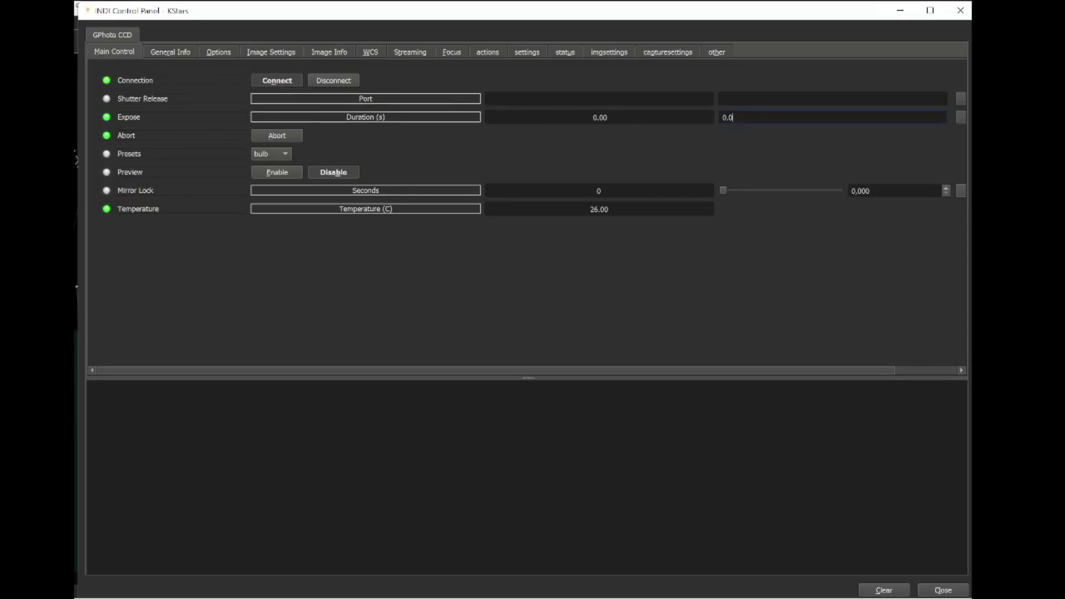
pyautogui.click(961, 116)
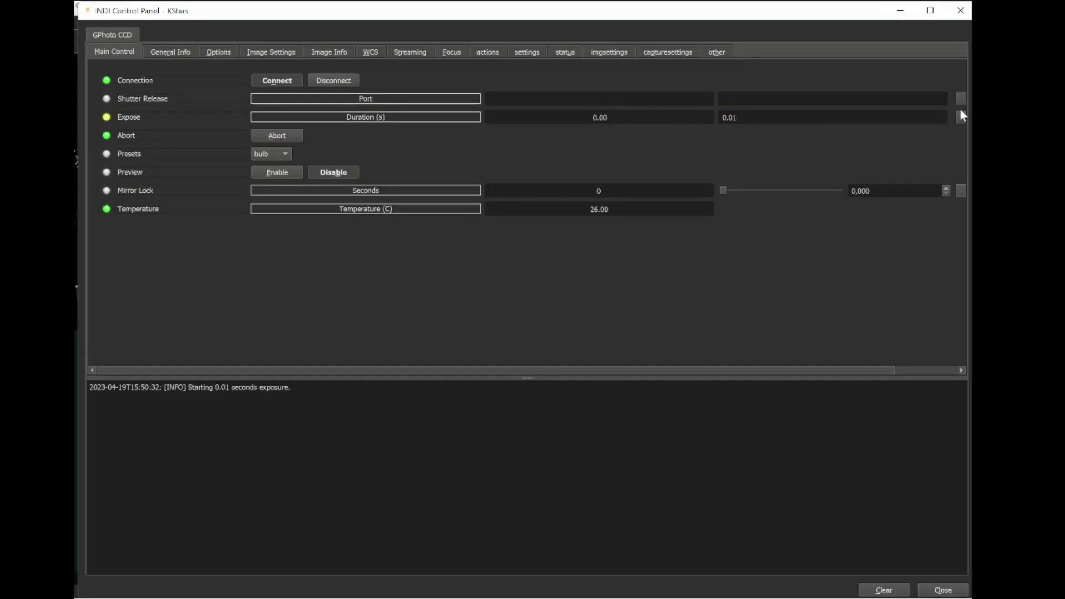